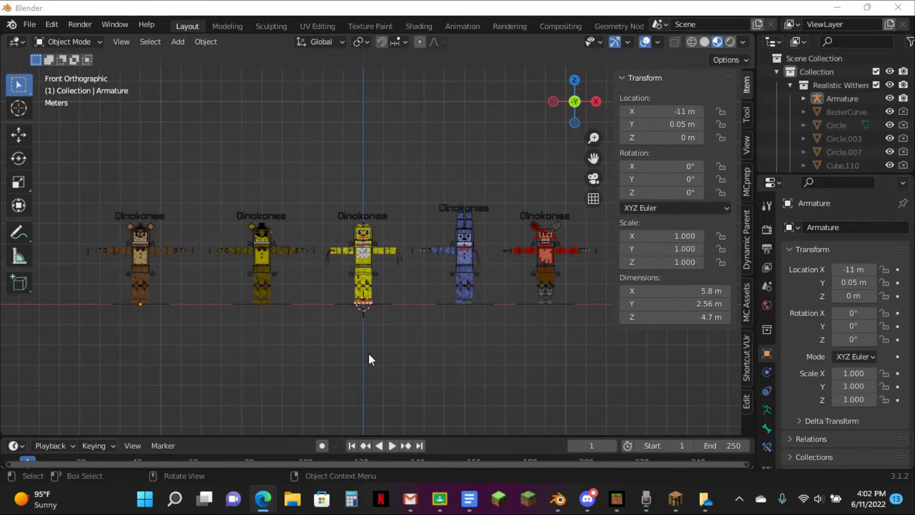
- Bring the brown bear rig into close view and put its armature into Pose Mode
{"action": "scroll", "coordinate": [371, 359], "scroll_direction": "up", "scroll_amount": 1}
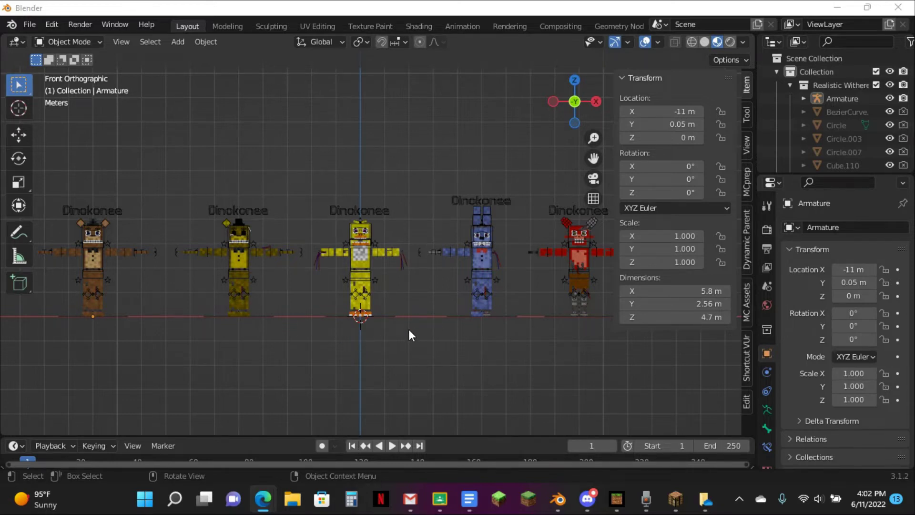
{"action": "middle_click_drag", "start_coordinate": [376, 332], "coordinate": [372, 350]}
{"action": "scroll", "coordinate": [105, 322], "scroll_direction": "up", "scroll_amount": 3}
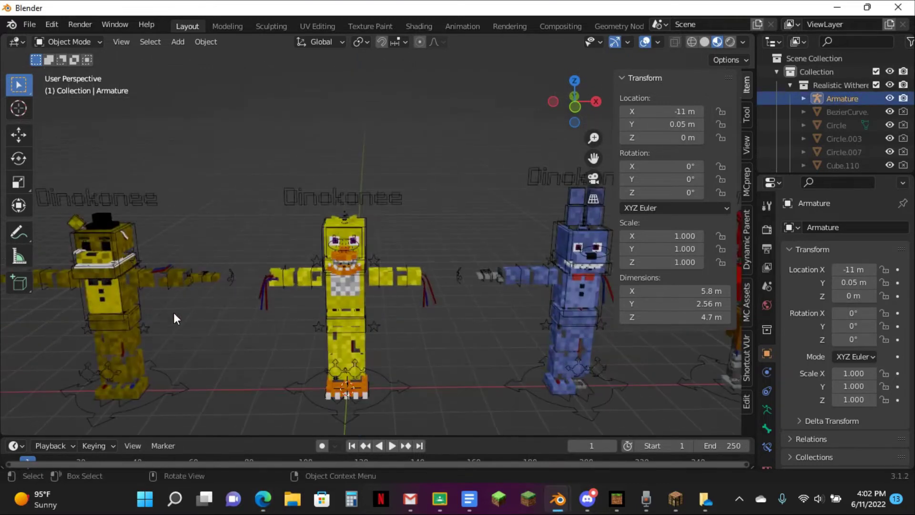
{"action": "middle_click_drag", "start_coordinate": [572, 229], "coordinate": [357, 179], "text": "shift"}
{"action": "scroll", "coordinate": [356, 177], "scroll_direction": "up", "scroll_amount": 3}
{"action": "key", "text": "ctrl+Tab"}
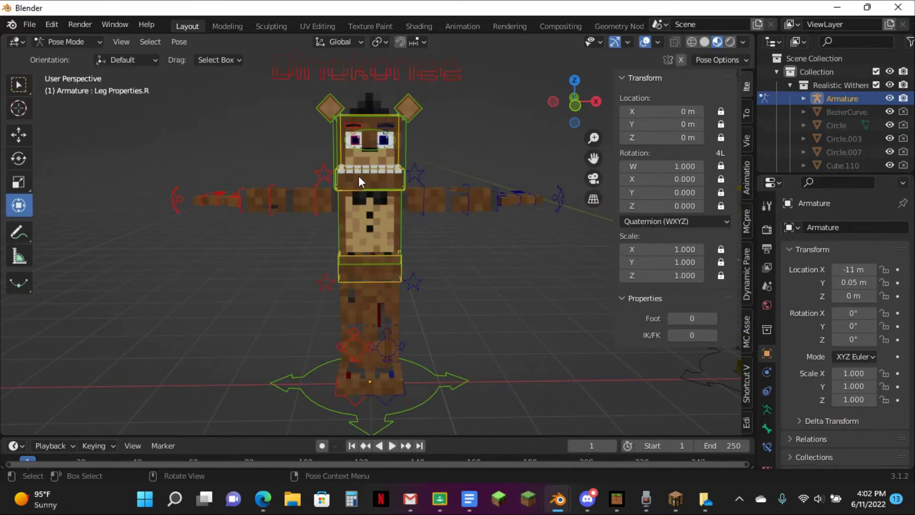
- Rotate the bear's right upper arm downward and bend its right forearm forward
{"action": "left_click", "coordinate": [308, 195]}
{"action": "key", "text": "r"}
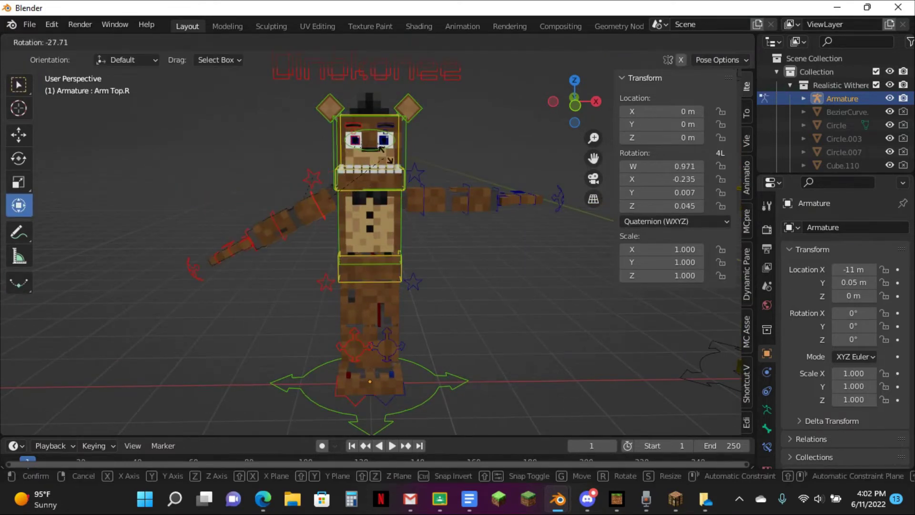
{"action": "left_click", "coordinate": [249, 242]}
{"action": "left_click", "coordinate": [270, 230]}
{"action": "middle_click_drag", "start_coordinate": [270, 230], "coordinate": [273, 264]}
{"action": "key", "text": "r"}
{"action": "left_click", "coordinate": [581, 328]}
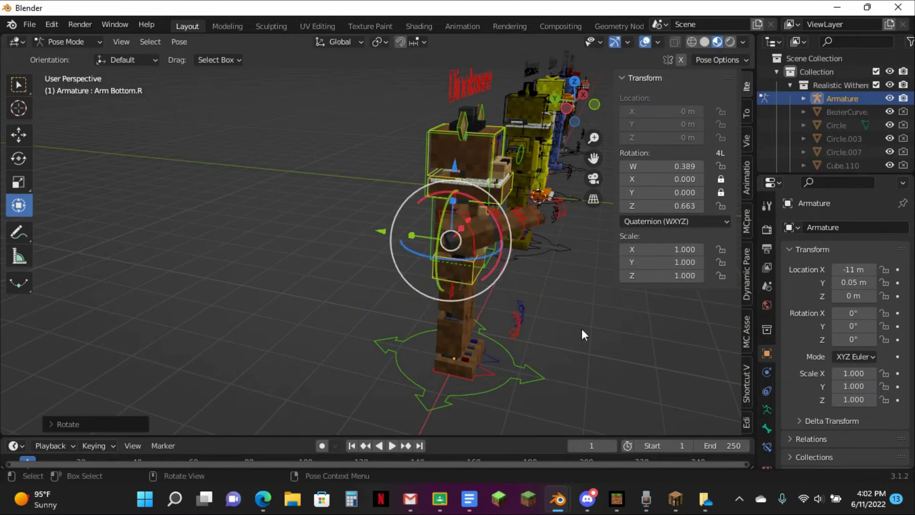
{"action": "scroll", "coordinate": [581, 328], "scroll_direction": "up", "scroll_amount": 2}
{"action": "middle_click_drag", "start_coordinate": [582, 328], "coordinate": [575, 344]}
{"action": "key", "text": "r"}
{"action": "left_click", "coordinate": [564, 290]}
- Try rotating the main finger control of the bear's right hand and undo the rotation
{"action": "scroll", "coordinate": [565, 290], "scroll_direction": "up", "scroll_amount": 4}
{"action": "left_click_drag", "start_coordinate": [594, 158], "coordinate": [286, 133]}
{"action": "scroll", "coordinate": [547, 296], "scroll_direction": "down", "scroll_amount": 2}
{"action": "left_click", "coordinate": [484, 314]}
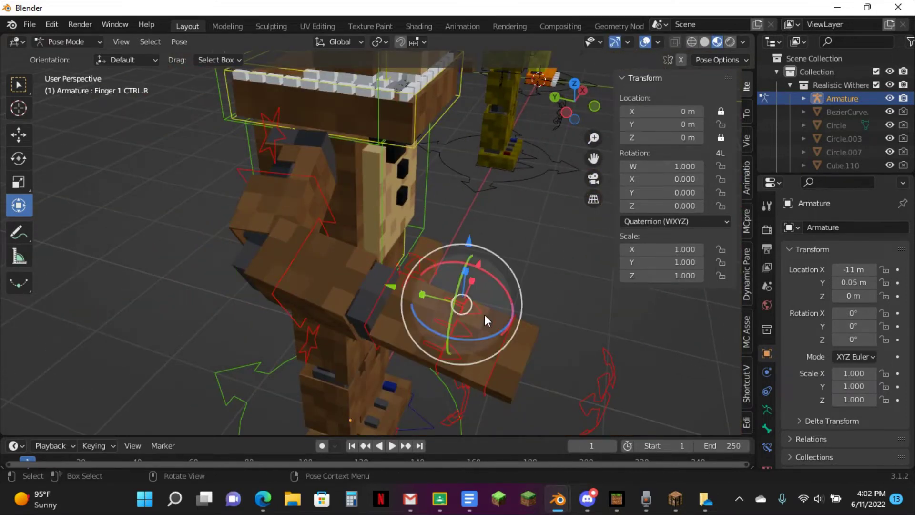
{"action": "left_click", "coordinate": [607, 391]}
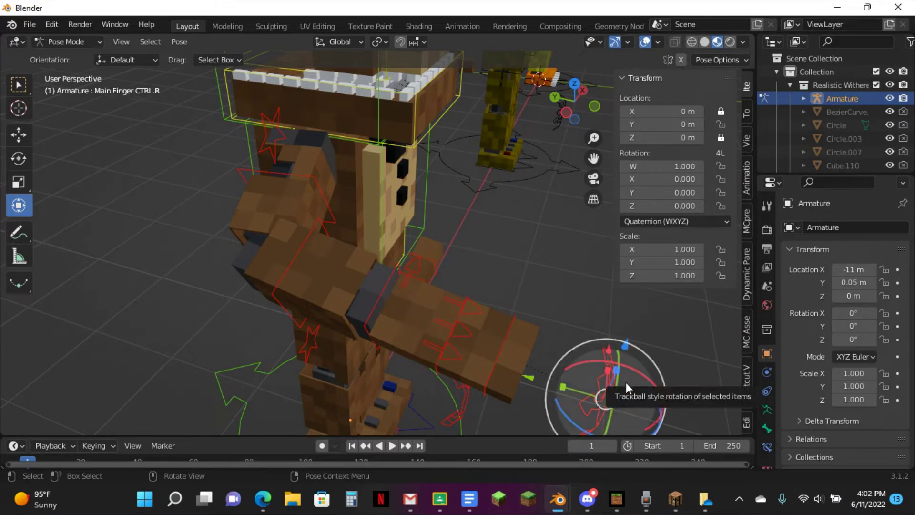
{"action": "scroll", "coordinate": [627, 379], "scroll_direction": "down", "scroll_amount": 4}
{"action": "key", "text": "r"}
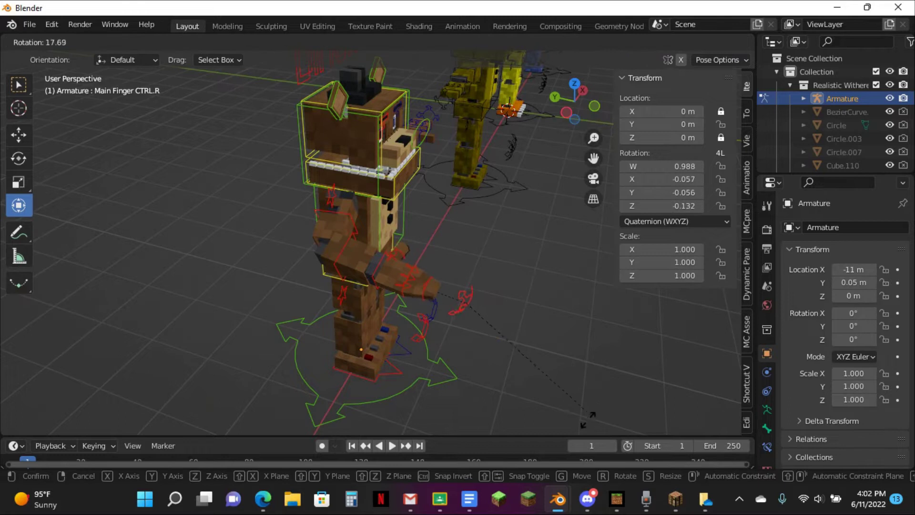
{"action": "left_click", "coordinate": [515, 350]}
{"action": "key", "text": "ctrl+z"}
- Try moving the Finger 1 control of the right hand and undo the move
{"action": "scroll", "coordinate": [513, 348], "scroll_direction": "up", "scroll_amount": 5}
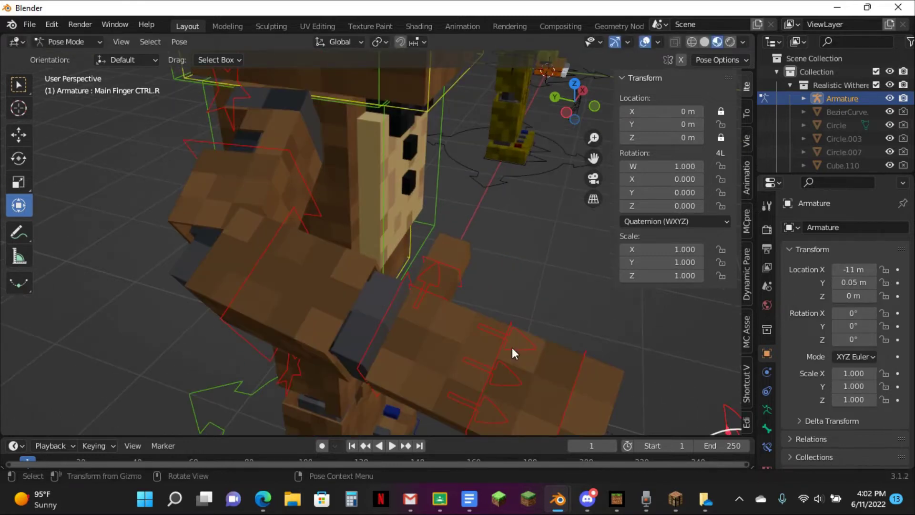
{"action": "left_click", "coordinate": [522, 344]}
{"action": "key", "text": "g"}
{"action": "left_click", "coordinate": [482, 318]}
{"action": "key", "text": "ctrl+z"}
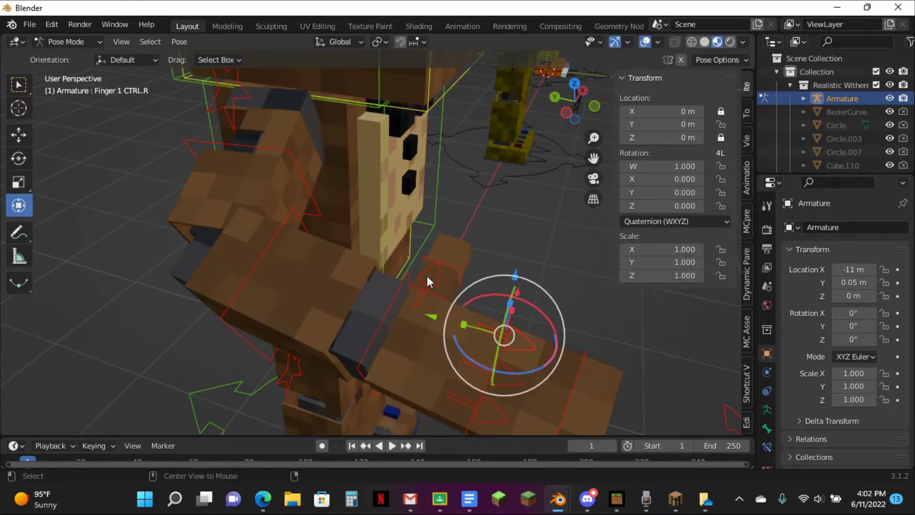
- Try moving and rotating the Finger 4 control of the right hand and undo both changes
{"action": "left_click", "coordinate": [428, 278]}
{"action": "key", "text": "g"}
{"action": "left_click", "coordinate": [425, 286]}
{"action": "key", "text": "r"}
{"action": "left_click", "coordinate": [459, 168]}
{"action": "key", "text": "ctrl+z"}
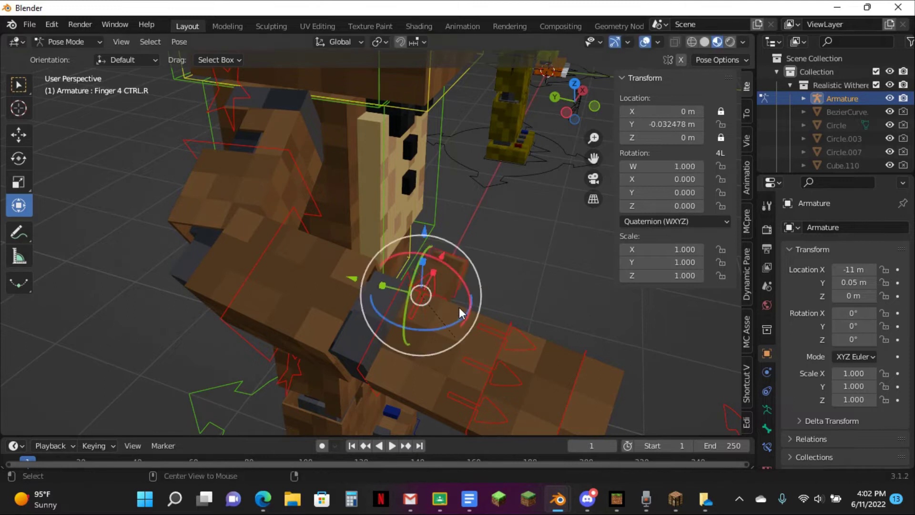
{"action": "key", "text": "ctrl+z"}
- Try moving and rotating the Finger 1 control of the right hand, cancelling both transforms
{"action": "left_click", "coordinate": [517, 346]}
{"action": "key", "text": "g"}
{"action": "key", "text": "Escape"}
{"action": "key", "text": "r"}
{"action": "key", "text": "Escape"}
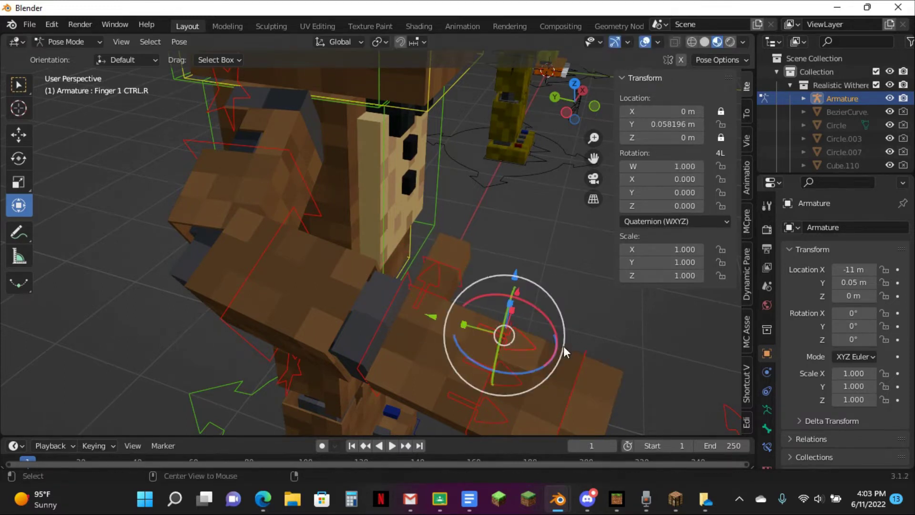
- Clear the rotation of all bones in the bear rig
{"action": "scroll", "coordinate": [390, 257], "scroll_direction": "down", "scroll_amount": 5}
{"action": "key", "text": "a"}
{"action": "key", "text": "alt+r"}
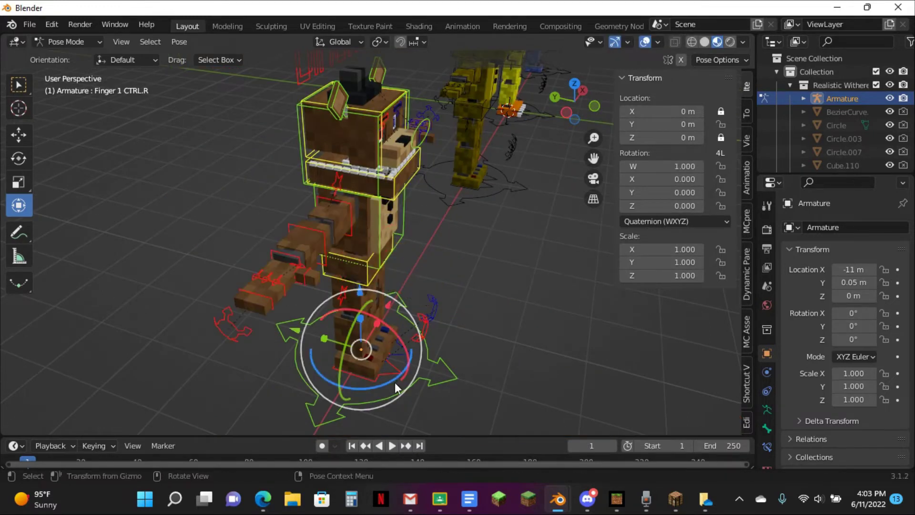
- Try moving the bear's right foot IK and knee controls and restore their positions
{"action": "left_click", "coordinate": [396, 387]}
{"action": "key", "text": "g"}
{"action": "left_click", "coordinate": [384, 366]}
{"action": "key", "text": "alt+g"}
{"action": "left_click", "coordinate": [383, 365]}
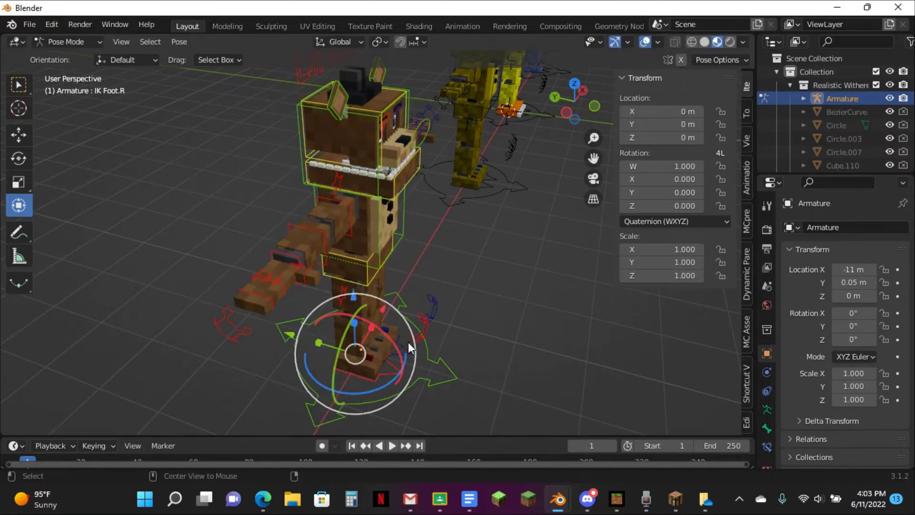
{"action": "key", "text": "g"}
{"action": "left_click", "coordinate": [354, 365]}
{"action": "key", "text": "ctrl+z"}
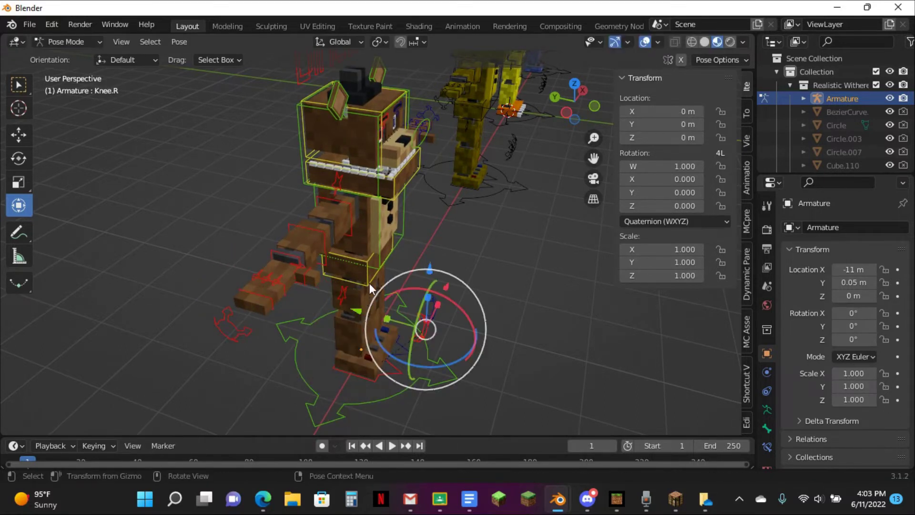
- Try rotating the bear's lower body control and undo the rotation
{"action": "left_click", "coordinate": [370, 282]}
{"action": "scroll", "coordinate": [379, 274], "scroll_direction": "up", "scroll_amount": 3}
{"action": "middle_click_drag", "start_coordinate": [380, 274], "coordinate": [317, 238]}
{"action": "key", "text": "r"}
{"action": "left_click", "coordinate": [407, 225]}
{"action": "key", "text": "ctrl+z"}
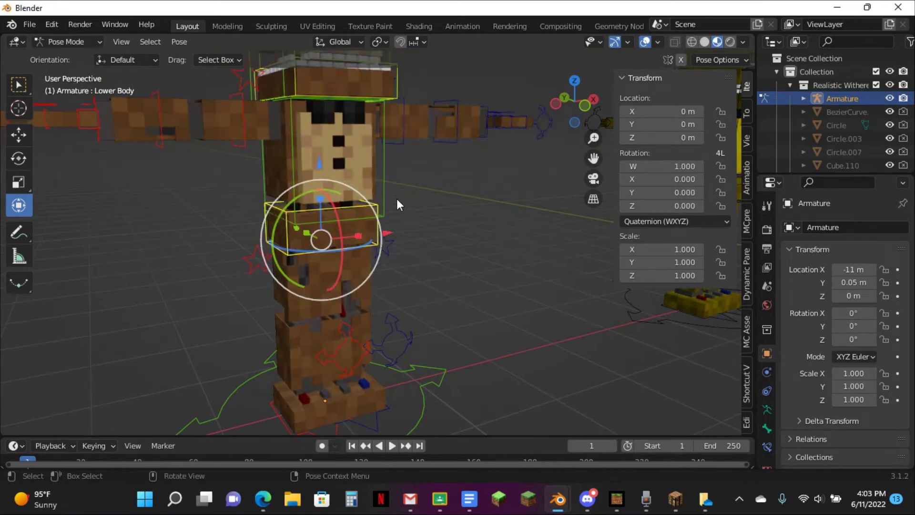
- Try rotating the bear's upper body control and undo the rotation
{"action": "middle_click_drag", "start_coordinate": [396, 198], "coordinate": [355, 236]}
{"action": "left_click", "coordinate": [355, 238]}
{"action": "key", "text": "r"}
{"action": "left_click", "coordinate": [414, 227]}
{"action": "key", "text": "ctrl+z"}
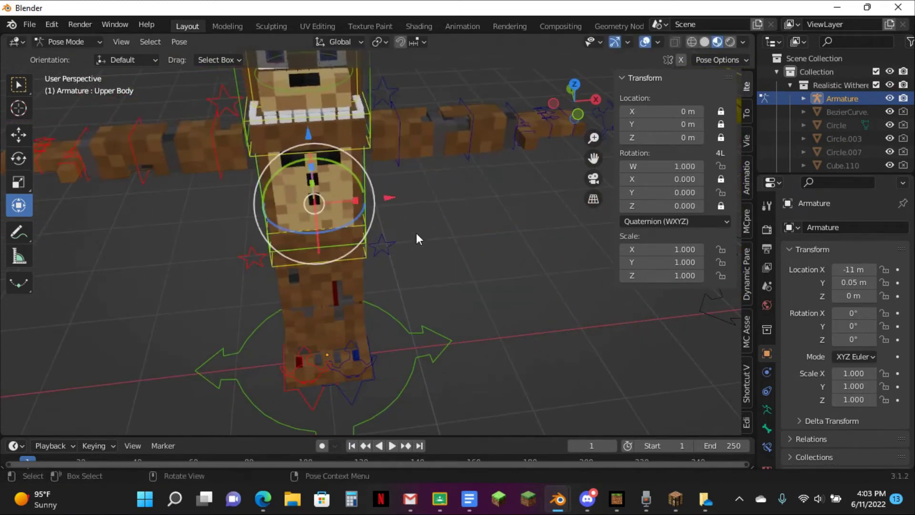
- Try moving and scaling the bear's right eye control, undoing each change
{"action": "middle_click_drag", "start_coordinate": [416, 233], "coordinate": [419, 176]}
{"action": "scroll", "coordinate": [418, 167], "scroll_direction": "down", "scroll_amount": 1}
{"action": "scroll", "coordinate": [411, 101], "scroll_direction": "up", "scroll_amount": 5}
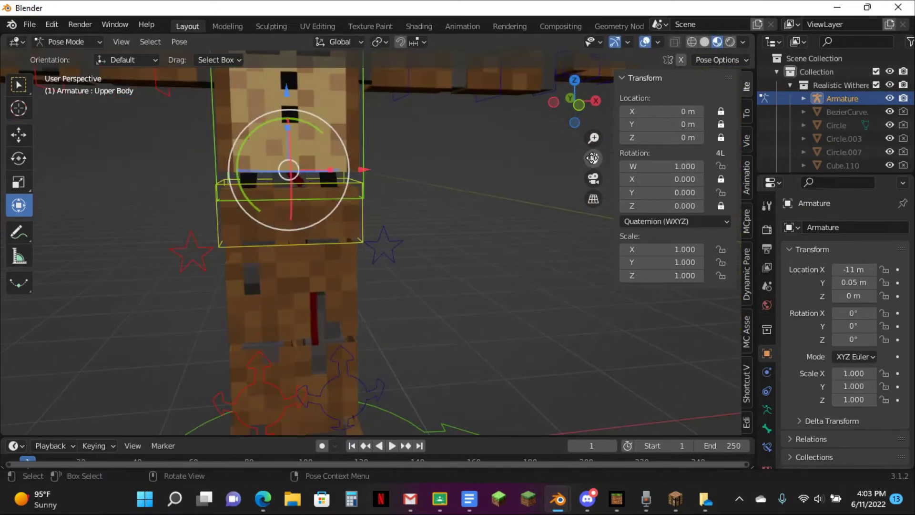
{"action": "left_click_drag", "start_coordinate": [593, 158], "coordinate": [671, 371]}
{"action": "left_click", "coordinate": [352, 144]}
{"action": "key", "text": "g"}
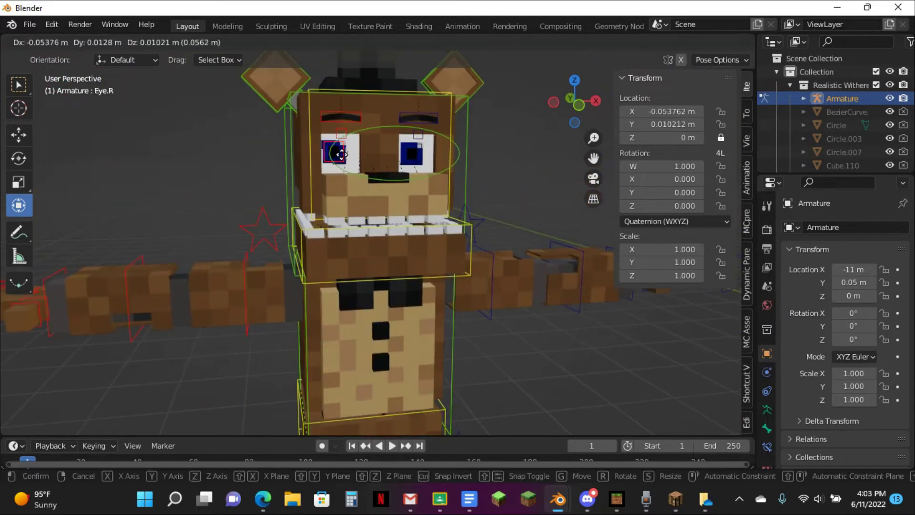
{"action": "left_click", "coordinate": [361, 144]}
{"action": "key", "text": "ctrl+z"}
{"action": "key", "text": "s"}
{"action": "left_click", "coordinate": [365, 129]}
{"action": "key", "text": "ctrl+z"}
- Try lowering the bear's right eyelid control and undo the move
{"action": "left_click", "coordinate": [337, 129]}
{"action": "key", "text": "g"}
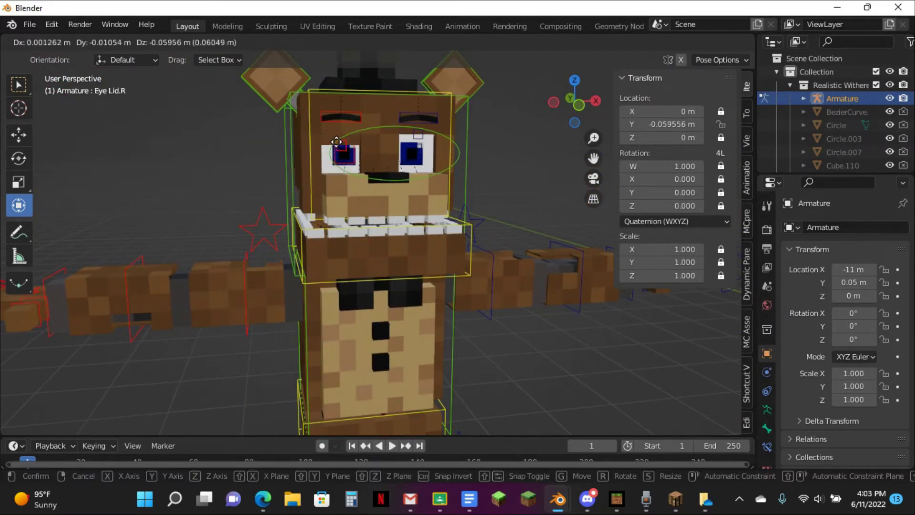
{"action": "left_click", "coordinate": [341, 142]}
{"action": "key", "text": "ctrl+z"}
- Try rotating and lifting the bear's top head control, reverting each transform
{"action": "left_click", "coordinate": [362, 101]}
{"action": "key", "text": "r"}
{"action": "left_click", "coordinate": [367, 113]}
{"action": "left_click", "coordinate": [358, 113]}
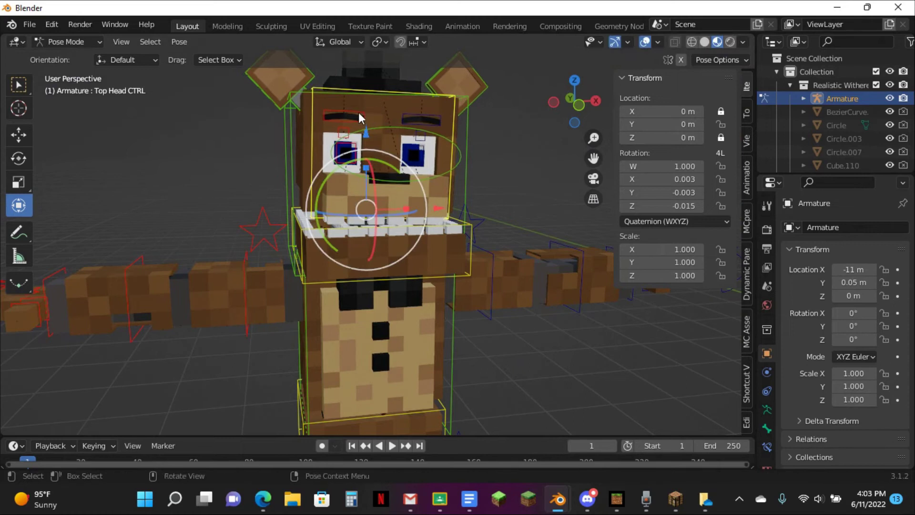
{"action": "key", "text": "r"}
{"action": "left_click", "coordinate": [361, 111]}
{"action": "key", "text": "ctrl+z"}
{"action": "key", "text": "ctrl+z"}
{"action": "key", "text": "ctrl+z"}
{"action": "key", "text": "g"}
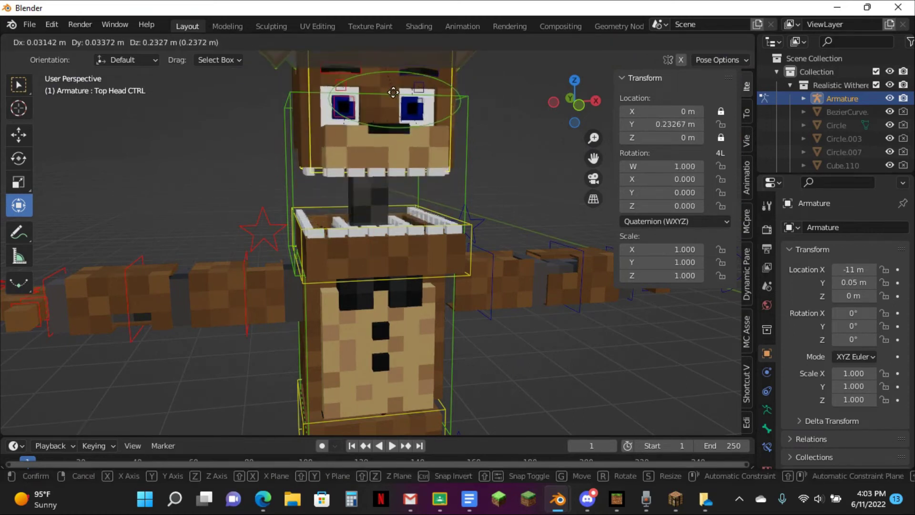
{"action": "right_click", "coordinate": [393, 139]}
- Try rotating and moving the right eyelid control, undoing the changes
{"action": "left_click", "coordinate": [387, 116]}
{"action": "key", "text": "r"}
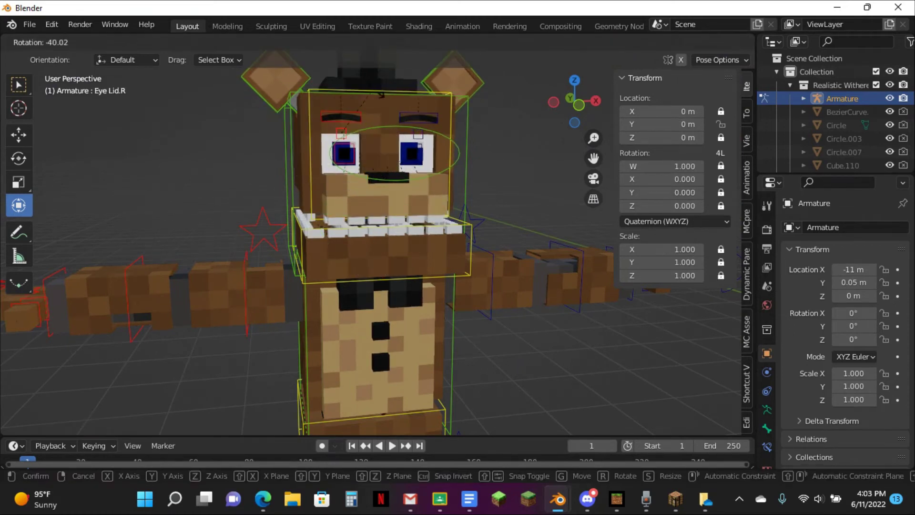
{"action": "left_click", "coordinate": [382, 127]}
{"action": "key", "text": "ctrl+z"}
{"action": "key", "text": "g"}
{"action": "left_click", "coordinate": [376, 144]}
{"action": "key", "text": "r"}
{"action": "left_click", "coordinate": [419, 133]}
{"action": "key", "text": "ctrl+z"}
{"action": "key", "text": "ctrl+z"}
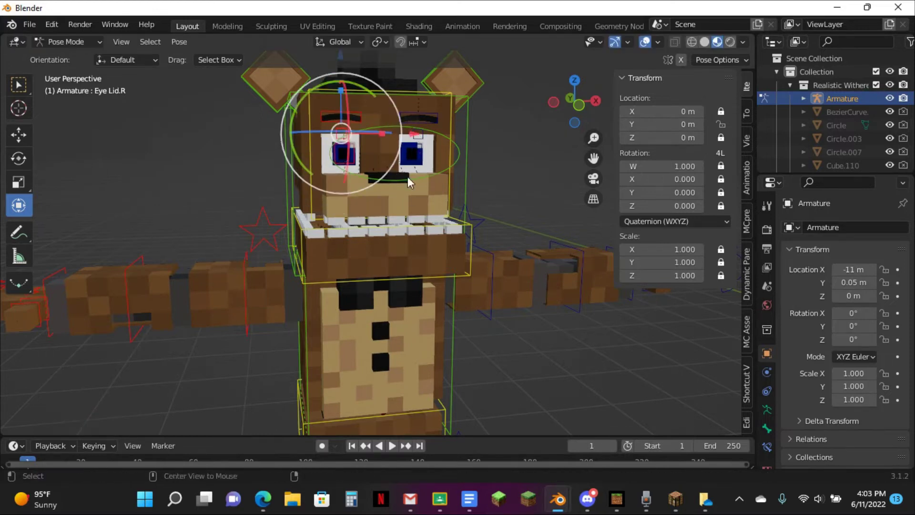
- Try rotating the bear's mouth control from a side view and cancel each rotation
{"action": "scroll", "coordinate": [381, 195], "scroll_direction": "up", "scroll_amount": 3}
{"action": "left_click", "coordinate": [321, 229]}
{"action": "middle_click_drag", "start_coordinate": [395, 205], "coordinate": [497, 196]}
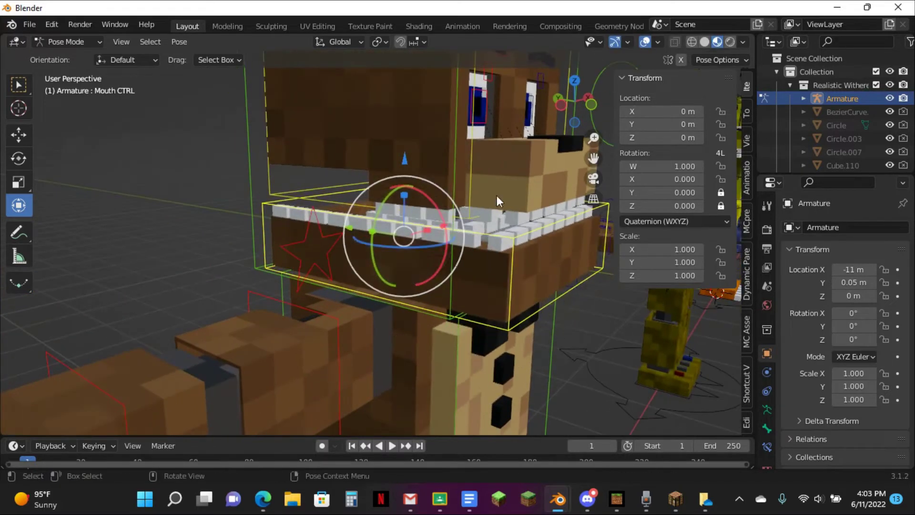
{"action": "key", "text": "r"}
{"action": "right_click", "coordinate": [564, 206]}
{"action": "middle_click_drag", "start_coordinate": [564, 206], "coordinate": [615, 200]}
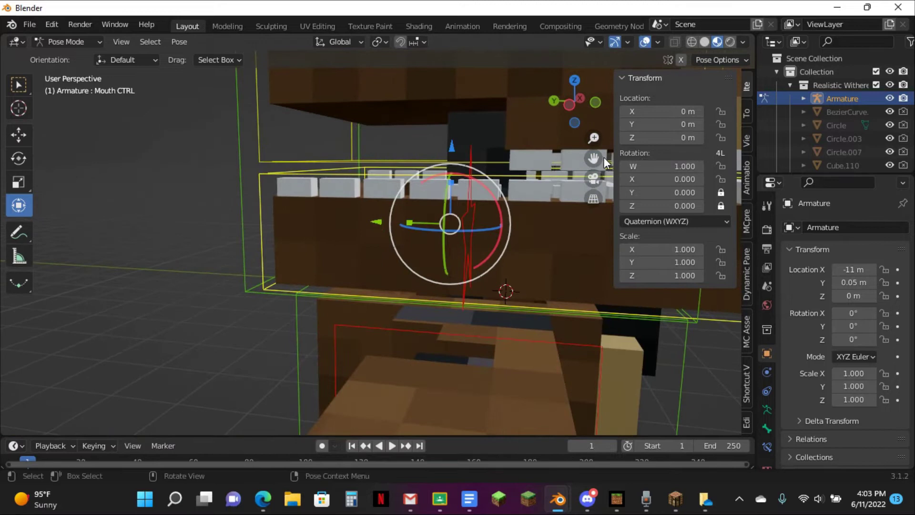
{"action": "left_click_drag", "start_coordinate": [594, 158], "coordinate": [382, 196]}
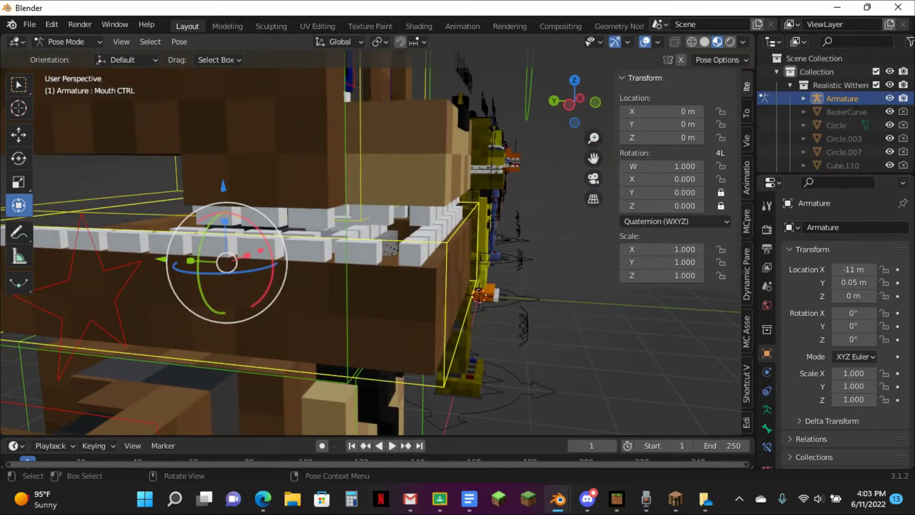
{"action": "key", "text": "r"}
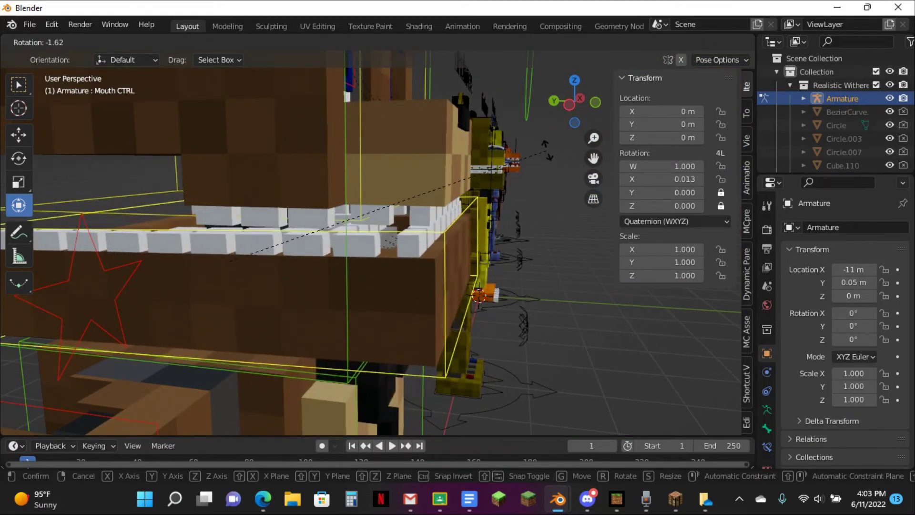
{"action": "right_click", "coordinate": [557, 148]}
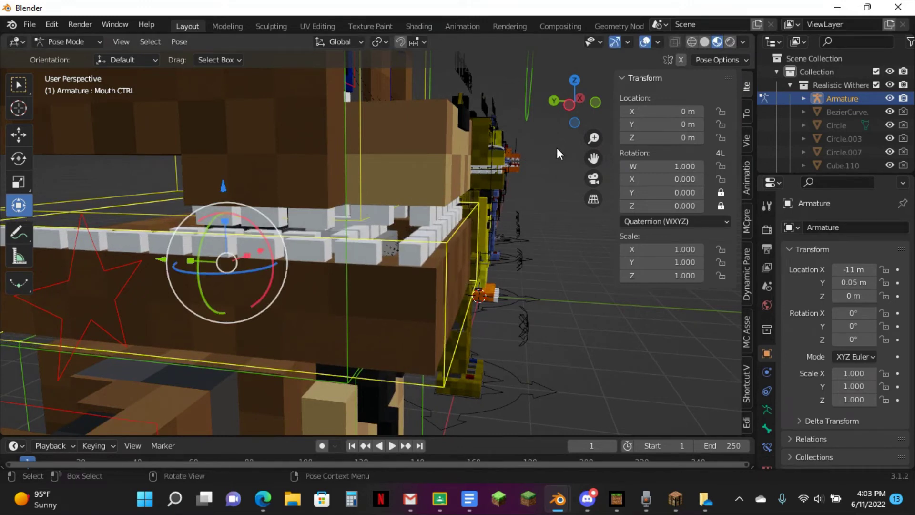
{"action": "middle_click_drag", "start_coordinate": [556, 146], "coordinate": [442, 194]}
{"action": "scroll", "coordinate": [320, 167], "scroll_direction": "down", "scroll_amount": 3}
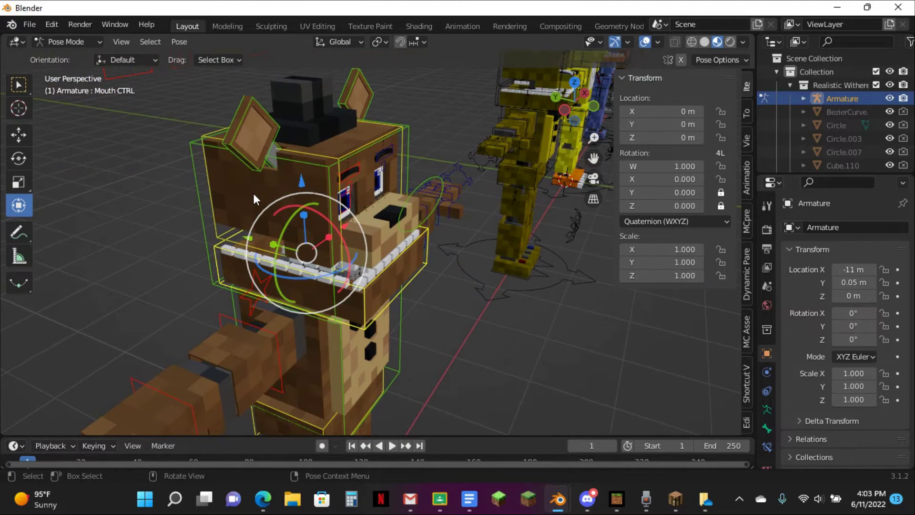
{"action": "key", "text": "ctrl+z"}
{"action": "key", "text": "ctrl+z"}
{"action": "key", "text": "ctrl+z"}
- Try rotating the top of the bear's right ear and undo the rotation
{"action": "left_click", "coordinate": [254, 106]}
{"action": "key", "text": "r"}
{"action": "left_click", "coordinate": [238, 179]}
{"action": "key", "text": "ctrl+z"}
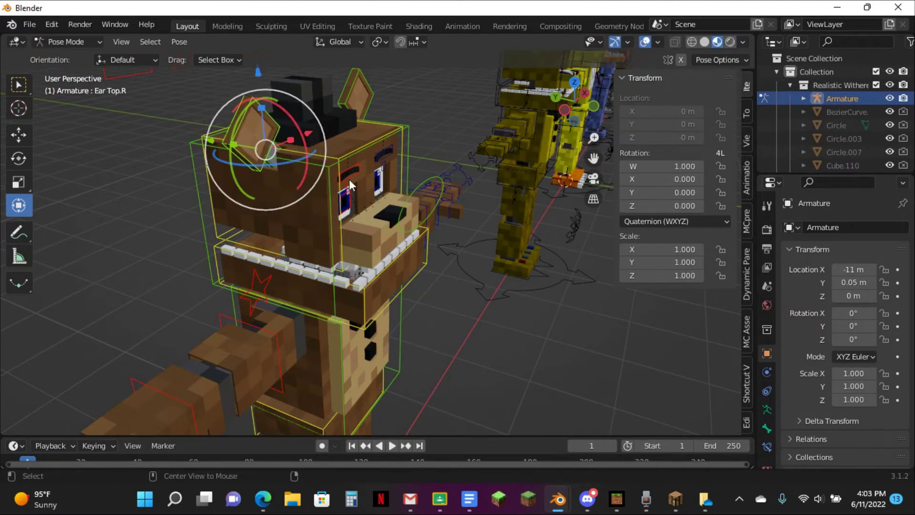
- Try moving and scaling the shared eye control in front of the bear's face, reverting each transform
{"action": "middle_click_drag", "start_coordinate": [354, 224], "coordinate": [357, 191]}
{"action": "scroll", "coordinate": [444, 131], "scroll_direction": "up", "scroll_amount": 3}
{"action": "left_click", "coordinate": [471, 126]}
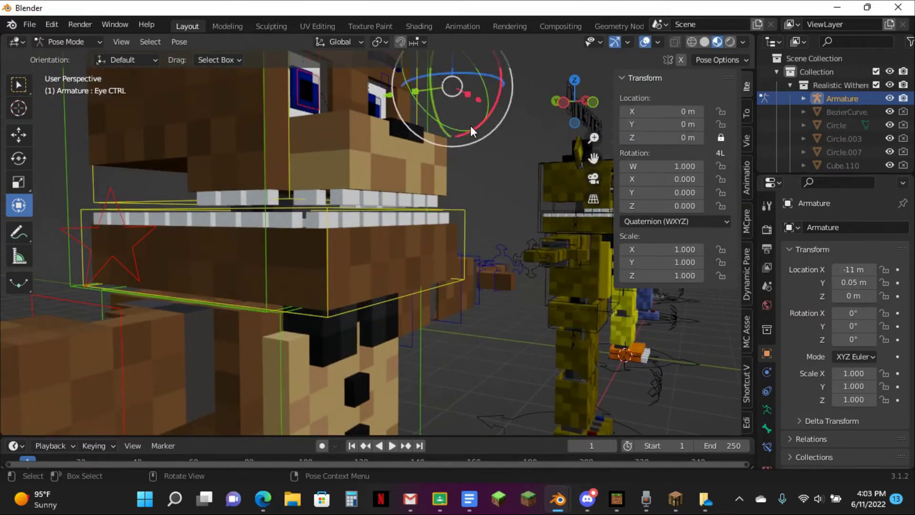
{"action": "middle_click_drag", "start_coordinate": [469, 125], "coordinate": [379, 165]}
{"action": "key", "text": "g"}
{"action": "left_click", "coordinate": [424, 133]}
{"action": "key", "text": "ctrl+z"}
{"action": "key", "text": "s"}
{"action": "left_click", "coordinate": [401, 135]}
{"action": "key", "text": "ctrl+z"}
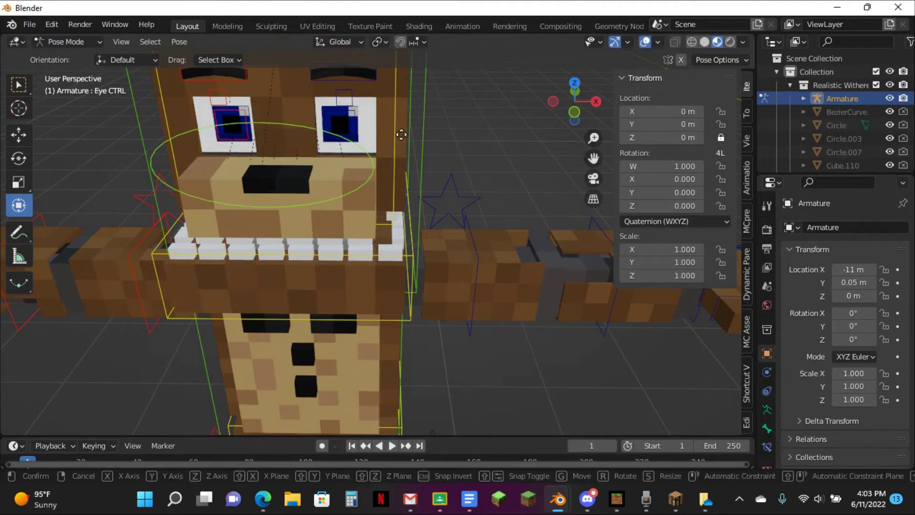
{"action": "key", "text": "g"}
{"action": "right_click", "coordinate": [405, 129]}
- Set the bear's Head Offset property to 1, try rotating the body and cancel, and return Head Offset to 0
{"action": "scroll", "coordinate": [407, 102], "scroll_direction": "down", "scroll_amount": 3}
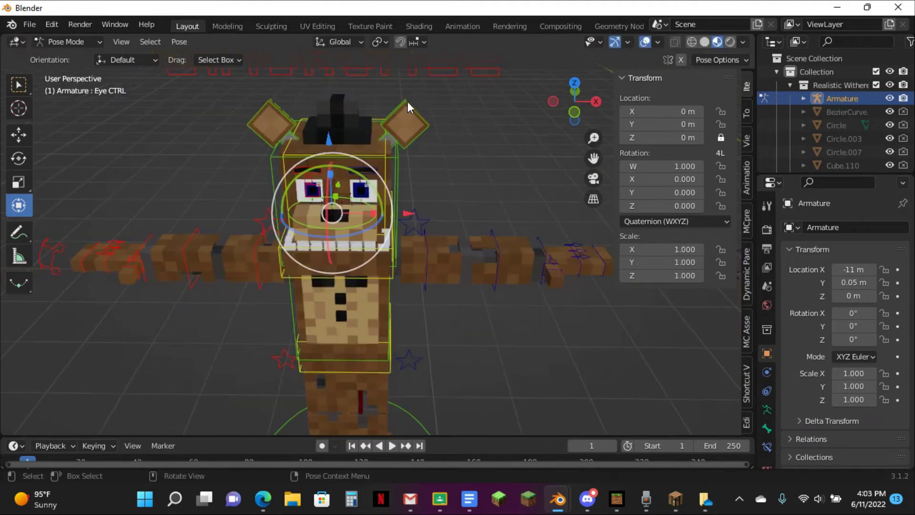
{"action": "left_click", "coordinate": [447, 67]}
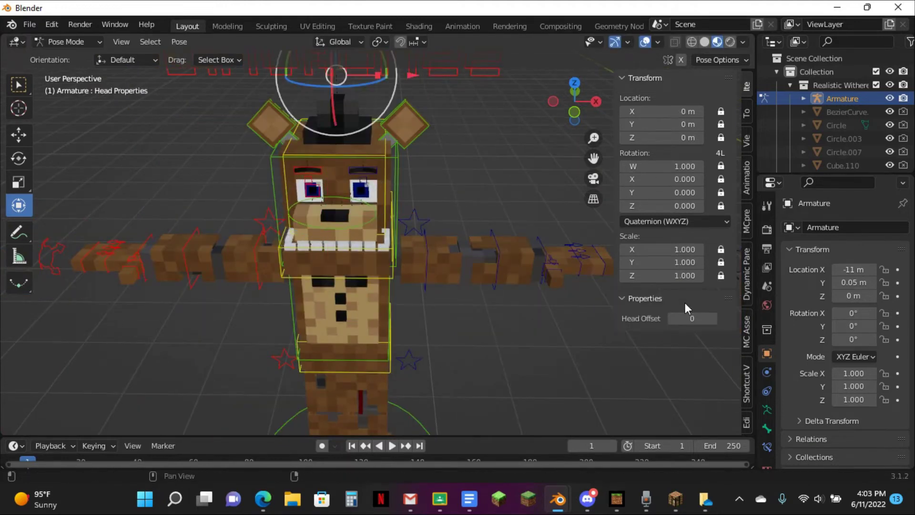
{"action": "left_click", "coordinate": [380, 305]}
{"action": "key", "text": "r"}
{"action": "right_click", "coordinate": [473, 274]}
{"action": "left_click", "coordinate": [469, 66]}
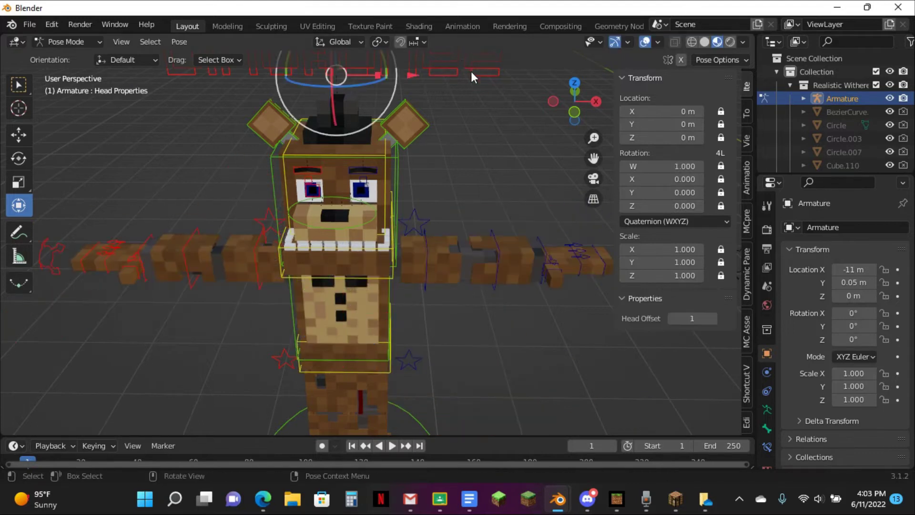
{"action": "left_click_drag", "start_coordinate": [689, 319], "coordinate": [663, 319]}
- Set the right arm's FK/IK property to 1 and move the right hand's IK control down toward the body
{"action": "left_click", "coordinate": [264, 210]}
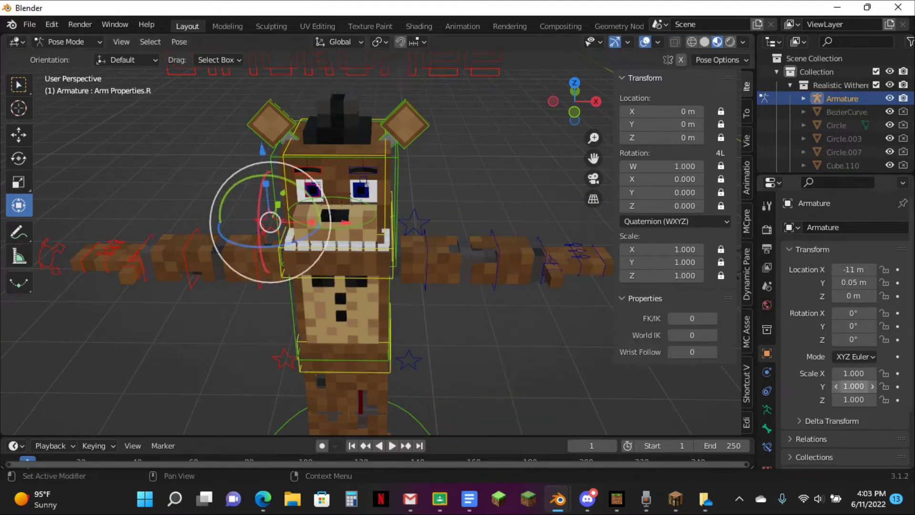
{"action": "left_click", "coordinate": [712, 320]}
{"action": "middle_click_drag", "start_coordinate": [174, 285], "coordinate": [184, 284]}
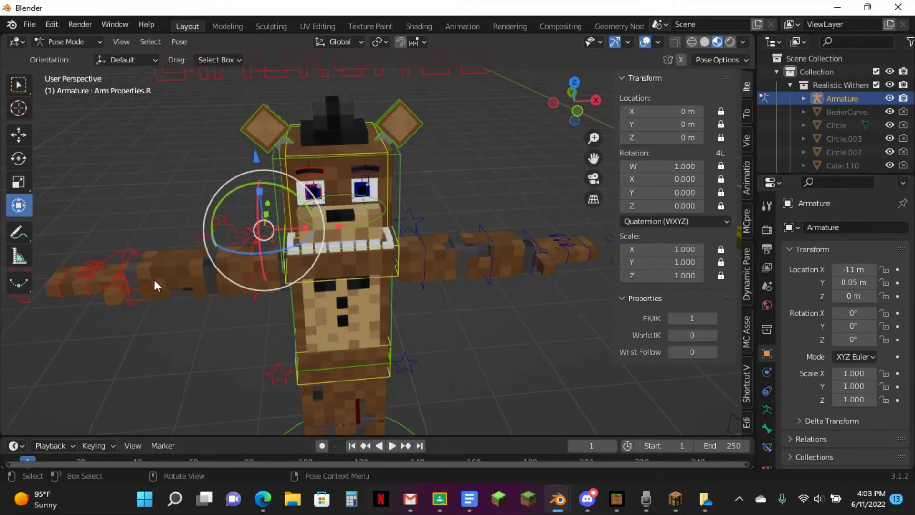
{"action": "left_click", "coordinate": [153, 279]}
{"action": "key", "text": "g"}
{"action": "left_click", "coordinate": [217, 316]}
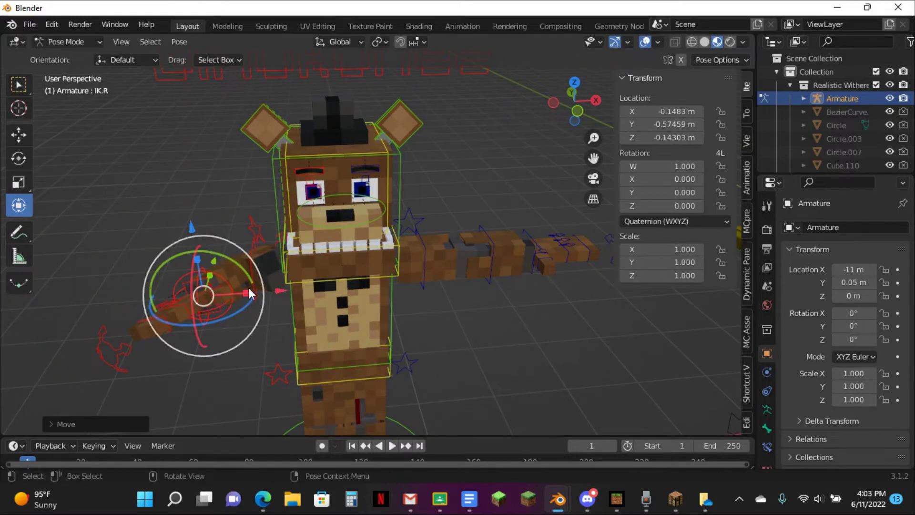
- Try rotating the right upper arm, and undo both the rotation and the hand's IK move
{"action": "left_click", "coordinate": [253, 292]}
{"action": "key", "text": "r"}
{"action": "left_click", "coordinate": [210, 296]}
{"action": "key", "text": "alt+e"}
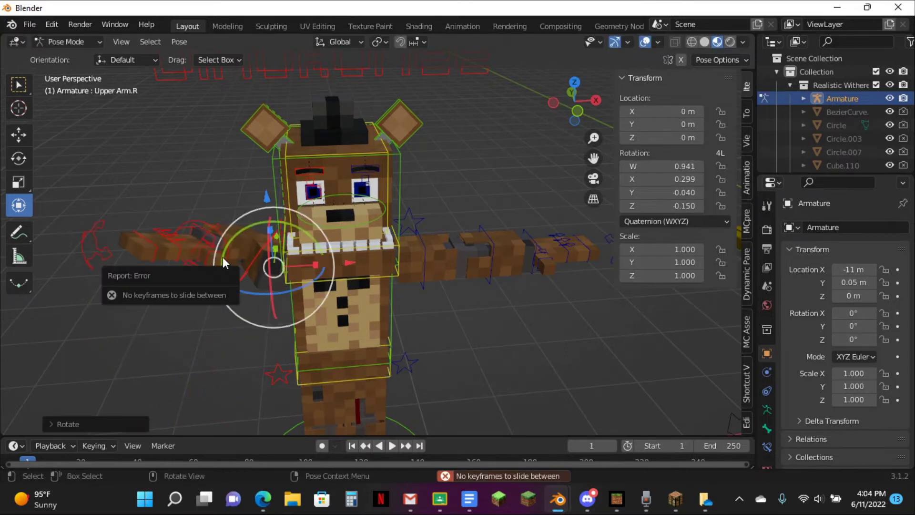
{"action": "key", "text": "ctrl+z"}
{"action": "key", "text": "ctrl+z"}
{"action": "key", "text": "ctrl+z"}
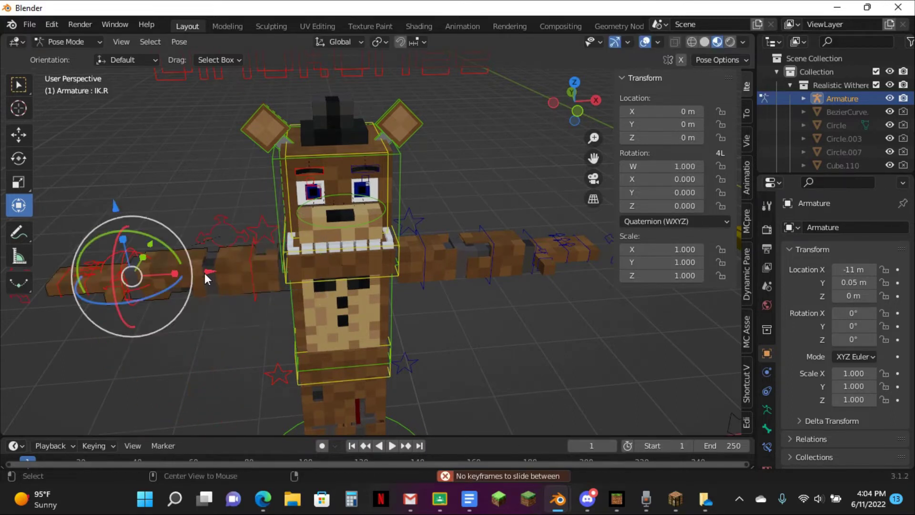
- Set the right arm's World IK property to 1 and move the right hand's IK control toward the body
{"action": "left_click", "coordinate": [228, 230]}
{"action": "left_click", "coordinate": [264, 230]}
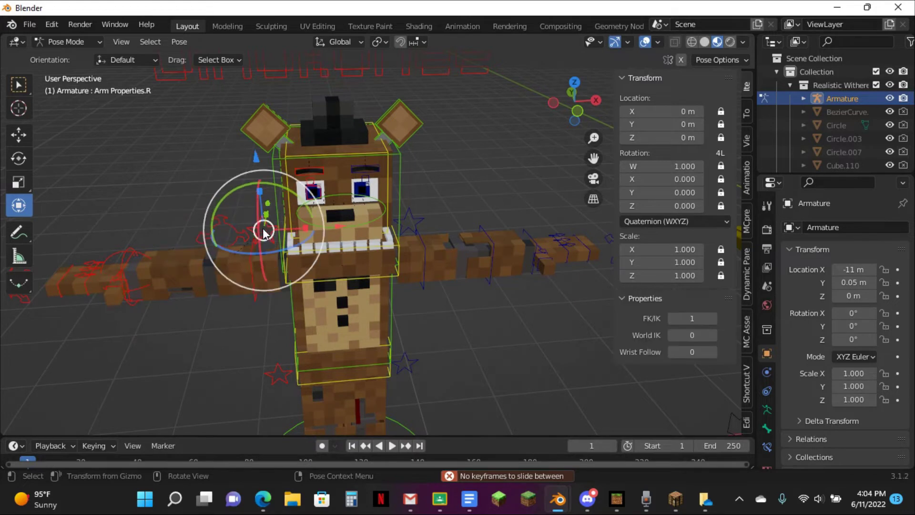
{"action": "left_click", "coordinate": [692, 335]}
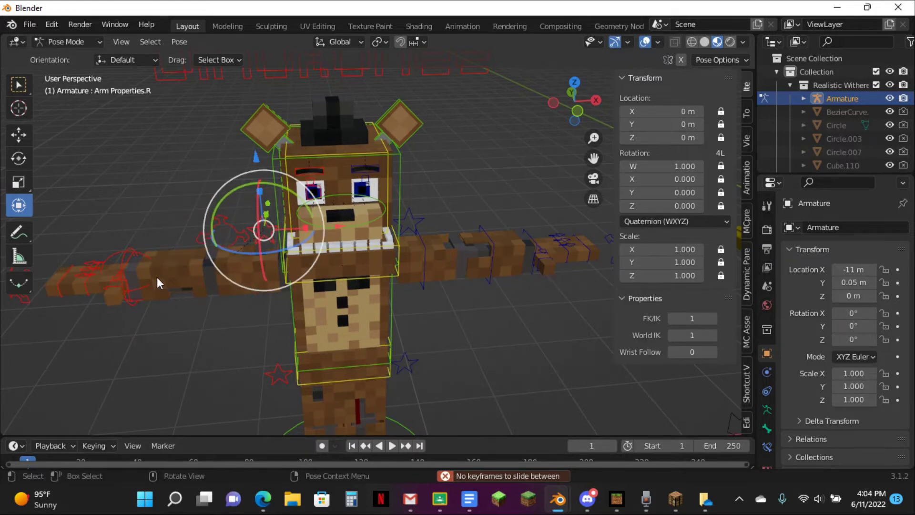
{"action": "left_click_drag", "start_coordinate": [139, 288], "coordinate": [221, 314]}
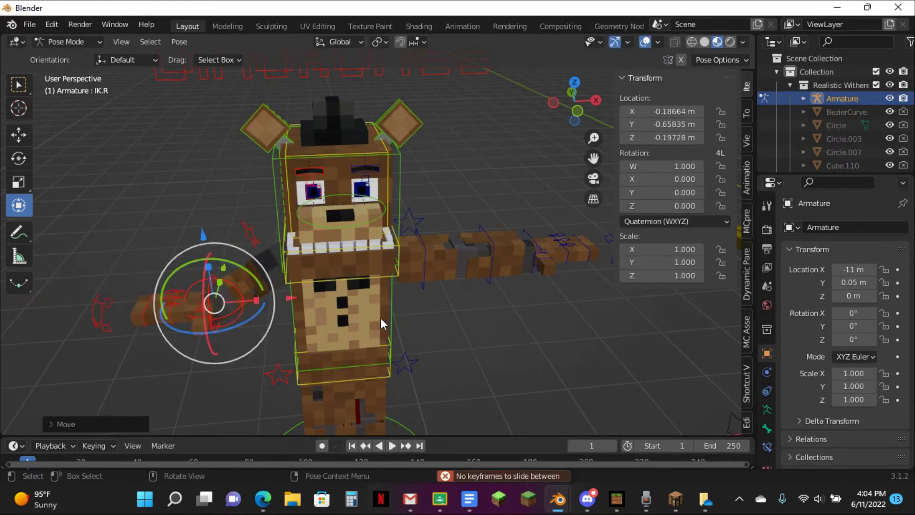
- Tilt the bear sideways with the lower body control and set the right arm's World IK to 0
{"action": "left_click", "coordinate": [390, 344]}
{"action": "key", "text": "r"}
{"action": "left_click", "coordinate": [466, 331]}
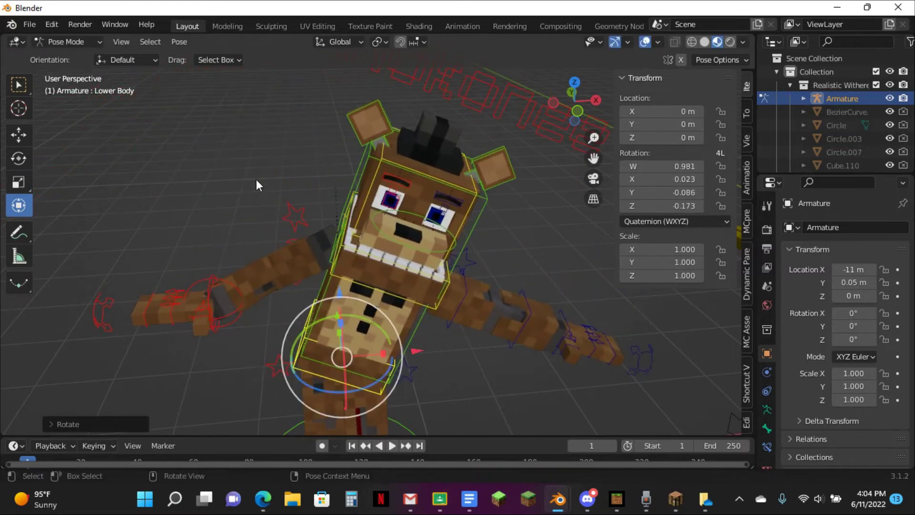
{"action": "left_click", "coordinate": [281, 209]}
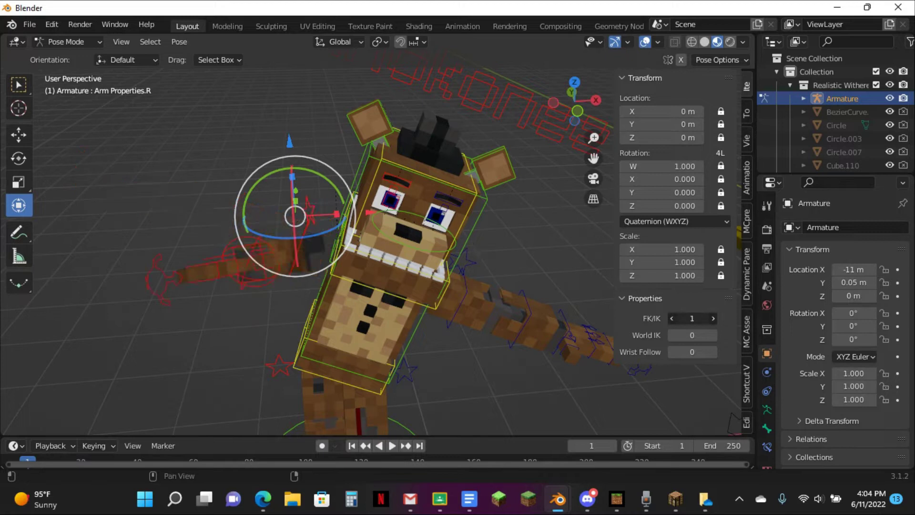
- Clear the location and rotation of all the bear's bones
{"action": "key", "text": "a"}
{"action": "key", "text": "a"}
{"action": "key", "text": "alt+g"}
{"action": "key", "text": "alt+r"}
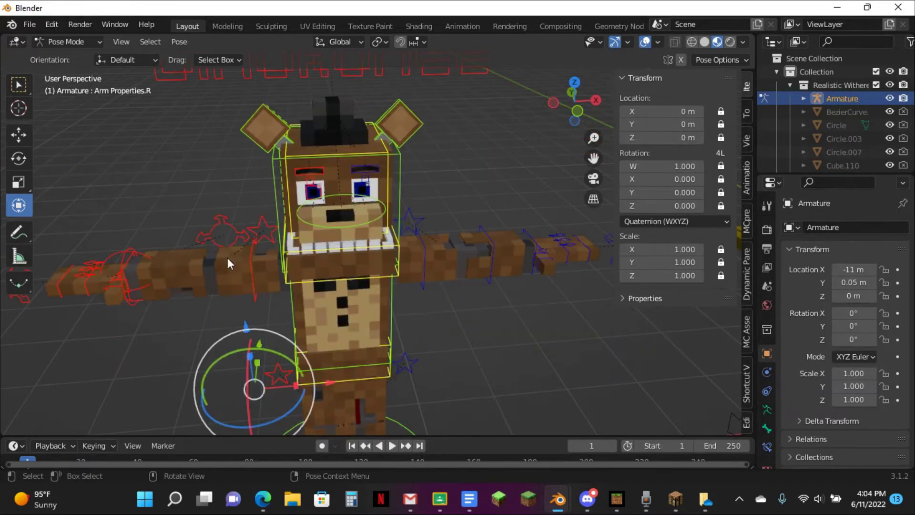
- Set the right arm's FK/IK property to 0 and Wrist Follow to 1
{"action": "left_click", "coordinate": [138, 278]}
{"action": "left_click", "coordinate": [263, 244]}
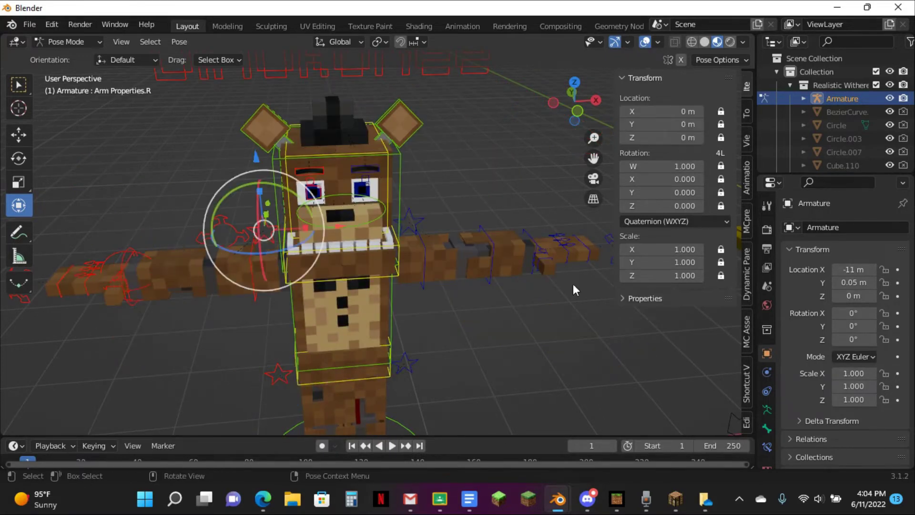
{"action": "left_click", "coordinate": [628, 301]}
{"action": "left_click_drag", "start_coordinate": [687, 319], "coordinate": [669, 319]}
{"action": "left_click_drag", "start_coordinate": [683, 352], "coordinate": [705, 352]}
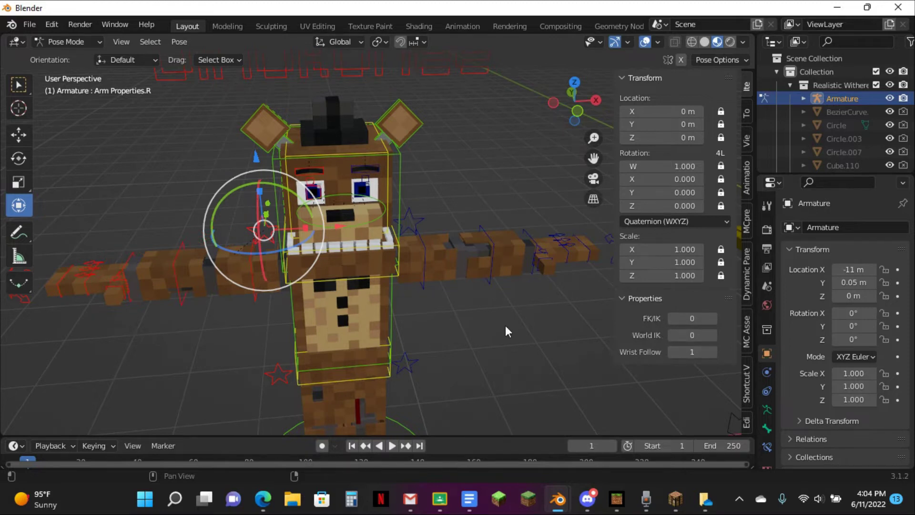
- Bend the right forearm and try rotating the right wrist about the global axes, cancelling the wrist rotation
{"action": "left_click", "coordinate": [175, 303]}
{"action": "key", "text": "r"}
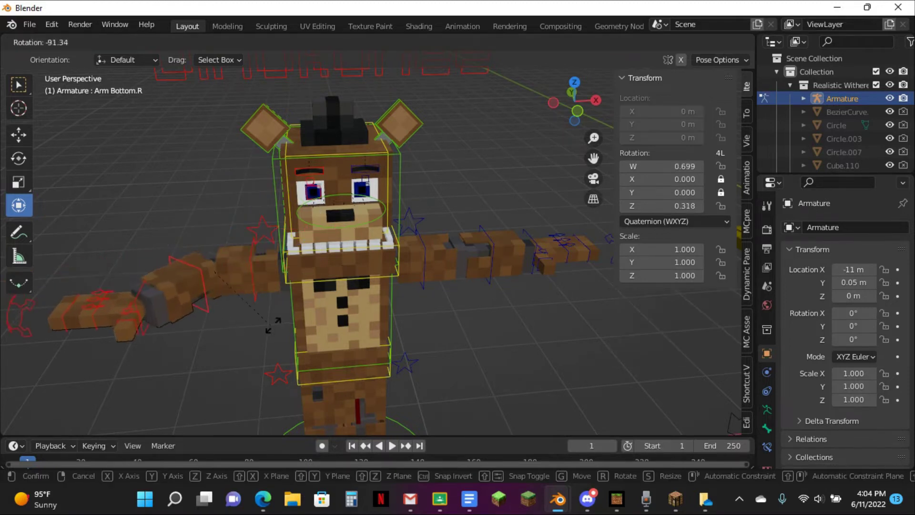
{"action": "left_click", "coordinate": [259, 301]}
{"action": "left_click", "coordinate": [149, 337]}
{"action": "key", "text": "r"}
{"action": "key", "text": "x"}
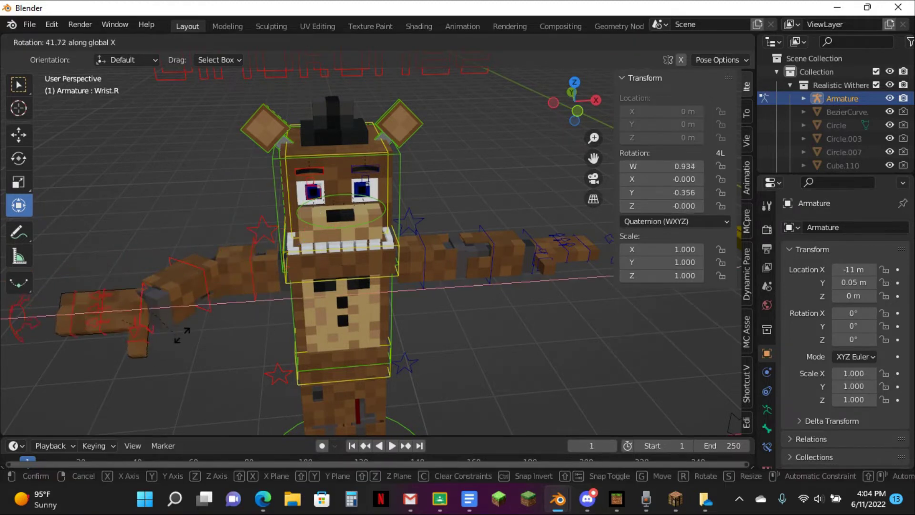
{"action": "key", "text": "y"}
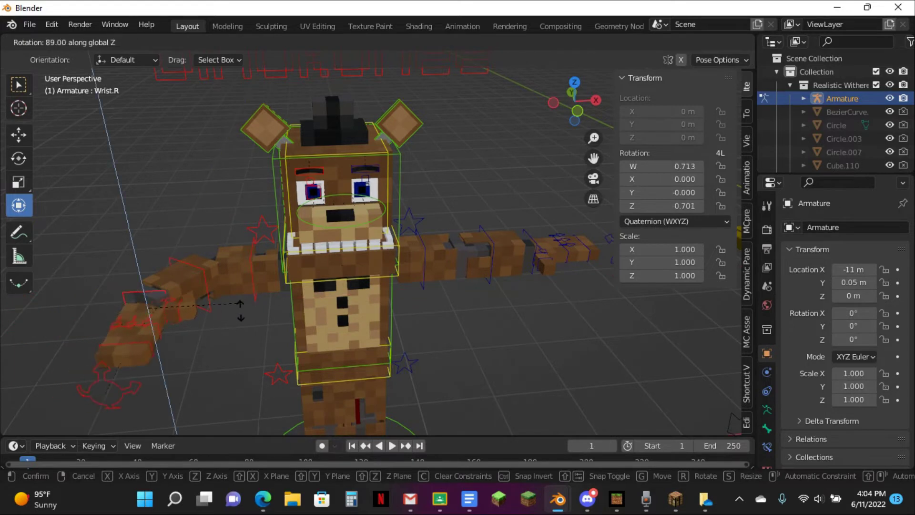
{"action": "key", "text": "Escape"}
- Clear the rotation of all bones and set the right arm's Wrist Follow to 0
{"action": "key", "text": "a"}
{"action": "key", "text": "alt+r"}
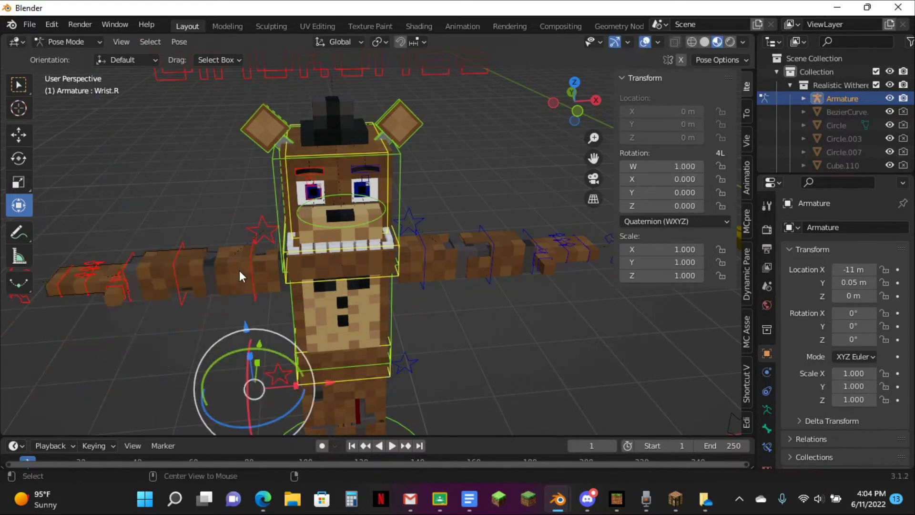
{"action": "left_click", "coordinate": [253, 228]}
{"action": "left_click_drag", "start_coordinate": [698, 357], "coordinate": [670, 357]}
- Show the right leg's custom properties, try moving its foot control, and clear that control's location
{"action": "scroll", "coordinate": [582, 356], "scroll_direction": "down", "scroll_amount": 2}
{"action": "middle_click_drag", "start_coordinate": [582, 356], "coordinate": [593, 286]}
{"action": "scroll", "coordinate": [593, 280], "scroll_direction": "up", "scroll_amount": 3}
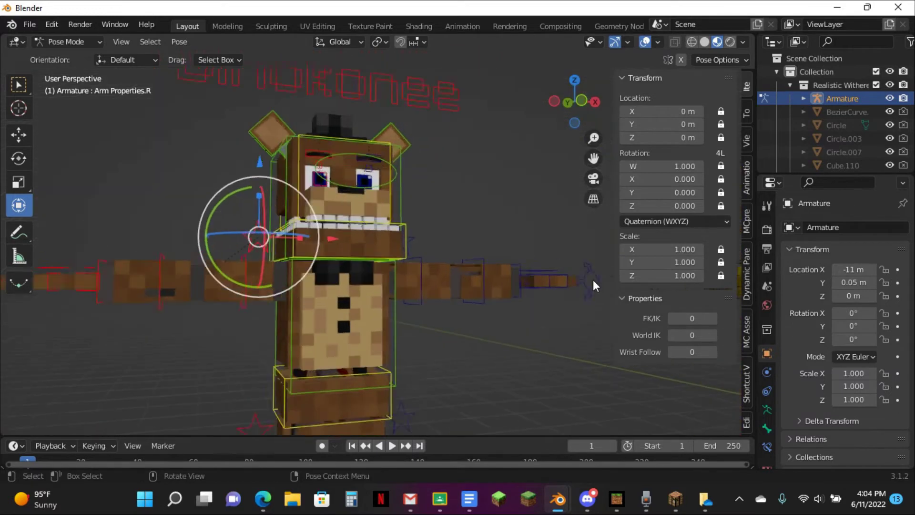
{"action": "left_click_drag", "start_coordinate": [593, 159], "coordinate": [626, 70]}
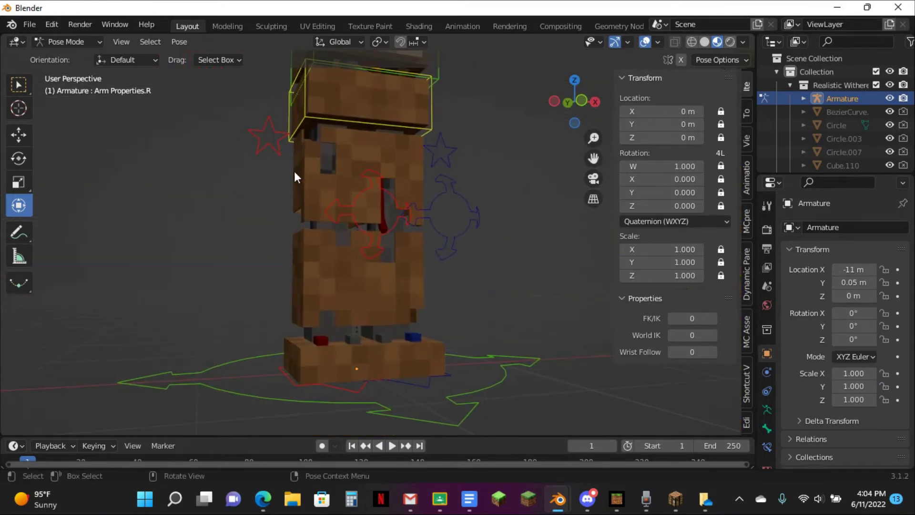
{"action": "left_click", "coordinate": [280, 145]}
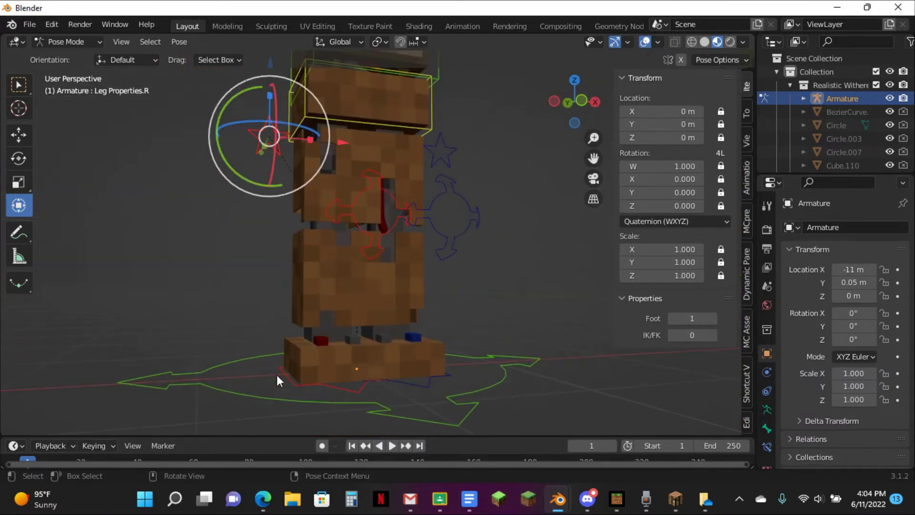
{"action": "left_click", "coordinate": [313, 383]}
{"action": "key", "text": "g"}
{"action": "left_click", "coordinate": [299, 343]}
{"action": "key", "text": "alt+g"}
- Set the right leg's Foot property to 0 and IK/FK to 1, and try rotating the lower leg, undoing the rotation
{"action": "left_click", "coordinate": [258, 144]}
{"action": "left_click_drag", "start_coordinate": [696, 318], "coordinate": [679, 318]}
{"action": "left_click_drag", "start_coordinate": [692, 335], "coordinate": [709, 335]}
{"action": "left_click", "coordinate": [403, 258]}
{"action": "middle_click_drag", "start_coordinate": [402, 259], "coordinate": [447, 257]}
{"action": "key", "text": "r"}
{"action": "left_click", "coordinate": [233, 275]}
{"action": "key", "text": "ctrl+z"}
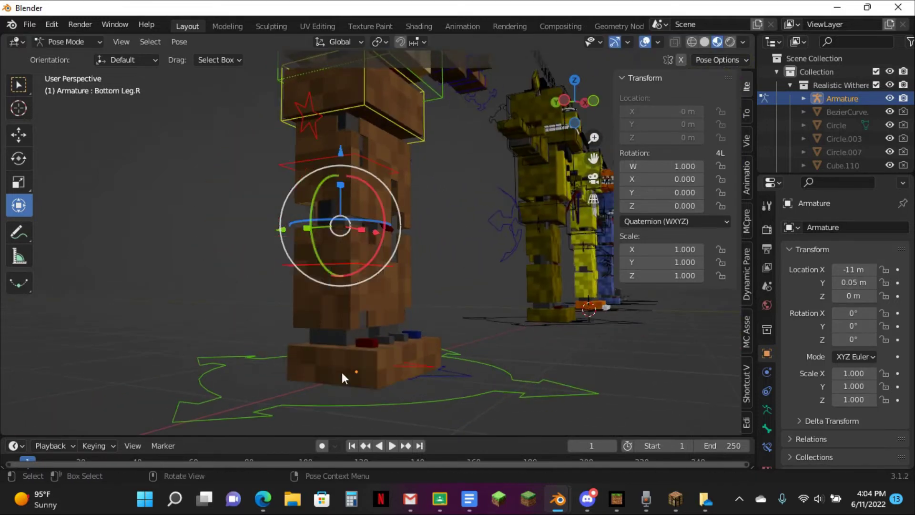
- Try rotating the right foot and the right upper leg, undoing the foot rotations
{"action": "left_click", "coordinate": [343, 373]}
{"action": "key", "text": "r"}
{"action": "left_click", "coordinate": [423, 380]}
{"action": "key", "text": "ctrl+z"}
{"action": "left_click", "coordinate": [413, 371]}
{"action": "key", "text": "r"}
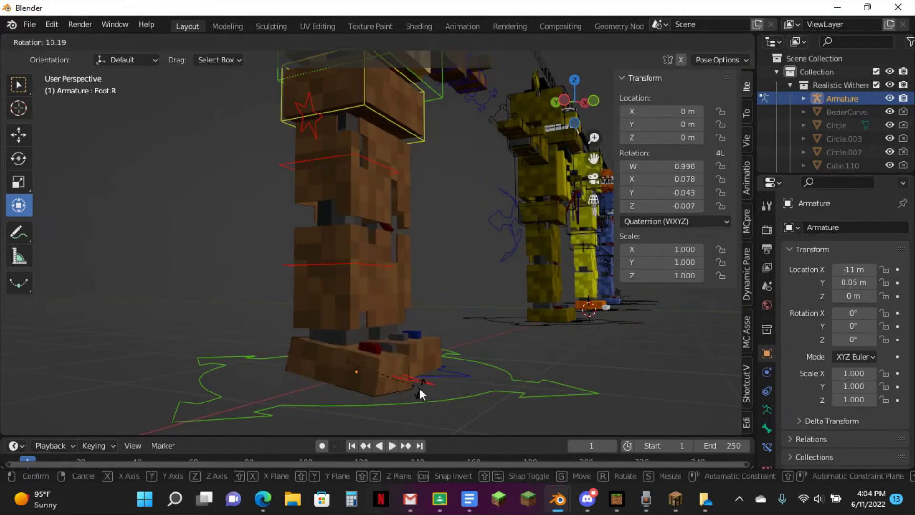
{"action": "left_click", "coordinate": [420, 388]}
{"action": "key", "text": "ctrl+z"}
{"action": "left_click", "coordinate": [351, 200]}
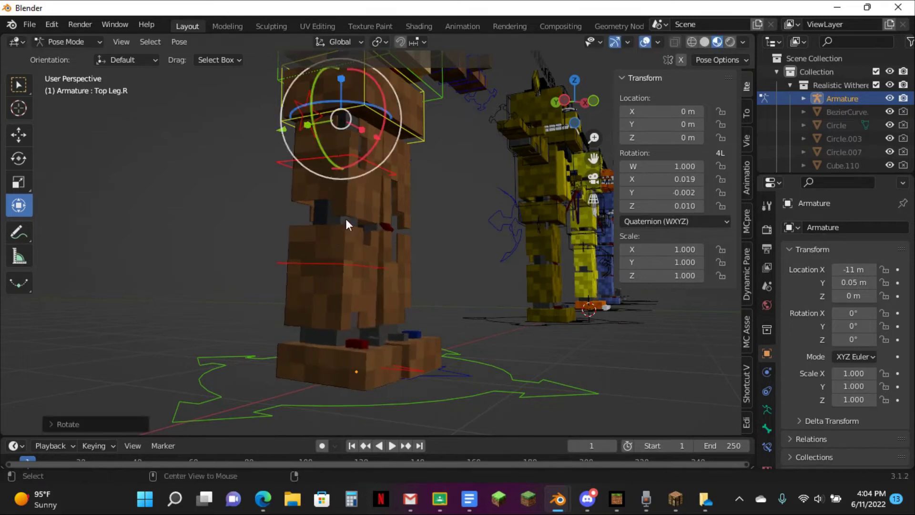
- Set the right leg's IK/FK property to 0 and switch Foot to 1 and back to 0
{"action": "left_click", "coordinate": [310, 107]}
{"action": "left_click", "coordinate": [672, 333]}
{"action": "middle_click_drag", "start_coordinate": [668, 362], "coordinate": [654, 361]}
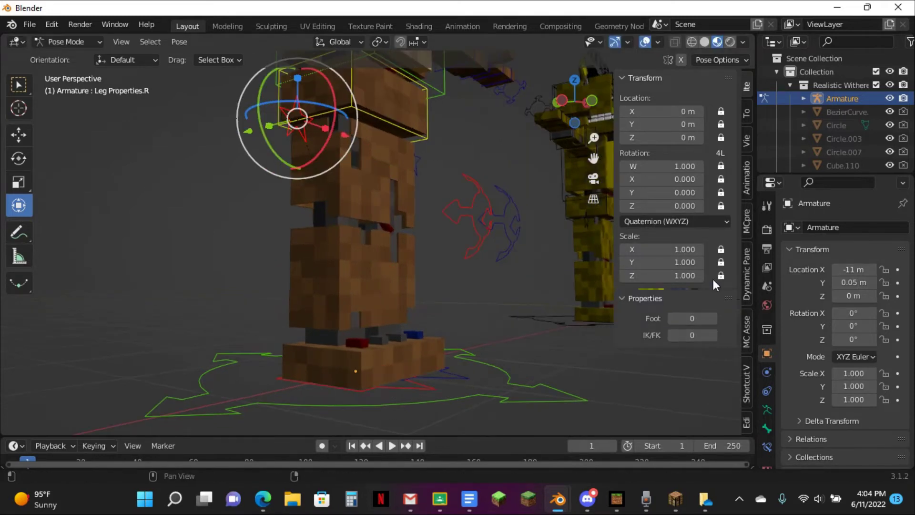
{"action": "mouse_move", "coordinate": [680, 317]}
{"action": "left_mouse_down"}
{"action": "mouse_move", "coordinate": [701, 318]}
{"action": "mouse_move", "coordinate": [680, 318]}
{"action": "left_mouse_up"}
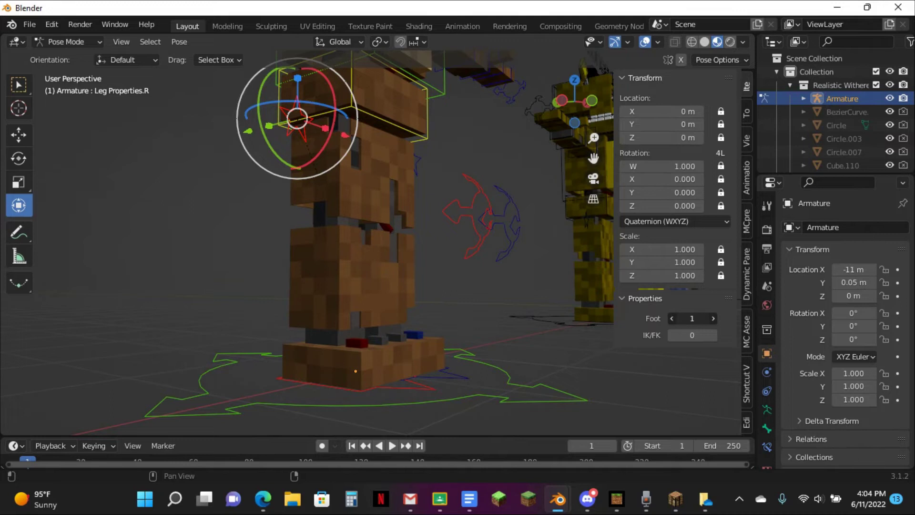
{"action": "left_click_drag", "start_coordinate": [693, 318], "coordinate": [672, 319]}
- Leave the brown bear's pose and enter Pose Mode on the golden bear's armature
{"action": "scroll", "coordinate": [375, 236], "scroll_direction": "down", "scroll_amount": 5}
{"action": "middle_click_drag", "start_coordinate": [375, 236], "coordinate": [375, 199]}
{"action": "scroll", "coordinate": [375, 198], "scroll_direction": "down", "scroll_amount": 3}
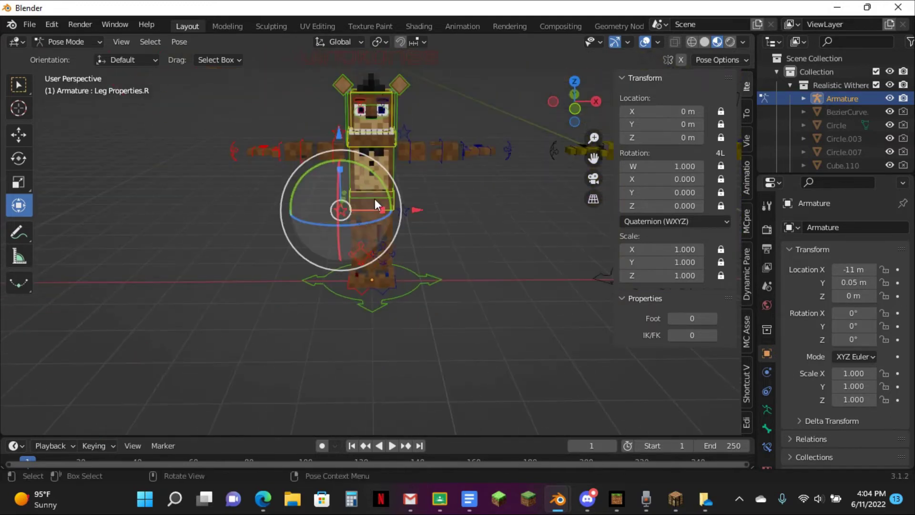
{"action": "left_click_drag", "start_coordinate": [593, 159], "coordinate": [595, 181]}
{"action": "key", "text": "ctrl+Tab"}
{"action": "left_click", "coordinate": [353, 325]}
{"action": "key", "text": "ctrl+Tab"}
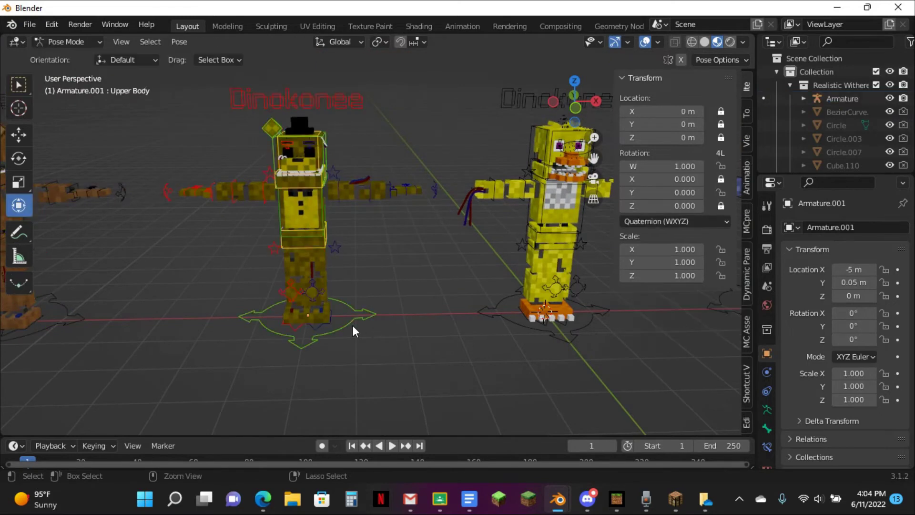
- Select the golden bear's head properties control above its hat and set Eyes to 1
{"action": "scroll", "coordinate": [376, 285], "scroll_direction": "up", "scroll_amount": 2}
{"action": "left_click_drag", "start_coordinate": [593, 158], "coordinate": [697, 191]}
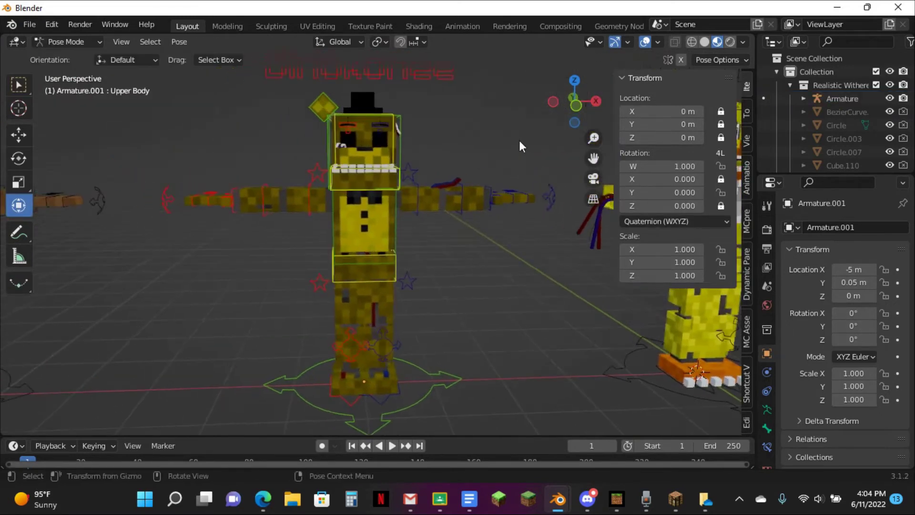
{"action": "scroll", "coordinate": [496, 134], "scroll_direction": "down", "scroll_amount": 1}
{"action": "left_click", "coordinate": [416, 108]}
{"action": "left_click", "coordinate": [713, 318]}
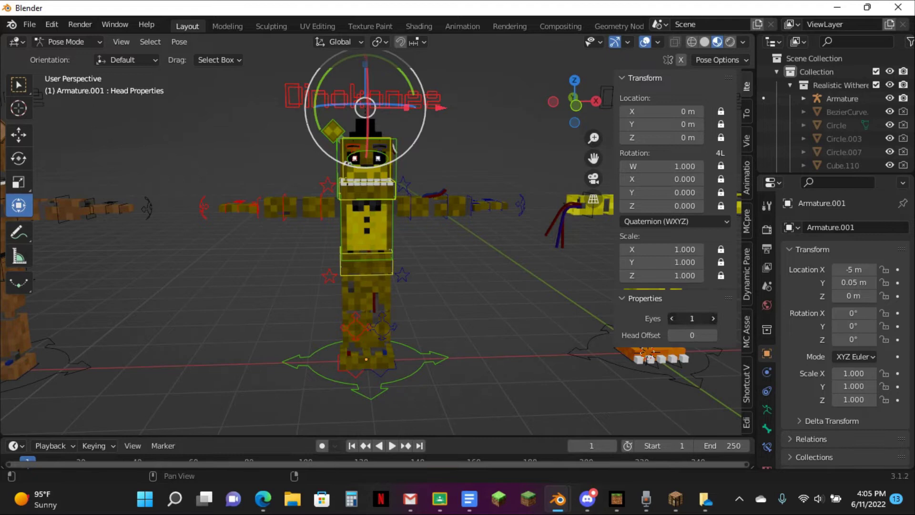
- Inspect the golden bear's white pupils with the viewport overlays hidden, restore the overlays and set Eyes to 0
{"action": "scroll", "coordinate": [397, 94], "scroll_direction": "up", "scroll_amount": 8}
{"action": "scroll", "coordinate": [562, 214], "scroll_direction": "down", "scroll_amount": 3}
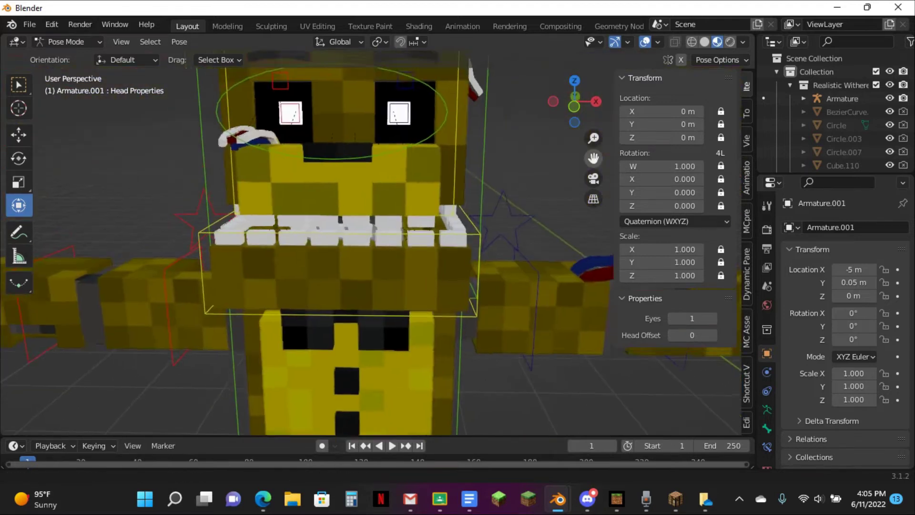
{"action": "scroll", "coordinate": [539, 231], "scroll_direction": "down", "scroll_amount": 3}
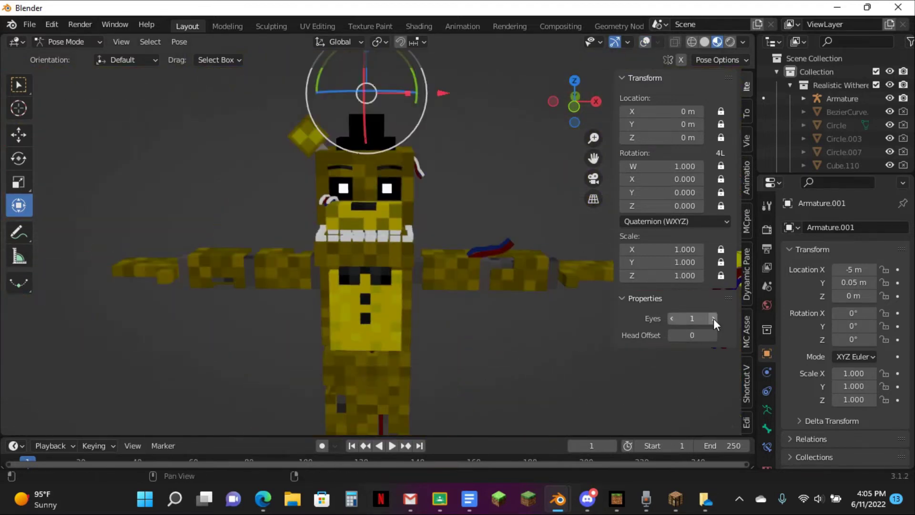
{"action": "left_click", "coordinate": [646, 41]}
{"action": "left_click", "coordinate": [406, 150]}
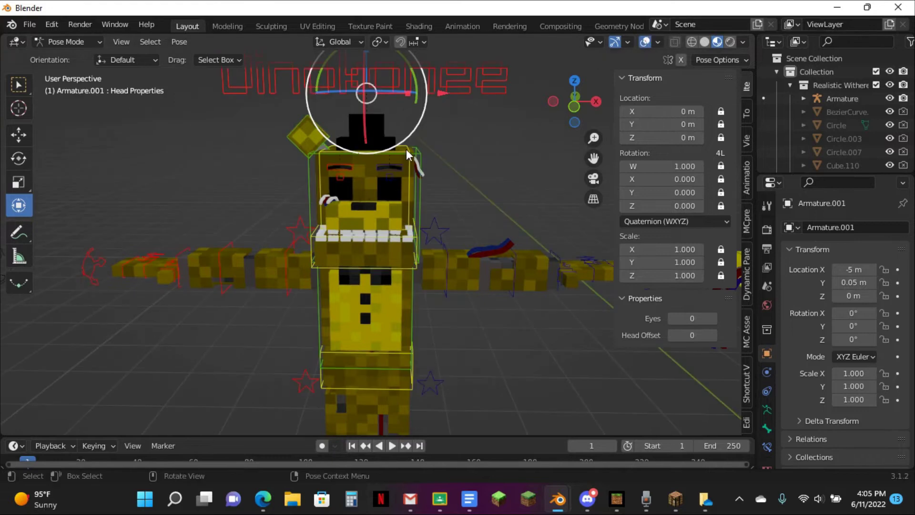
- Try moving the golden bear's top head control and rotating its jaw control, undoing each change
{"action": "key", "text": "g"}
{"action": "left_click", "coordinate": [400, 90]}
{"action": "key", "text": "ctrl+z"}
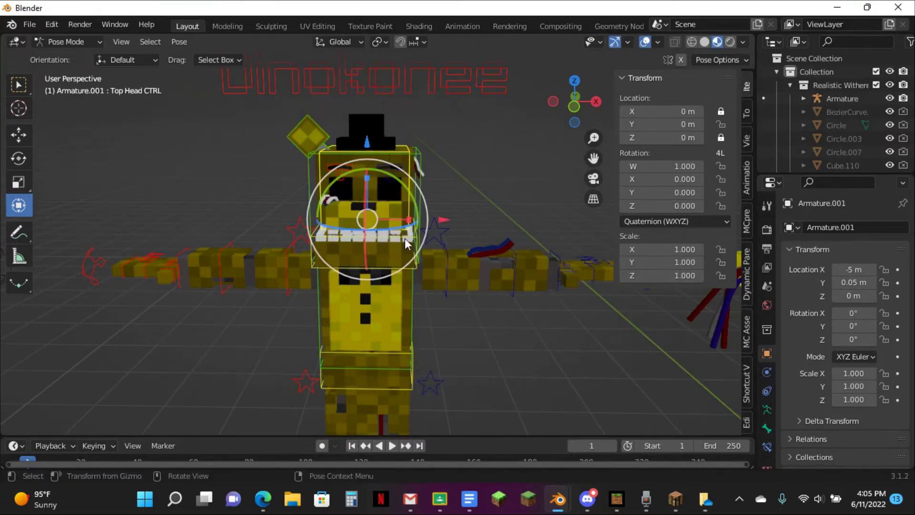
{"action": "left_click", "coordinate": [401, 269]}
{"action": "key", "text": "r"}
{"action": "left_click", "coordinate": [415, 214]}
{"action": "key", "text": "ctrl+z"}
- Try rotating the golden bear's whole head control, undo the rotation and deselect the bone
{"action": "left_click", "coordinate": [417, 208]}
{"action": "key", "text": "r"}
{"action": "left_click", "coordinate": [438, 205]}
{"action": "key", "text": "ctrl+z"}
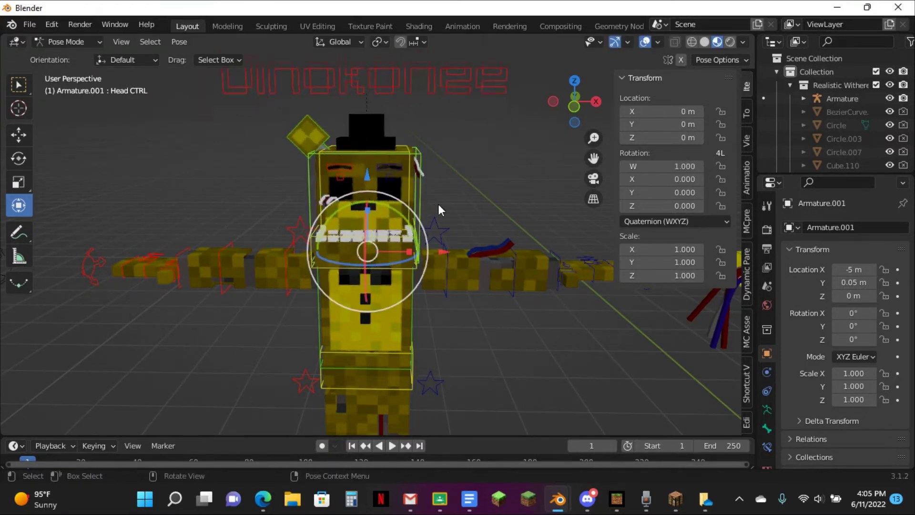
{"action": "scroll", "coordinate": [439, 206], "scroll_direction": "down", "scroll_amount": 3}
{"action": "scroll", "coordinate": [457, 229], "scroll_direction": "up", "scroll_amount": 3}
{"action": "left_click", "coordinate": [460, 290]}
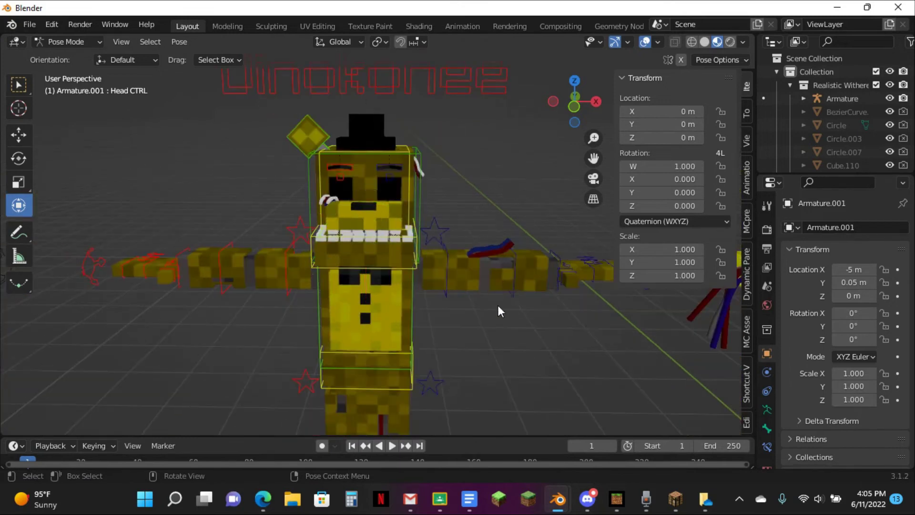
- Try rotating the golden bear's left arm control, clear its rotation and deselect it
{"action": "left_click", "coordinate": [516, 282]}
{"action": "middle_click_drag", "start_coordinate": [517, 282], "coordinate": [514, 250]}
{"action": "key", "text": "r"}
{"action": "left_click", "coordinate": [335, 359]}
{"action": "key", "text": "alt+r"}
{"action": "left_click", "coordinate": [491, 209]}
- Leave the golden bear's pose and enter Pose Mode on the yellow chicken's armature
{"action": "key", "text": "ctrl+Tab"}
{"action": "scroll", "coordinate": [481, 209], "scroll_direction": "down", "scroll_amount": 2}
{"action": "left_click", "coordinate": [486, 205]}
{"action": "left_click_drag", "start_coordinate": [593, 158], "coordinate": [336, 124]}
{"action": "left_click_drag", "start_coordinate": [594, 158], "coordinate": [526, 148]}
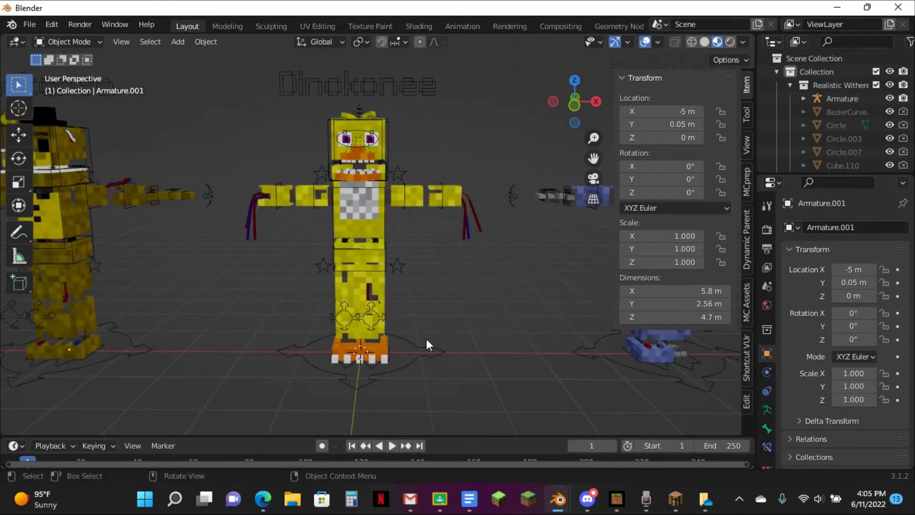
{"action": "left_click", "coordinate": [417, 351]}
{"action": "key", "text": "ctrl+Tab"}
- Select the chicken's head properties control, set Anti-Lag to 1 and play the animation
{"action": "left_click", "coordinate": [392, 76]}
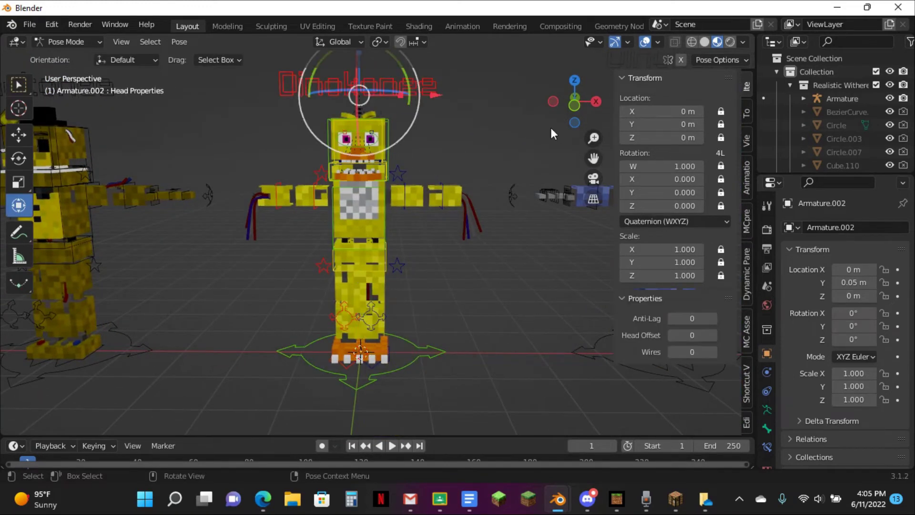
{"action": "left_click_drag", "start_coordinate": [695, 319], "coordinate": [704, 318]}
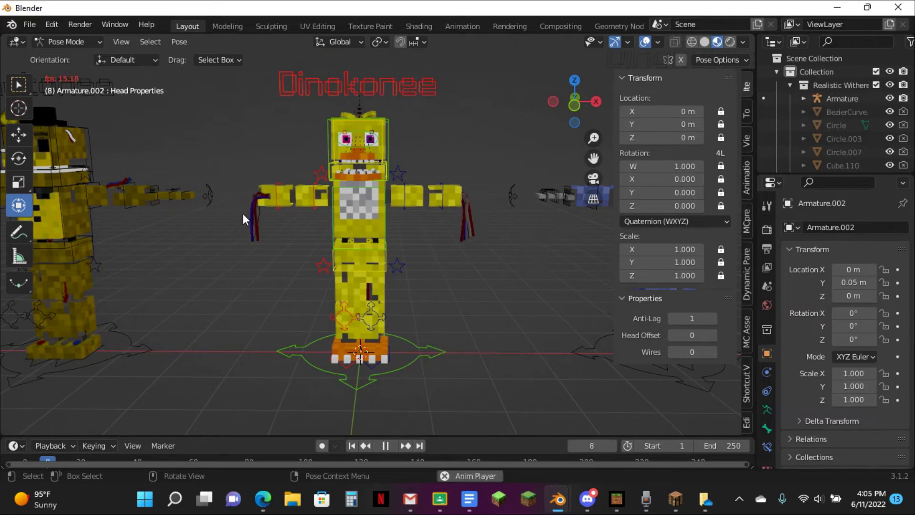
{"action": "key", "text": "space"}
{"action": "middle_click_drag", "start_coordinate": [242, 213], "coordinate": [359, 228]}
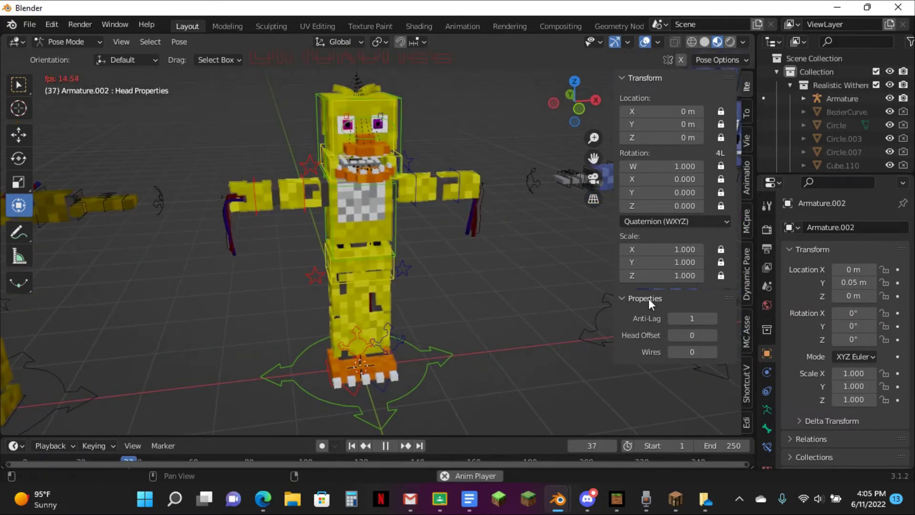
- Rotate the chicken's right upper arm twice during playback to swing its hanging wires
{"action": "left_click", "coordinate": [296, 205]}
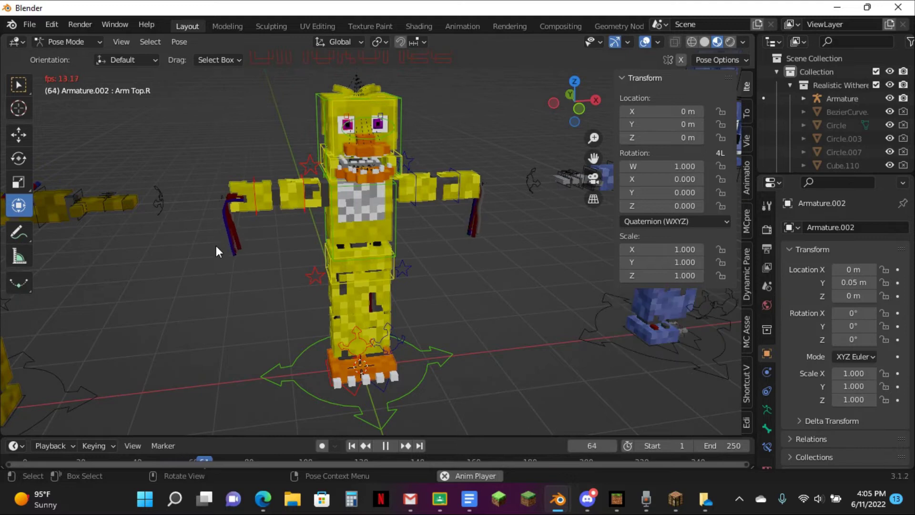
{"action": "key", "text": "r"}
{"action": "left_click", "coordinate": [317, 311]}
{"action": "scroll", "coordinate": [333, 291], "scroll_direction": "up", "scroll_amount": 3}
{"action": "middle_click_drag", "start_coordinate": [348, 275], "coordinate": [419, 228]}
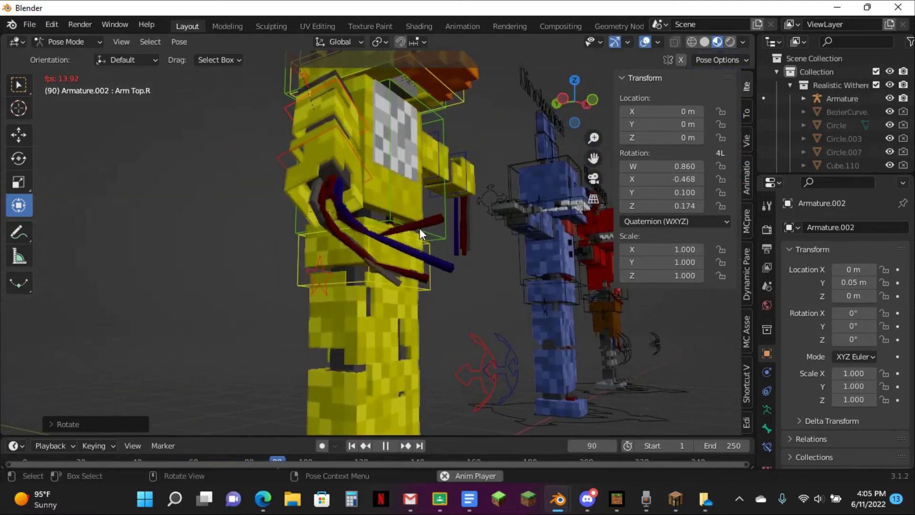
{"action": "key", "text": "r"}
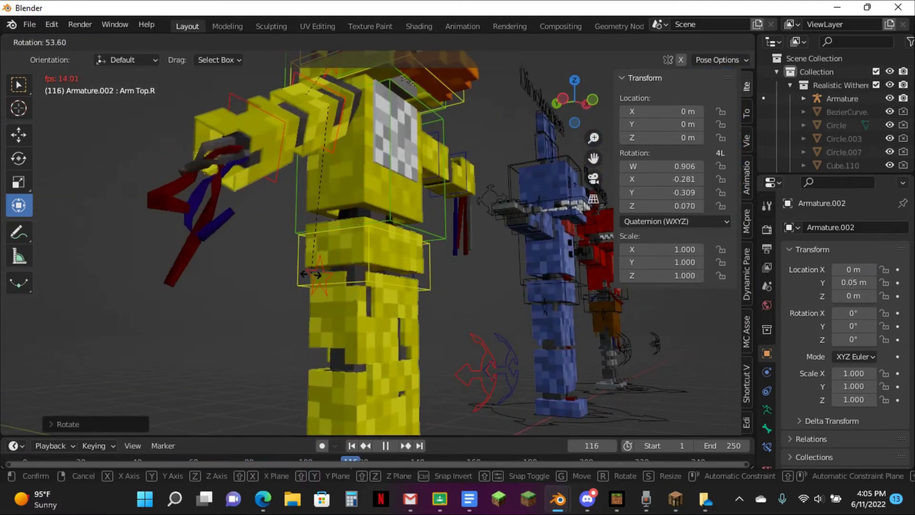
{"action": "left_click", "coordinate": [311, 275]}
{"action": "middle_click_drag", "start_coordinate": [311, 275], "coordinate": [235, 216]}
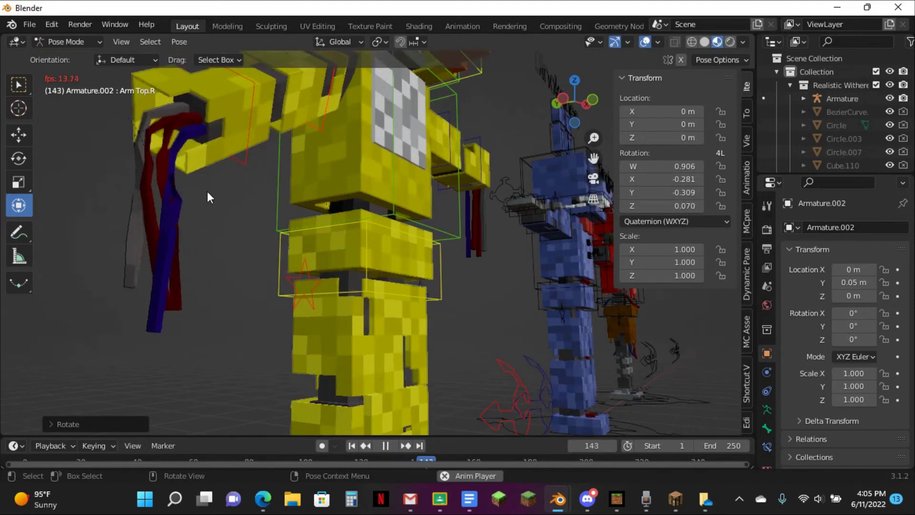
- Rotate the chicken's right lower arm during playback and clear the right arm's rotations
{"action": "left_click", "coordinate": [251, 148]}
{"action": "key", "text": "r"}
{"action": "left_click", "coordinate": [408, 385]}
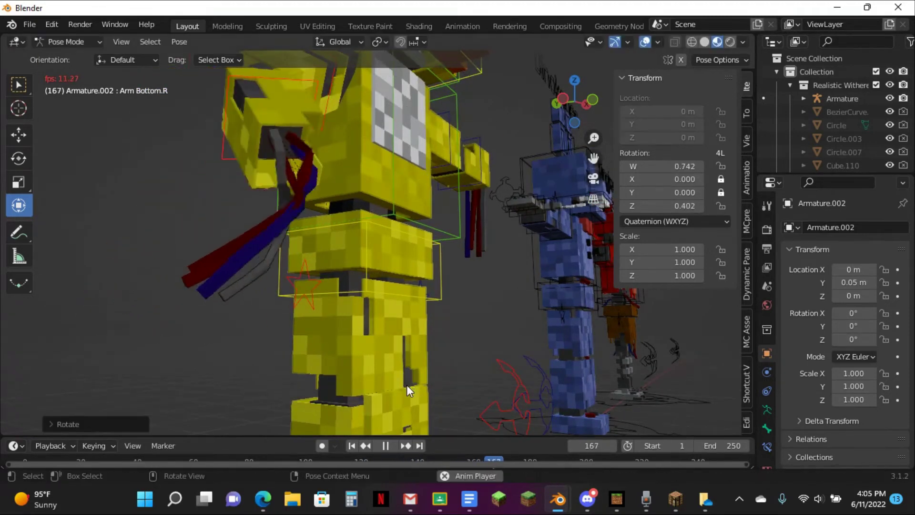
{"action": "middle_click_drag", "start_coordinate": [413, 348], "coordinate": [431, 211]}
{"action": "left_click", "coordinate": [435, 162]}
{"action": "key", "text": "alt+r"}
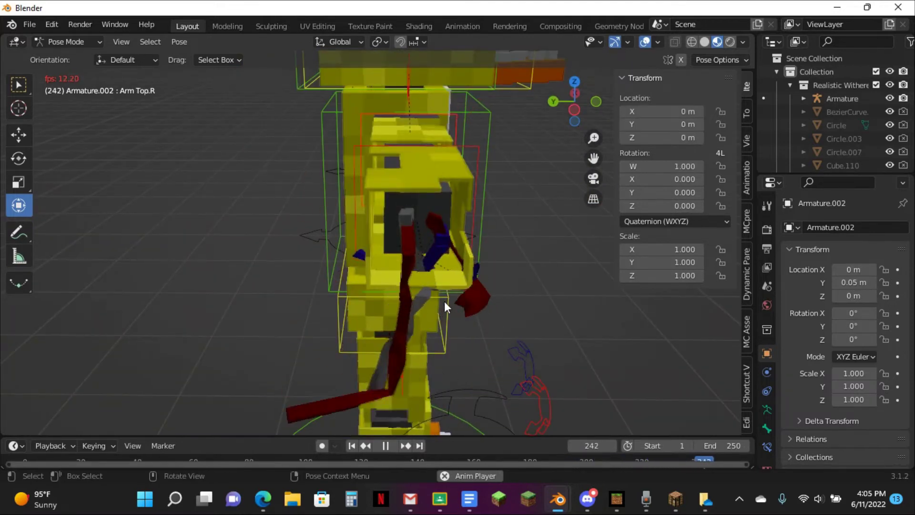
- Stop the animation playback and return to the first frame
{"action": "middle_click_drag", "start_coordinate": [442, 293], "coordinate": [383, 291]}
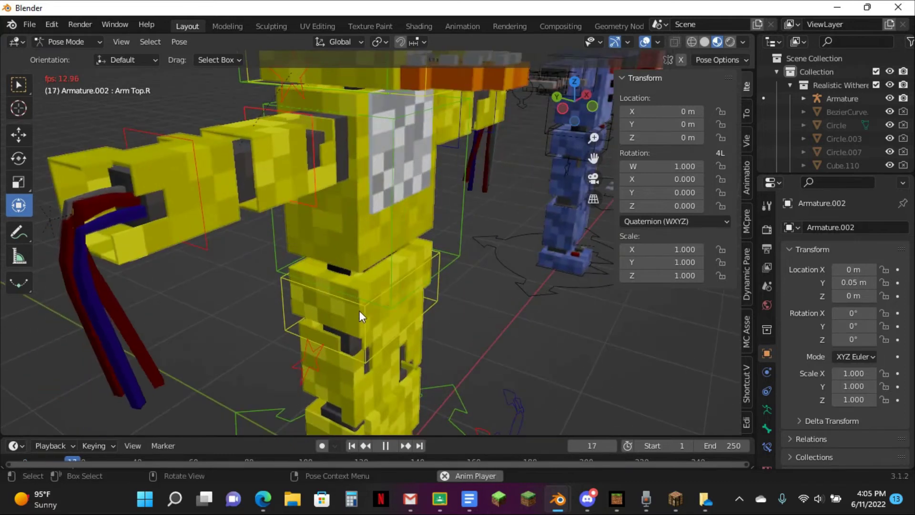
{"action": "key", "text": "space"}
{"action": "left_click", "coordinate": [352, 446]}
{"action": "scroll", "coordinate": [400, 276], "scroll_direction": "down", "scroll_amount": 4}
{"action": "middle_click_drag", "start_coordinate": [416, 191], "coordinate": [388, 185]}
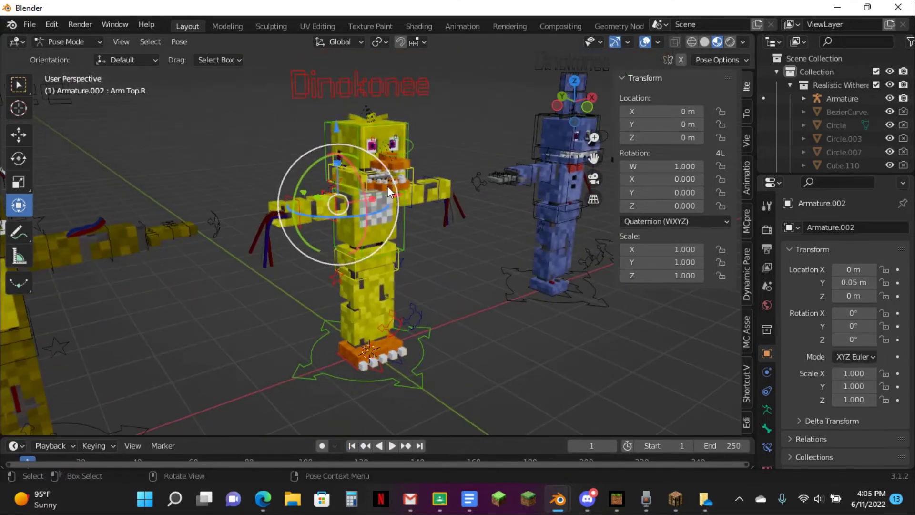
- Test the chicken's Wires property at 1 with a short playback, return to the first frame and set Wires to 0
{"action": "left_click", "coordinate": [384, 76]}
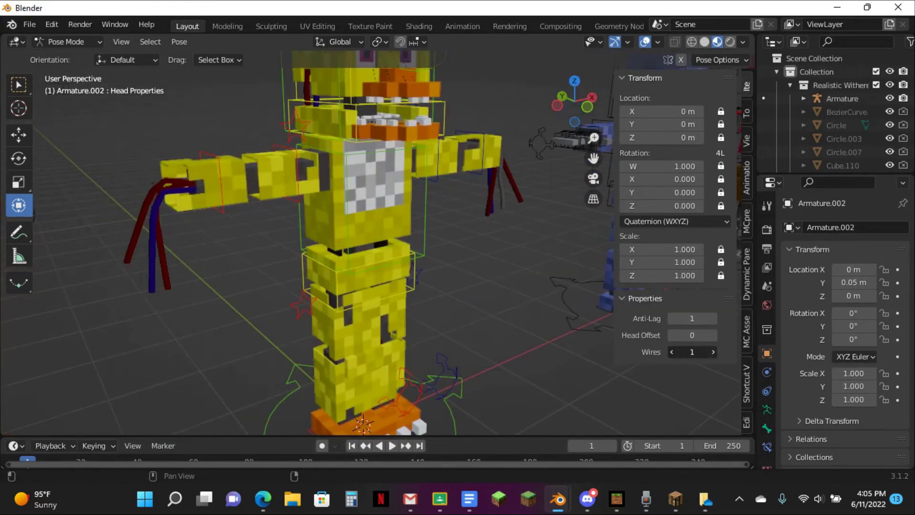
{"action": "key", "text": "space"}
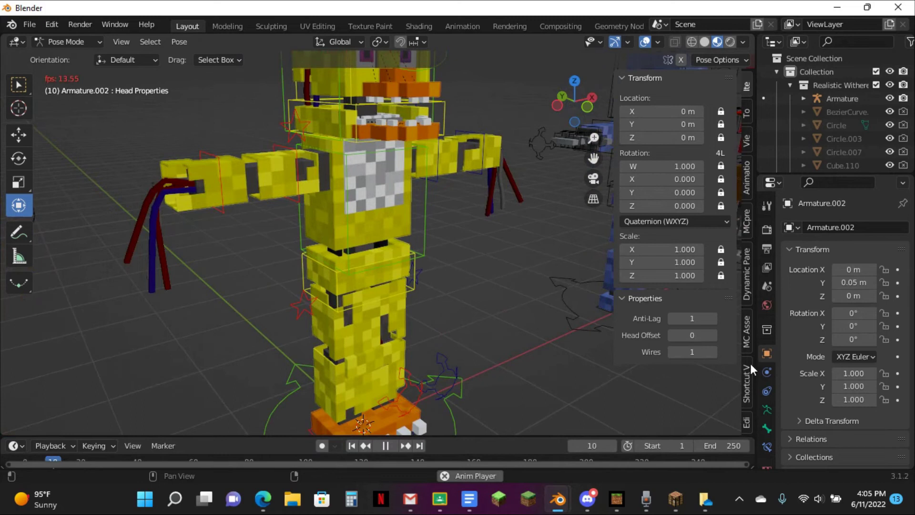
{"action": "key", "text": "space"}
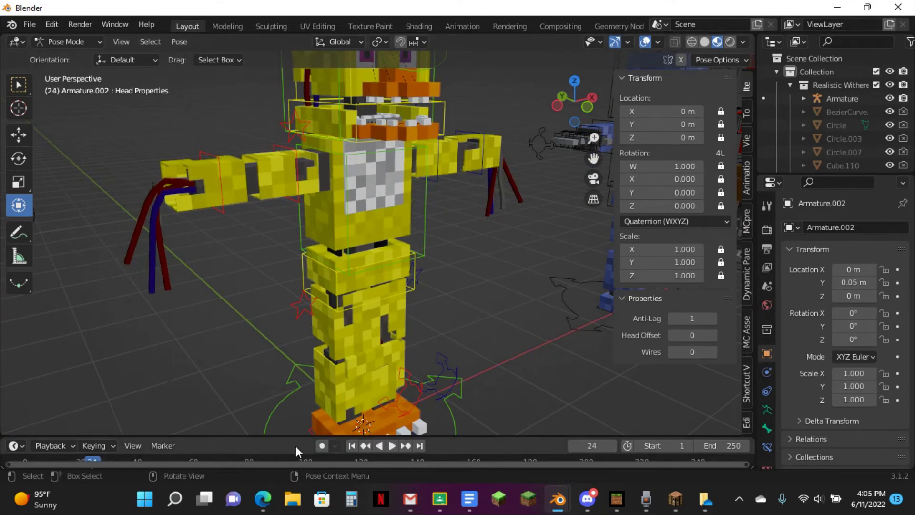
{"action": "left_click", "coordinate": [352, 446]}
{"action": "scroll", "coordinate": [489, 259], "scroll_direction": "down", "scroll_amount": 5}
{"action": "scroll", "coordinate": [380, 285], "scroll_direction": "up", "scroll_amount": 3}
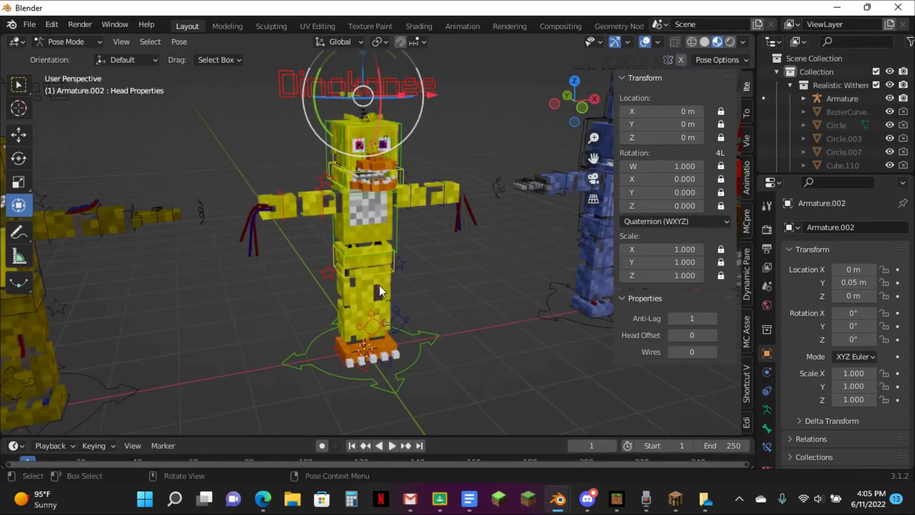
- Enter Pose Mode on the blue rabbit's armature and select its head properties control above the ears
{"action": "middle_click_drag", "start_coordinate": [548, 243], "coordinate": [512, 223]}
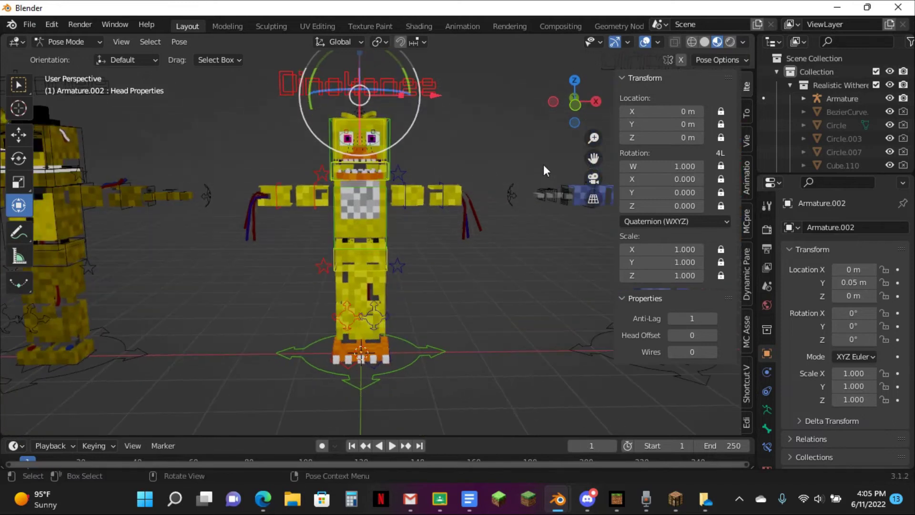
{"action": "left_click_drag", "start_coordinate": [589, 159], "coordinate": [296, 174]}
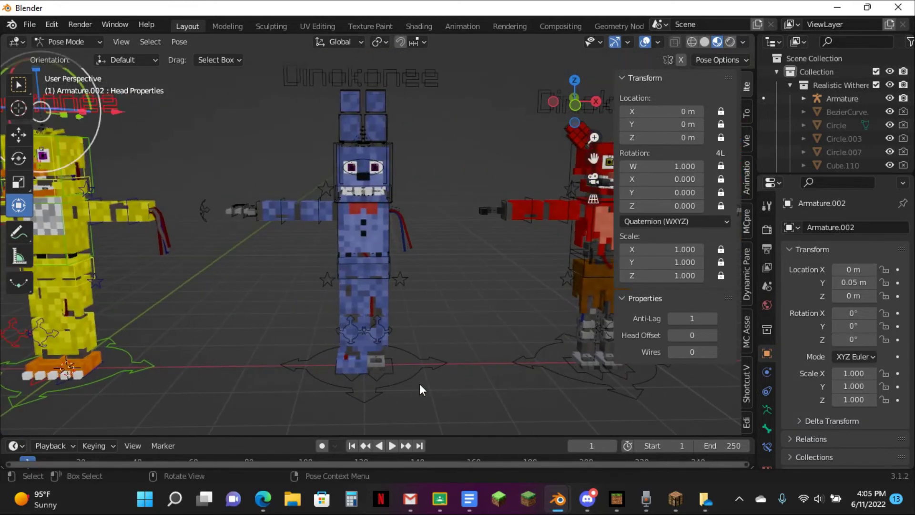
{"action": "key", "text": "ctrl+Tab"}
{"action": "left_click", "coordinate": [410, 383]}
{"action": "key", "text": "ctrl+Tab"}
{"action": "left_click", "coordinate": [406, 73]}
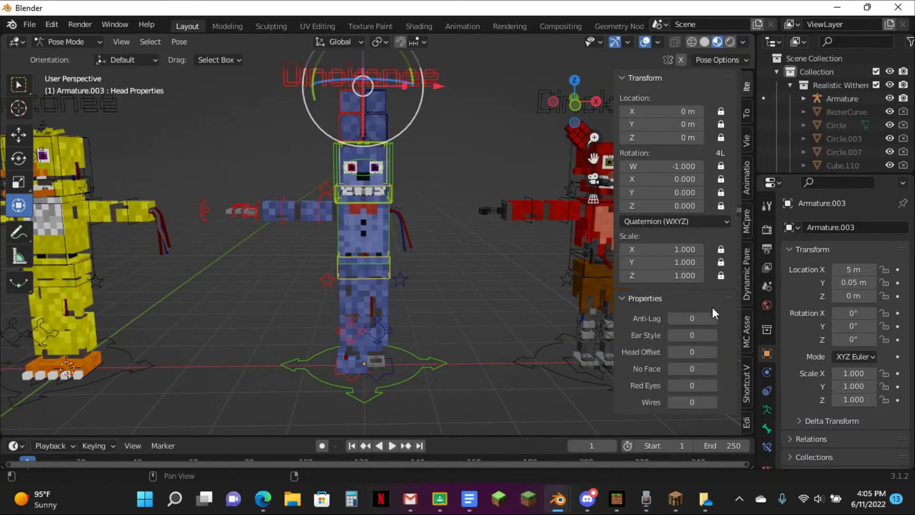
- Set the rabbit's Anti-Lag to 1 and play the animation, switching Wires to 1 and back to 0
{"action": "left_click_drag", "start_coordinate": [701, 323], "coordinate": [714, 323]}
{"action": "key", "text": "space"}
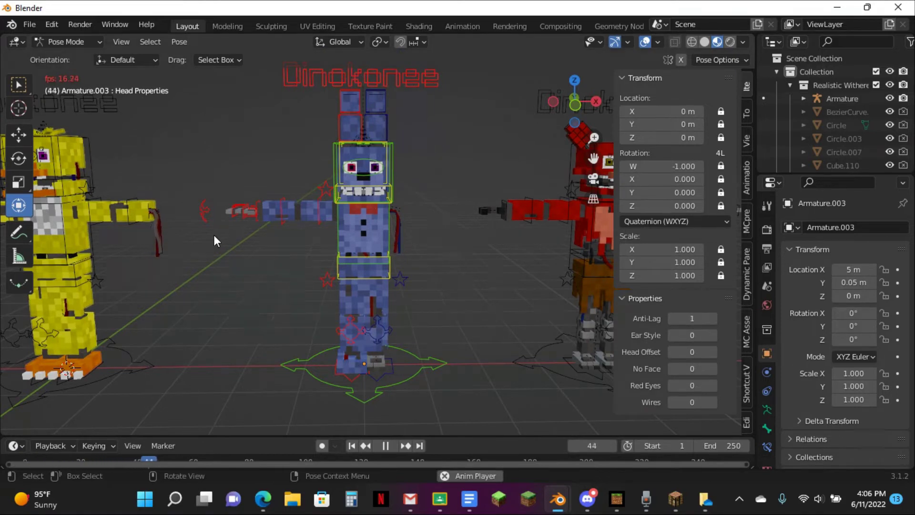
{"action": "key", "text": "space"}
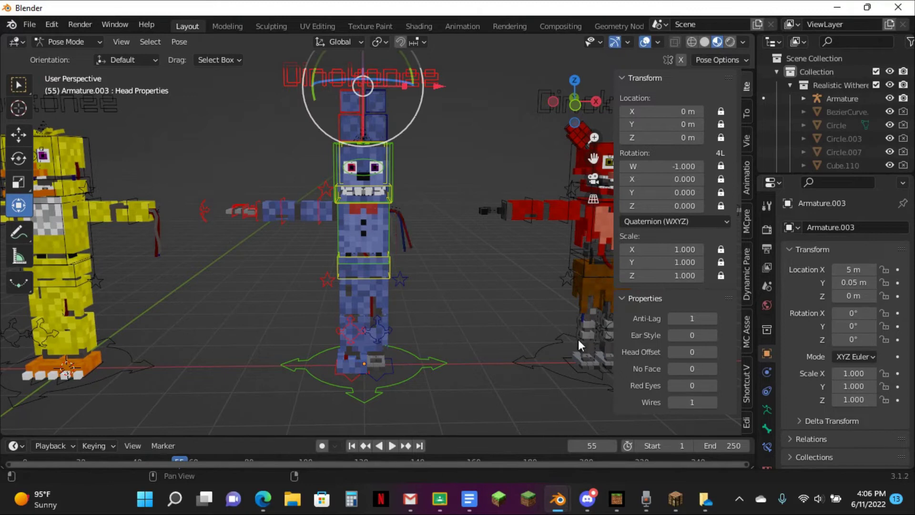
{"action": "key", "text": "space"}
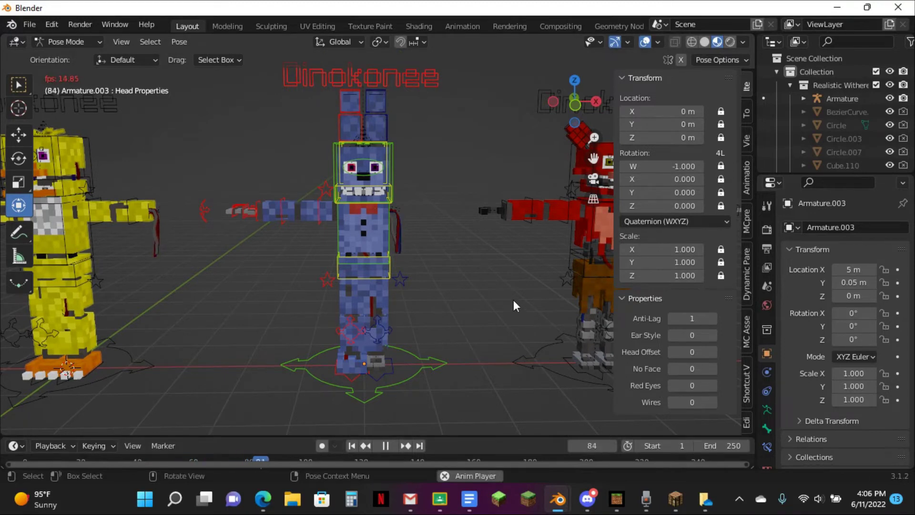
- Rotate the rabbit's lower left ear bone during playback, then stop and return to the first frame
{"action": "scroll", "coordinate": [504, 287], "scroll_direction": "up", "scroll_amount": 2}
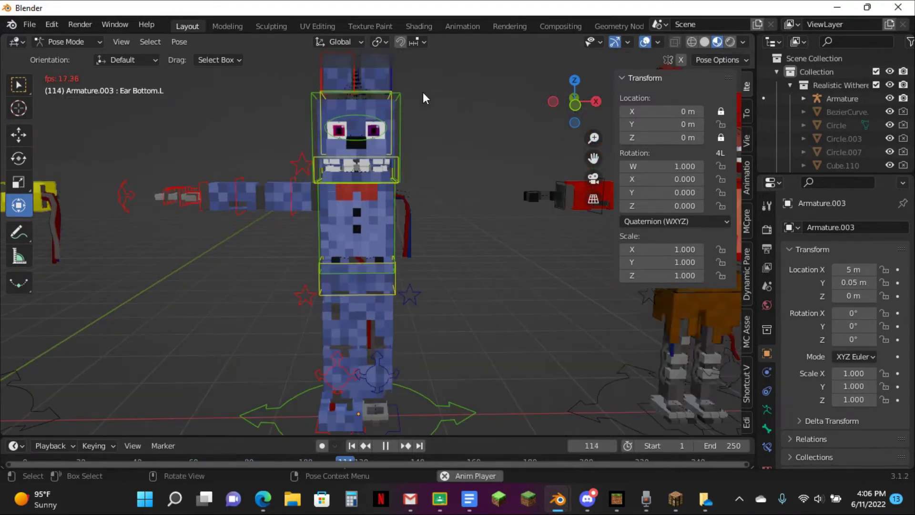
{"action": "scroll", "coordinate": [422, 92], "scroll_direction": "down", "scroll_amount": 3}
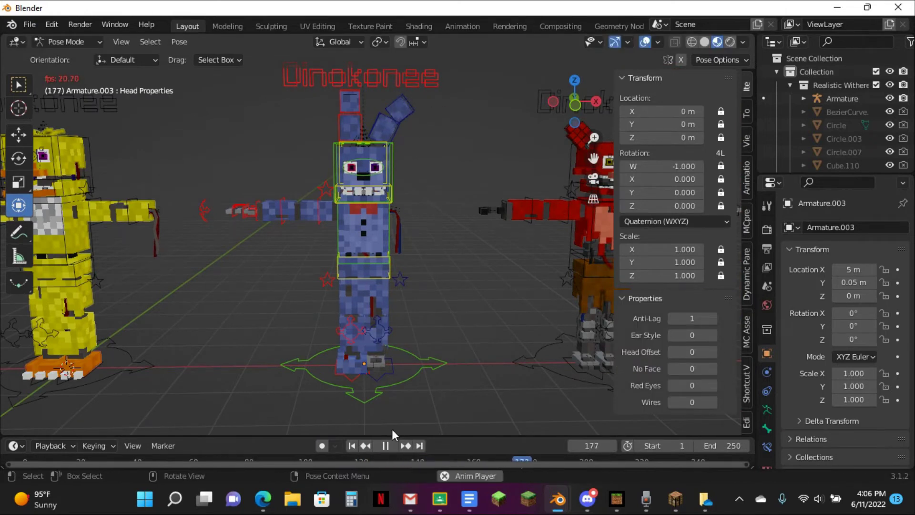
{"action": "key", "text": "space"}
{"action": "left_click", "coordinate": [352, 446]}
- Clear the rotation of the rabbit's lower left ear bone
{"action": "scroll", "coordinate": [476, 244], "scroll_direction": "up", "scroll_amount": 2}
{"action": "left_click_drag", "start_coordinate": [593, 159], "coordinate": [593, 277]}
{"action": "left_click", "coordinate": [408, 187]}
{"action": "key", "text": "alt+r"}
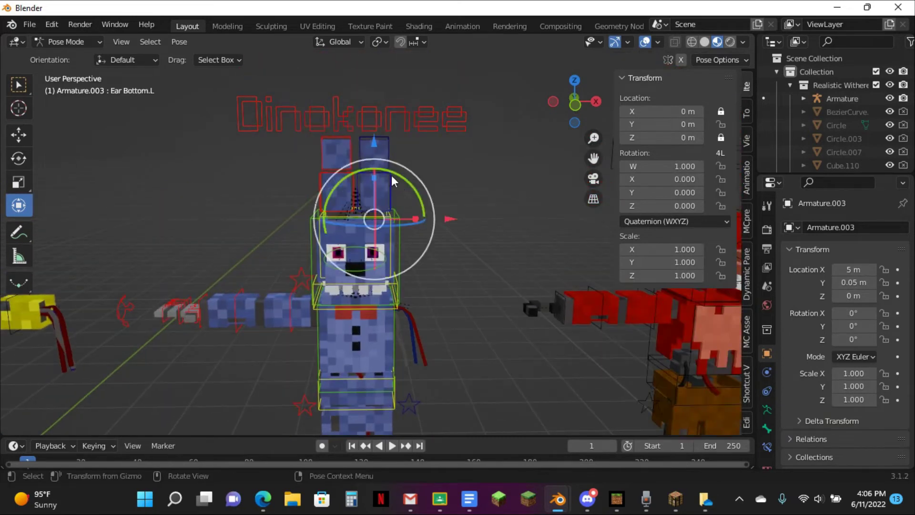
- Try rotating the rabbit's mouth control and clear its rotation
{"action": "left_click", "coordinate": [325, 122]}
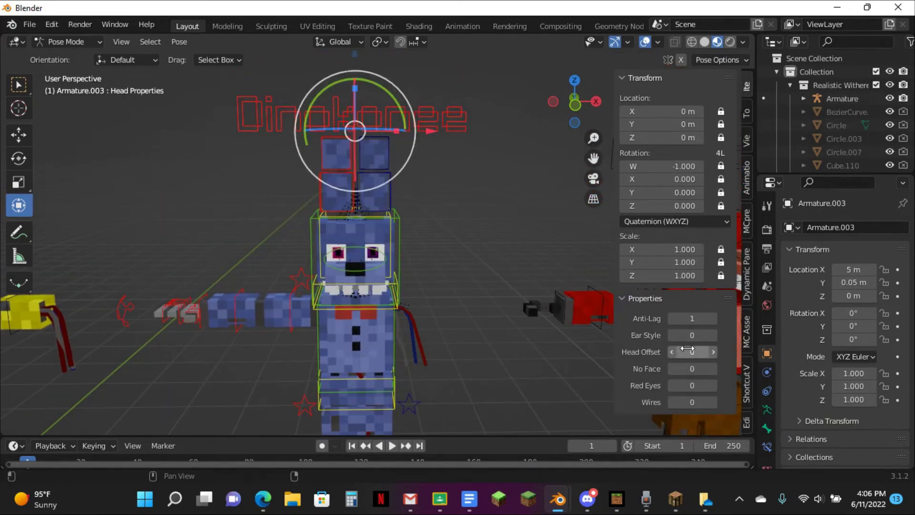
{"action": "scroll", "coordinate": [431, 277], "scroll_direction": "up", "scroll_amount": 3}
{"action": "middle_click_drag", "start_coordinate": [431, 277], "coordinate": [464, 261]}
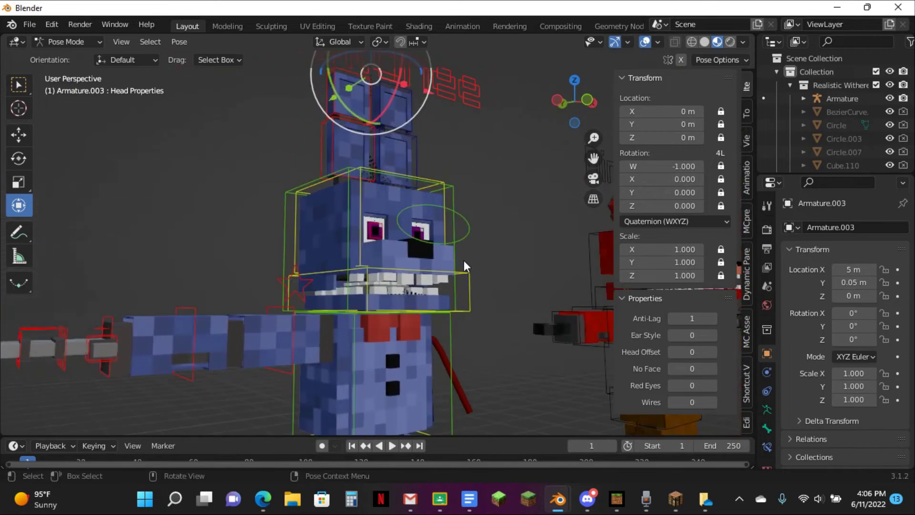
{"action": "left_click", "coordinate": [466, 282]}
{"action": "key", "text": "r"}
{"action": "left_click", "coordinate": [465, 304]}
{"action": "key", "text": "alt+r"}
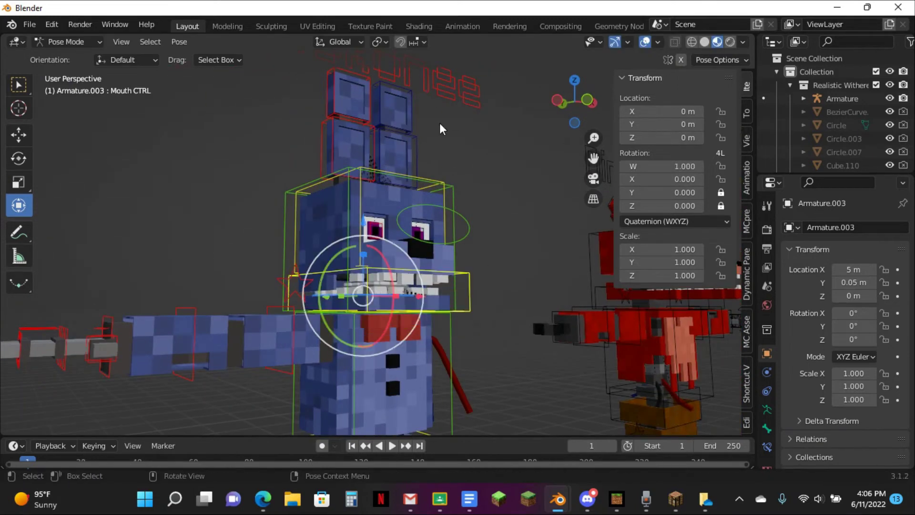
- Select the rabbit's head properties control, set No Face to 1 and examine the exposed head
{"action": "left_click", "coordinate": [439, 89]}
{"action": "left_click", "coordinate": [713, 369]}
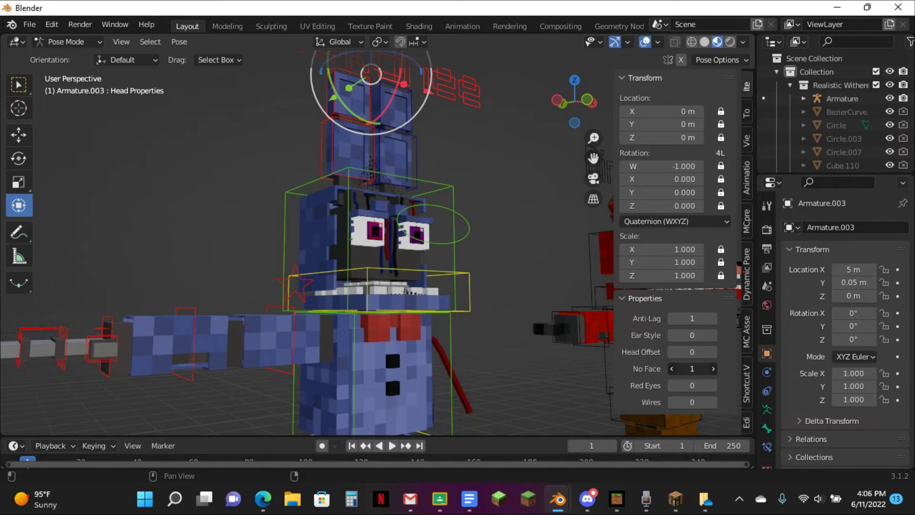
{"action": "scroll", "coordinate": [512, 302], "scroll_direction": "up", "scroll_amount": 6}
{"action": "middle_click_drag", "start_coordinate": [512, 303], "coordinate": [464, 282]}
{"action": "scroll", "coordinate": [454, 279], "scroll_direction": "down", "scroll_amount": 4}
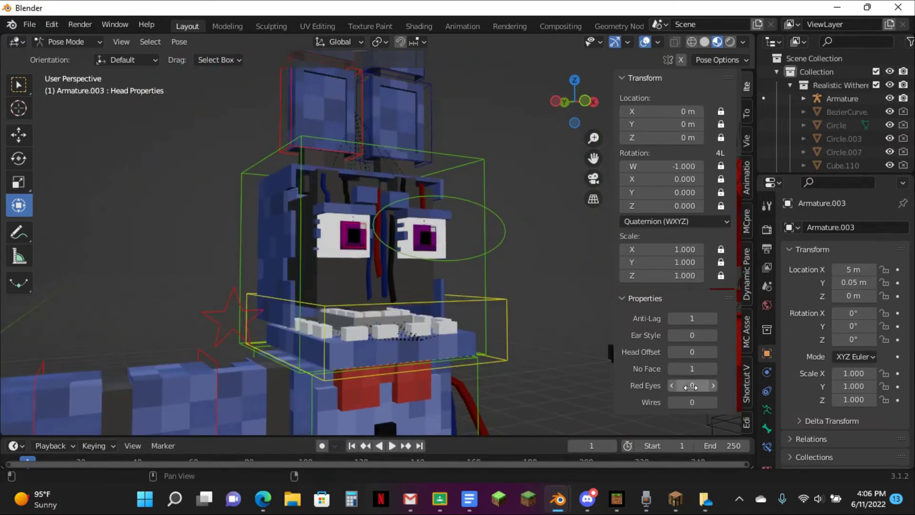
- Set the rabbit's Red Eyes property to 1 and adjust No Face, leaving it at 1
{"action": "left_click_drag", "start_coordinate": [698, 385], "coordinate": [699, 384]}
{"action": "scroll", "coordinate": [430, 229], "scroll_direction": "up", "scroll_amount": 4}
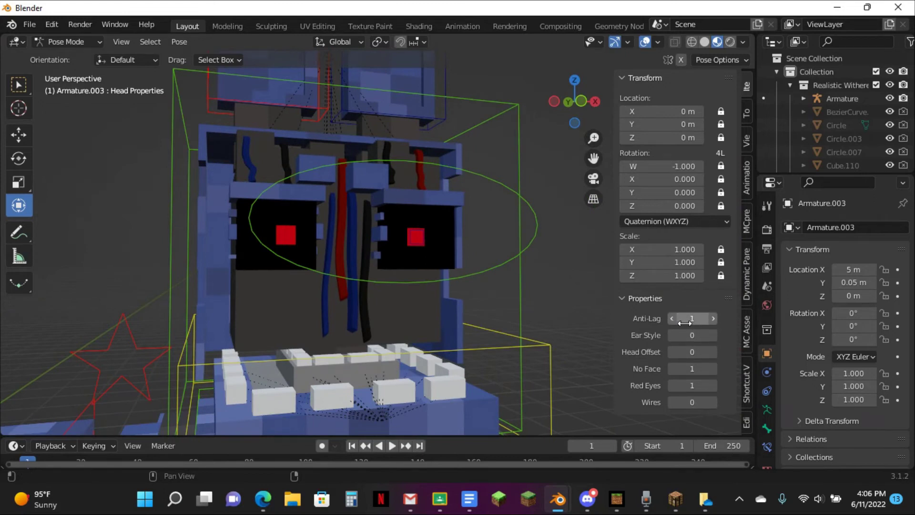
{"action": "mouse_move", "coordinate": [686, 372]}
{"action": "left_mouse_down"}
{"action": "mouse_move", "coordinate": [672, 371]}
{"action": "mouse_move", "coordinate": [700, 370]}
{"action": "left_mouse_up"}
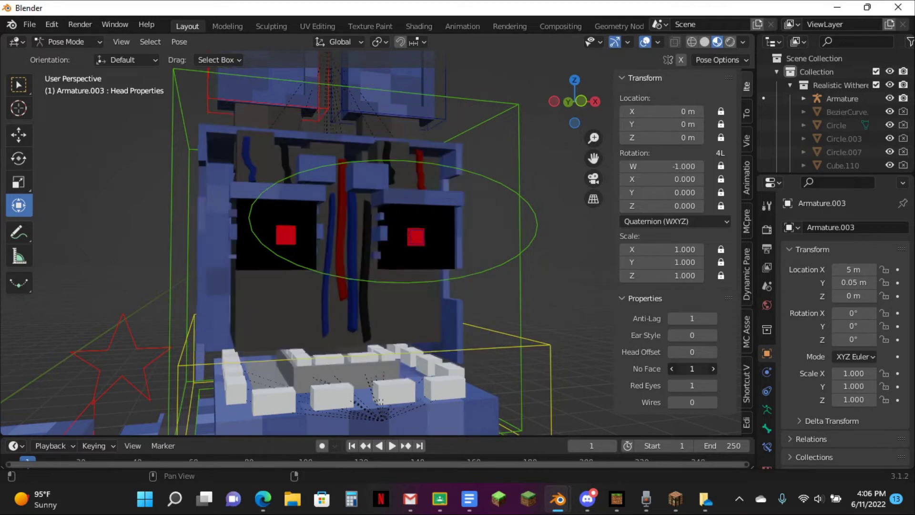
- Switch posing from the blue rabbit to the red fox rig and select the fox's left arm properties control
{"action": "scroll", "coordinate": [444, 292], "scroll_direction": "down", "scroll_amount": 10}
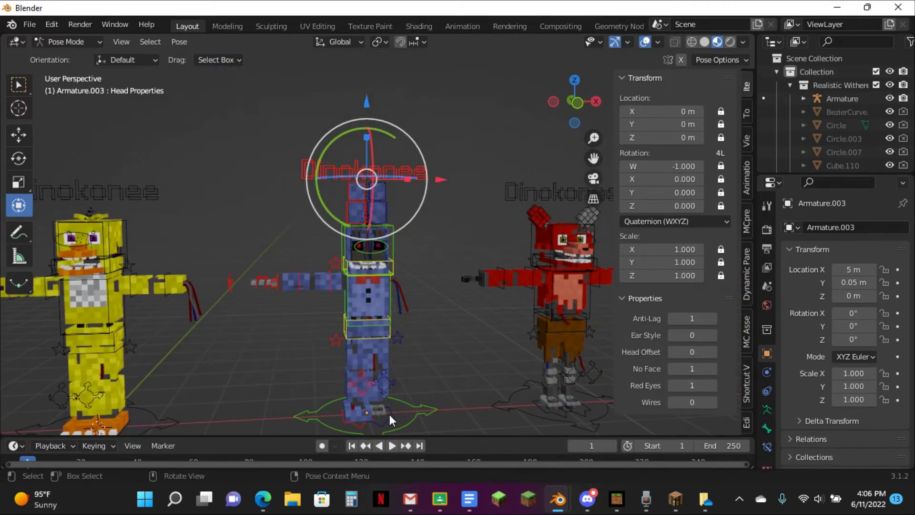
{"action": "left_click", "coordinate": [390, 414]}
{"action": "scroll", "coordinate": [472, 281], "scroll_direction": "up", "scroll_amount": 2}
{"action": "left_click_drag", "start_coordinate": [593, 158], "coordinate": [453, 162]}
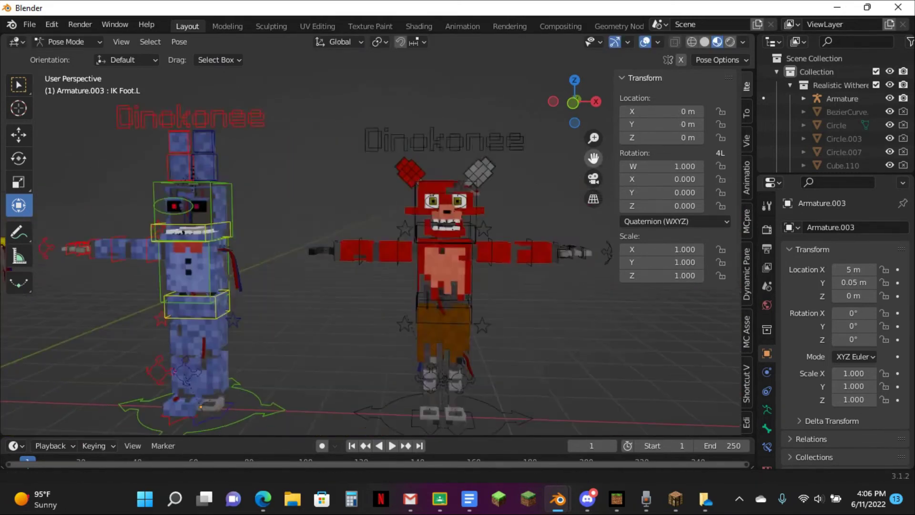
{"action": "scroll", "coordinate": [536, 156], "scroll_direction": "down", "scroll_amount": 6}
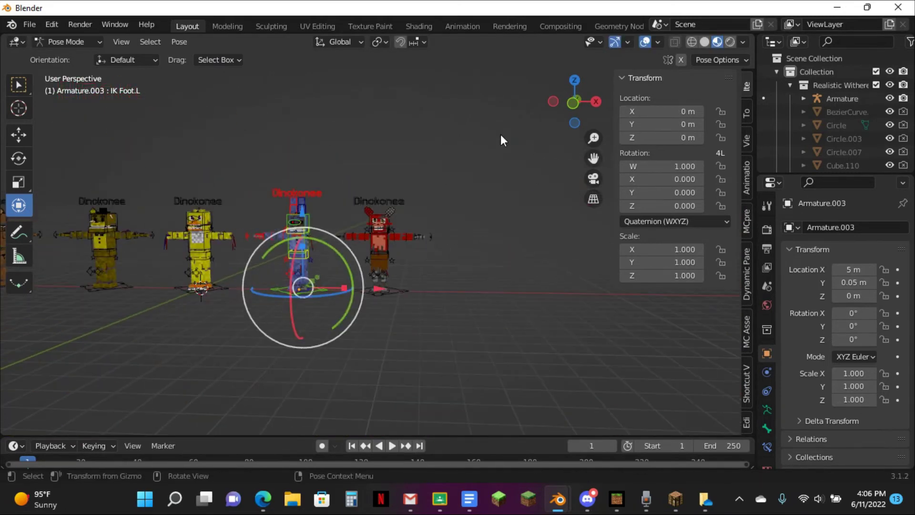
{"action": "scroll", "coordinate": [477, 141], "scroll_direction": "up", "scroll_amount": 6}
{"action": "left_click", "coordinate": [432, 186]}
{"action": "middle_click_drag", "start_coordinate": [431, 188], "coordinate": [431, 196]}
{"action": "key", "text": "ctrl+Tab"}
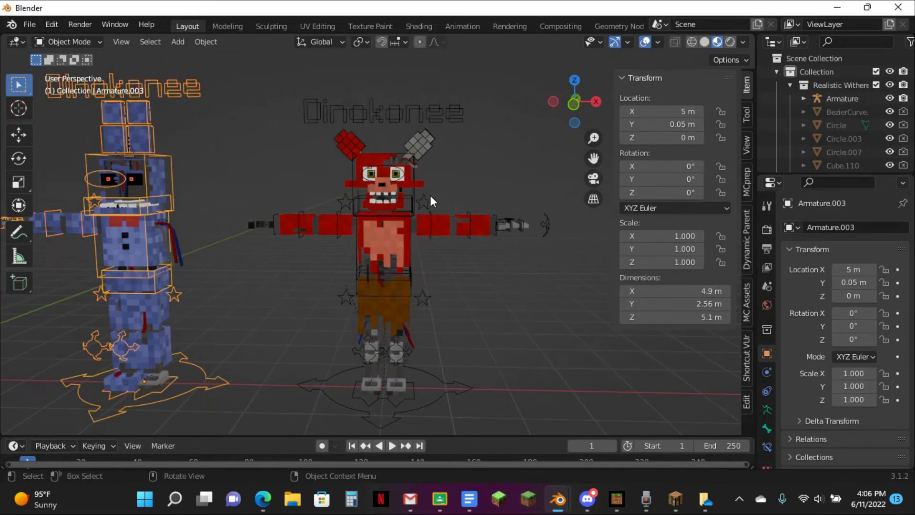
{"action": "left_click", "coordinate": [431, 196]}
{"action": "key", "text": "ctrl+Tab"}
{"action": "left_click", "coordinate": [430, 196]}
{"action": "scroll", "coordinate": [416, 143], "scroll_direction": "up", "scroll_amount": 2}
{"action": "scroll", "coordinate": [419, 82], "scroll_direction": "down", "scroll_amount": 1}
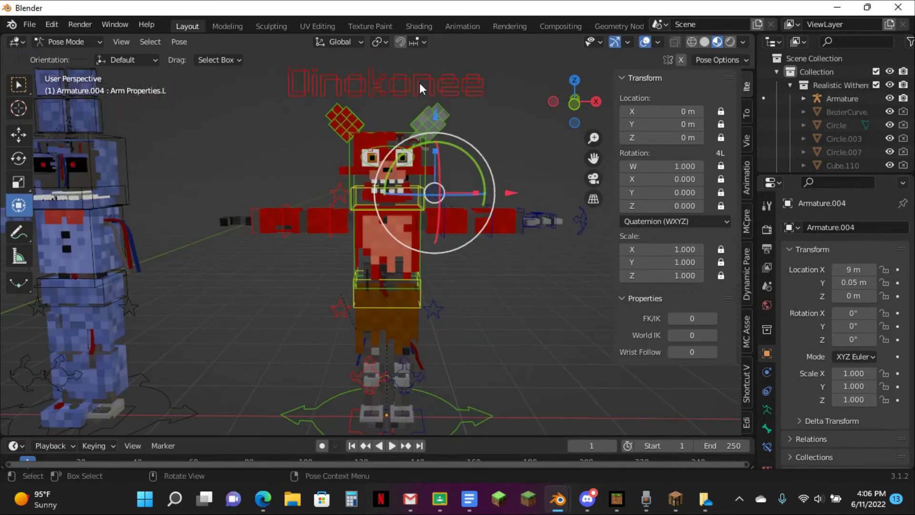
- Select the fox's head properties control and set Eye Patch to 1
{"action": "left_click", "coordinate": [420, 82]}
{"action": "scroll", "coordinate": [415, 95], "scroll_direction": "up", "scroll_amount": 3}
{"action": "middle_click_drag", "start_coordinate": [414, 98], "coordinate": [424, 116]}
{"action": "scroll", "coordinate": [467, 161], "scroll_direction": "down", "scroll_amount": 2}
{"action": "scroll", "coordinate": [525, 149], "scroll_direction": "up", "scroll_amount": 1}
{"action": "middle_click_drag", "start_coordinate": [531, 147], "coordinate": [528, 139]}
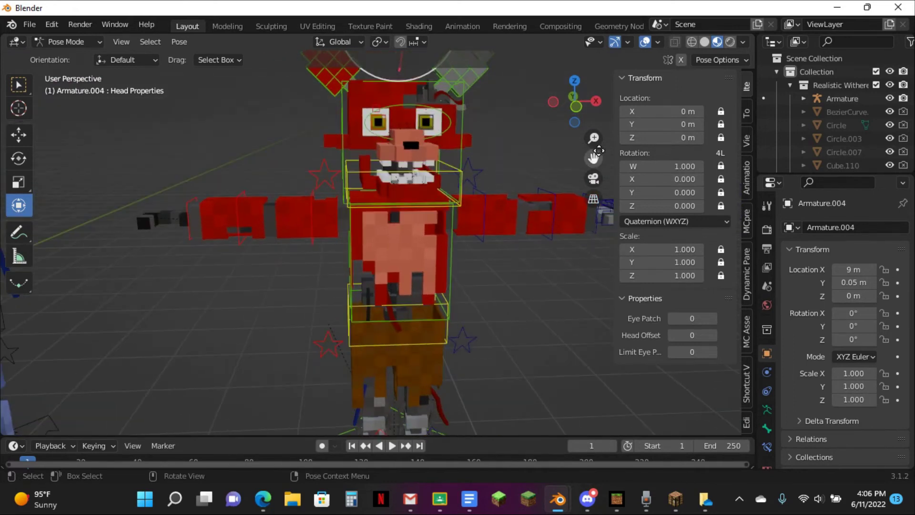
{"action": "left_click_drag", "start_coordinate": [595, 159], "coordinate": [598, 244]}
{"action": "left_click_drag", "start_coordinate": [685, 313], "coordinate": [697, 314]}
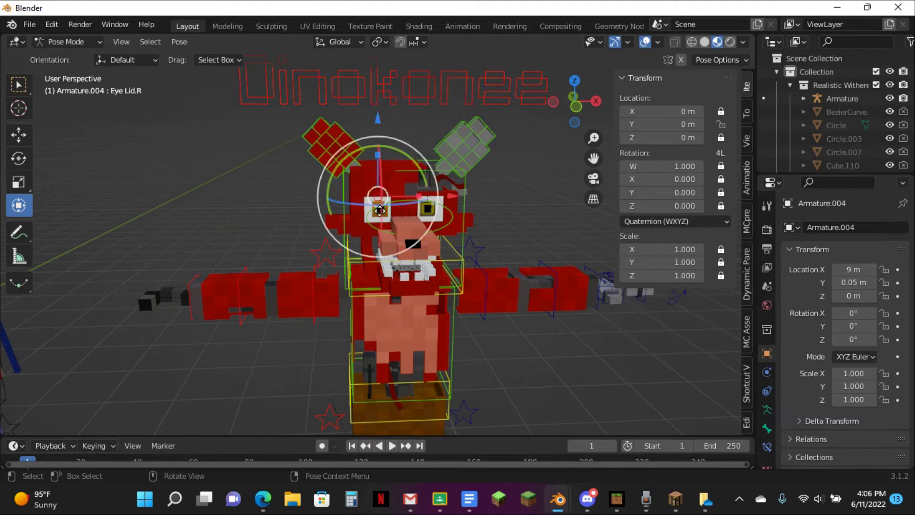
{"action": "left_click", "coordinate": [714, 318]}
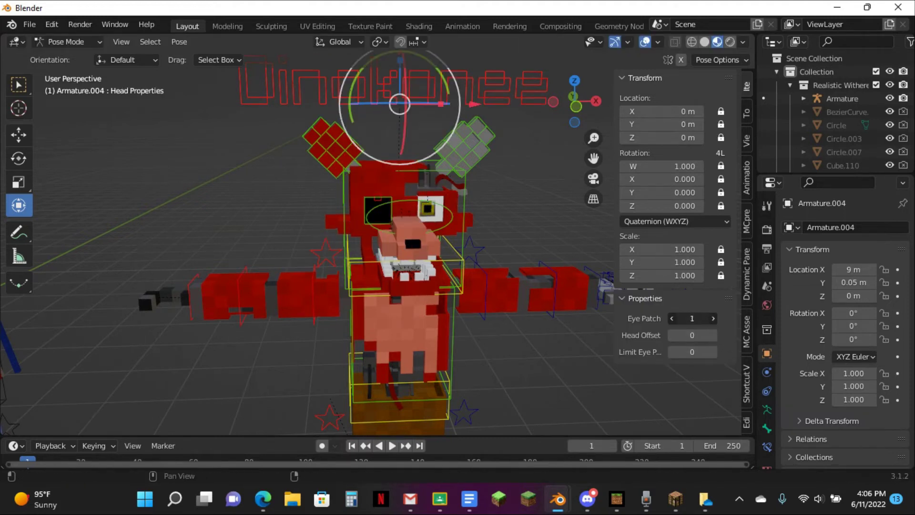
- Try rotating the fox's eye control and eye patch, and clear the eye patch's rotation
{"action": "left_click", "coordinate": [394, 206]}
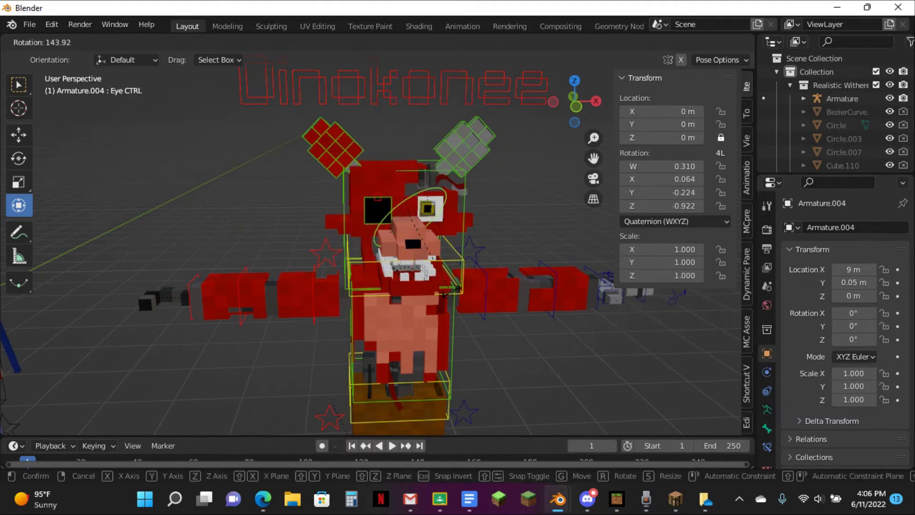
{"action": "left_click", "coordinate": [393, 197]}
{"action": "key", "text": "r"}
{"action": "left_click", "coordinate": [395, 209]}
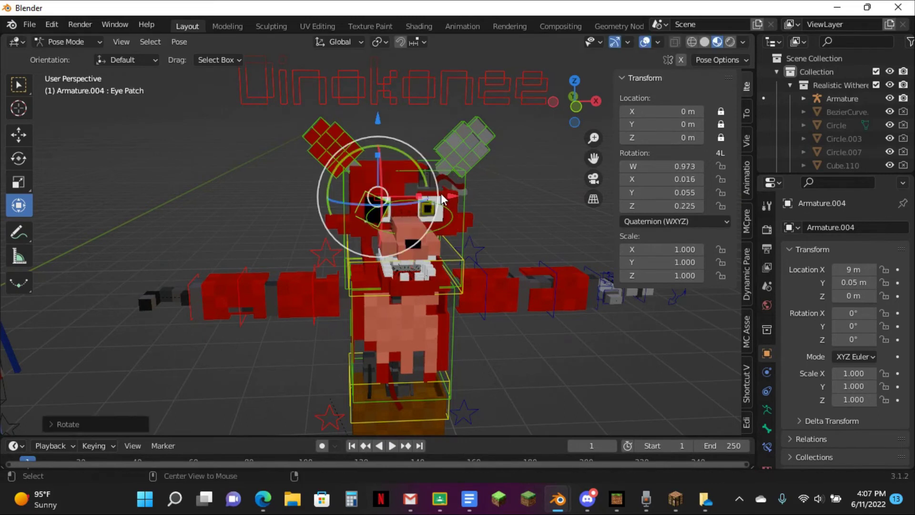
{"action": "key", "text": "alt+r"}
- Set the fox's Limit Eye Patch property to 1, try rotating the eye patch again and clear its rotation
{"action": "left_click", "coordinate": [443, 110]}
{"action": "scroll", "coordinate": [358, 177], "scroll_direction": "up", "scroll_amount": 2}
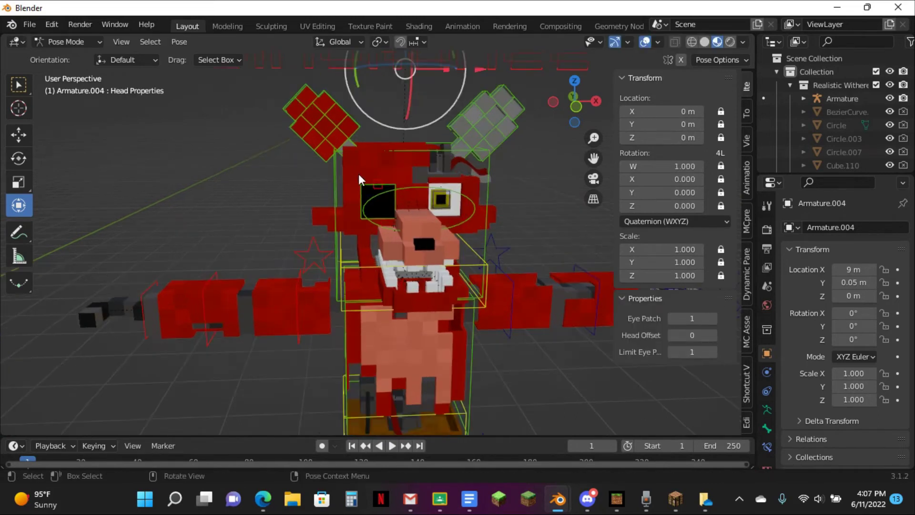
{"action": "left_click", "coordinate": [383, 216]}
{"action": "middle_click_drag", "start_coordinate": [383, 217], "coordinate": [456, 212]}
{"action": "key", "text": "r"}
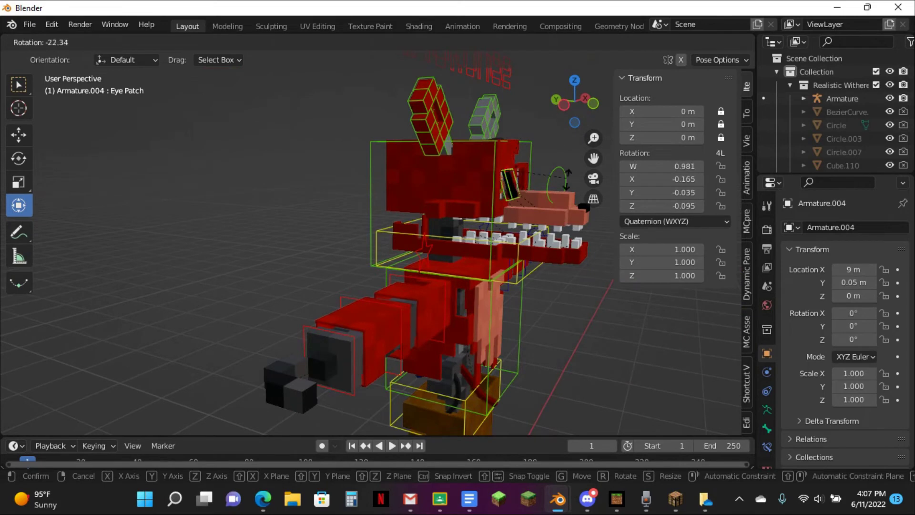
{"action": "left_click", "coordinate": [485, 149]}
{"action": "key", "text": "alt+r"}
- Set the fox's Limit Eye Patch and Eye Patch properties to 0
{"action": "left_click", "coordinate": [513, 89]}
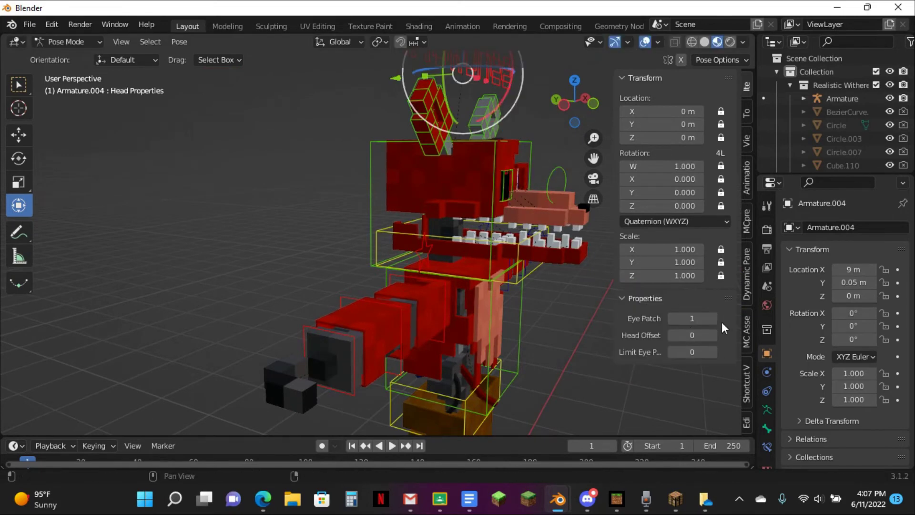
{"action": "middle_click_drag", "start_coordinate": [494, 336], "coordinate": [325, 293]}
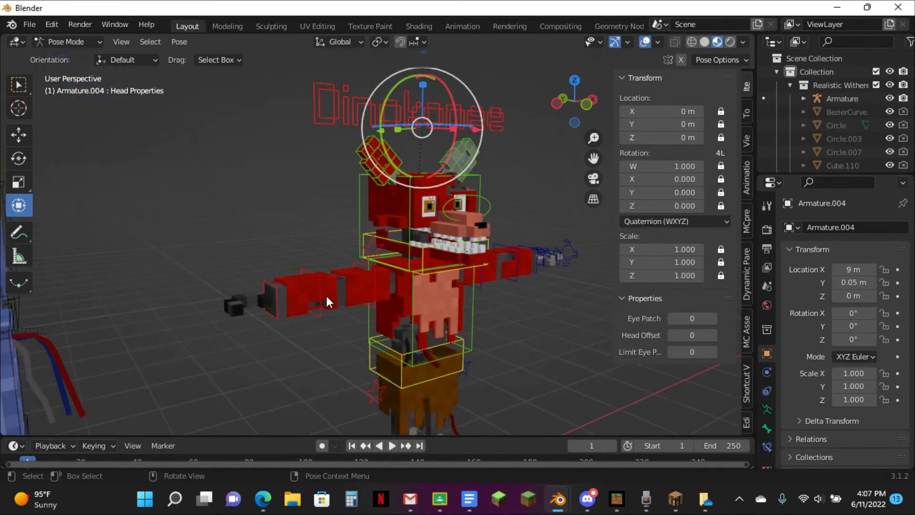
- Rotate the fox's right upper arm down and bend its right forearm up at the elbow
{"action": "left_click", "coordinate": [378, 294]}
{"action": "key", "text": "r"}
{"action": "left_click", "coordinate": [414, 371]}
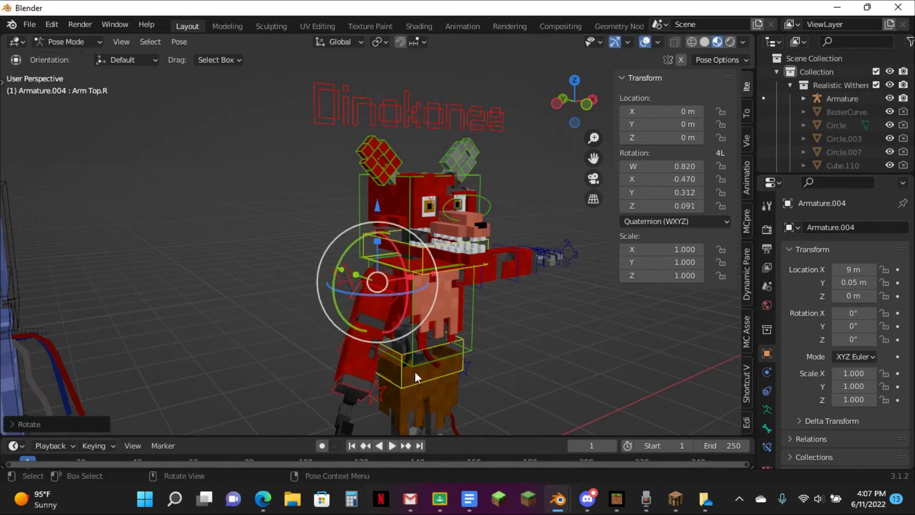
{"action": "left_click", "coordinate": [369, 347]}
{"action": "middle_click_drag", "start_coordinate": [339, 340], "coordinate": [240, 323]}
{"action": "key", "text": "r"}
{"action": "left_click", "coordinate": [244, 294]}
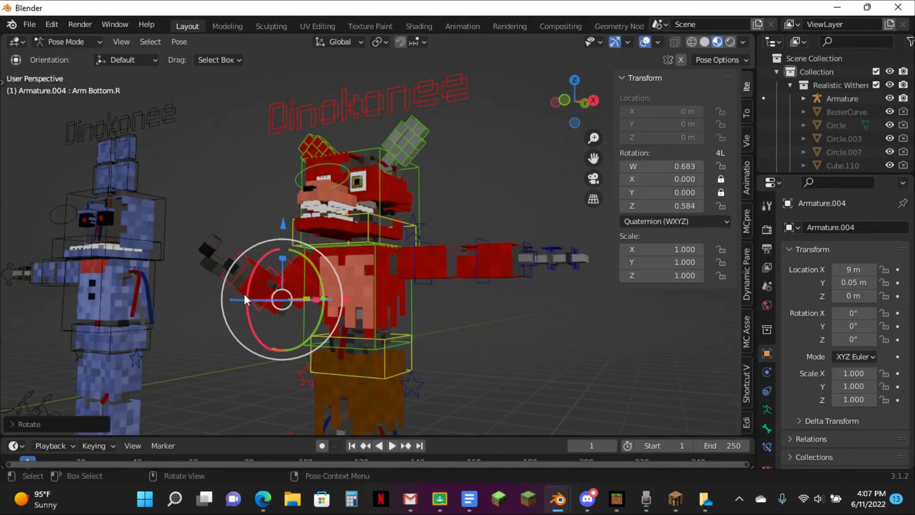
- Try rotating the fox's right wrist with the hook unlimited and undo the rotation
{"action": "left_click", "coordinate": [231, 275]}
{"action": "key", "text": "r"}
{"action": "left_click", "coordinate": [236, 251]}
{"action": "middle_click_drag", "start_coordinate": [236, 251], "coordinate": [298, 256]}
{"action": "key", "text": "ctrl+z"}
- Select the fox's right arm properties control and set Limit Hook to 1
{"action": "left_click", "coordinate": [298, 256]}
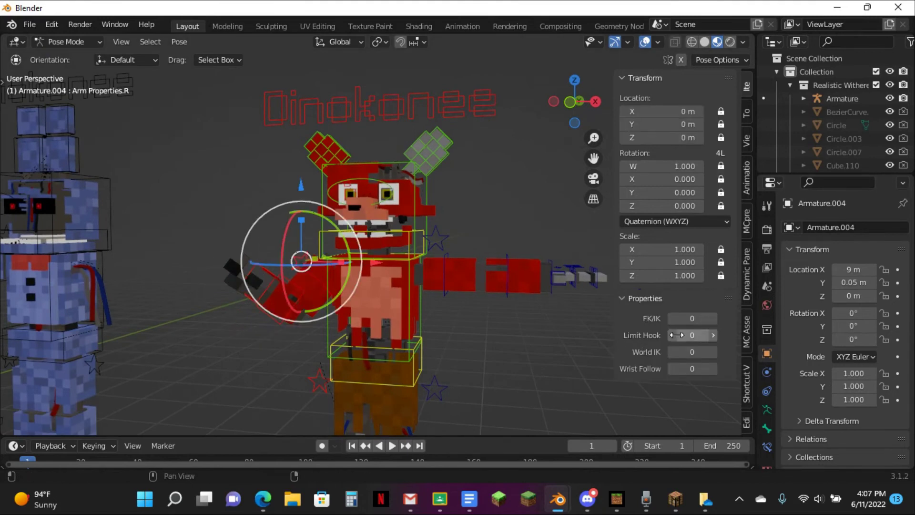
{"action": "left_click_drag", "start_coordinate": [692, 335], "coordinate": [713, 335]}
{"action": "scroll", "coordinate": [251, 280], "scroll_direction": "up", "scroll_amount": 1}
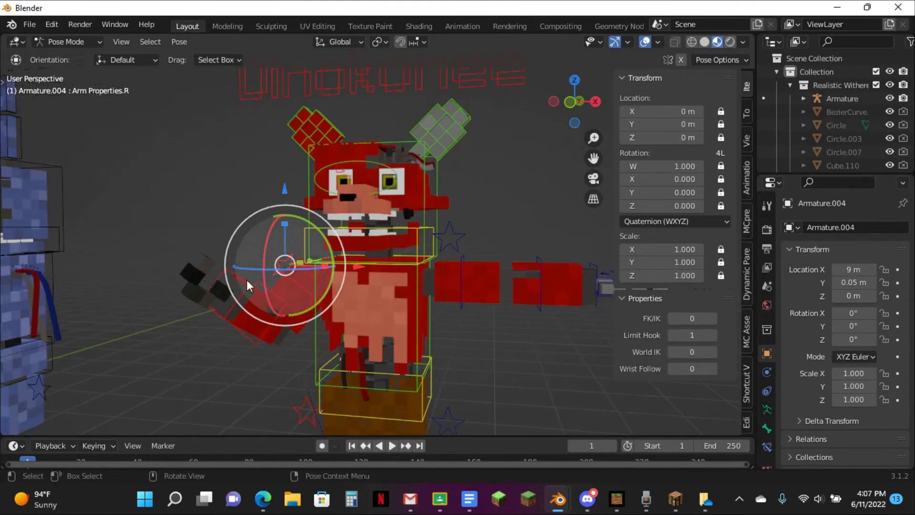
- Try rotating the fox's right wrist with the hook limit enabled and undo the rotation
{"action": "left_click", "coordinate": [247, 280]}
{"action": "key", "text": "r"}
{"action": "left_click", "coordinate": [279, 208]}
{"action": "key", "text": "ctrl+z"}
- Return the timeline to frame 1 and set the fox's right arm Wrist Follow property to 1
{"action": "key", "text": "space"}
{"action": "left_click", "coordinate": [287, 260]}
{"action": "key", "text": "space"}
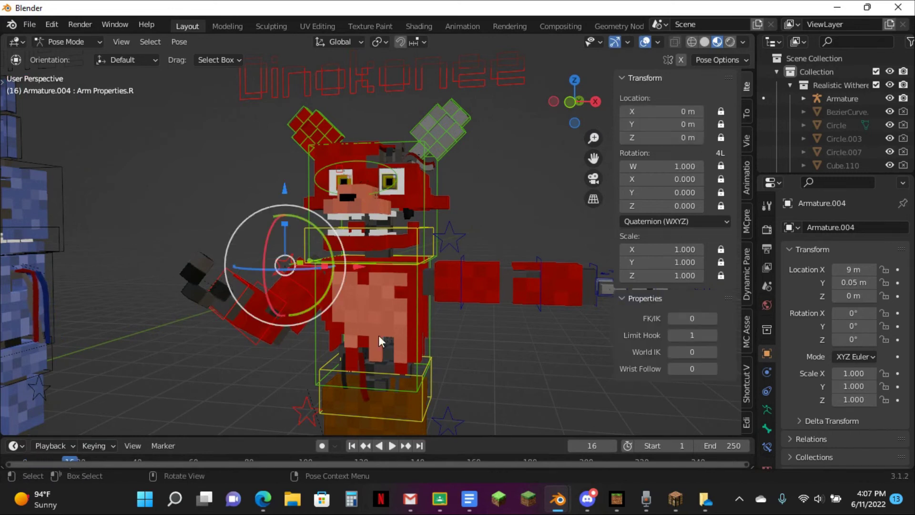
{"action": "left_click", "coordinate": [352, 446]}
{"action": "left_click", "coordinate": [713, 369]}
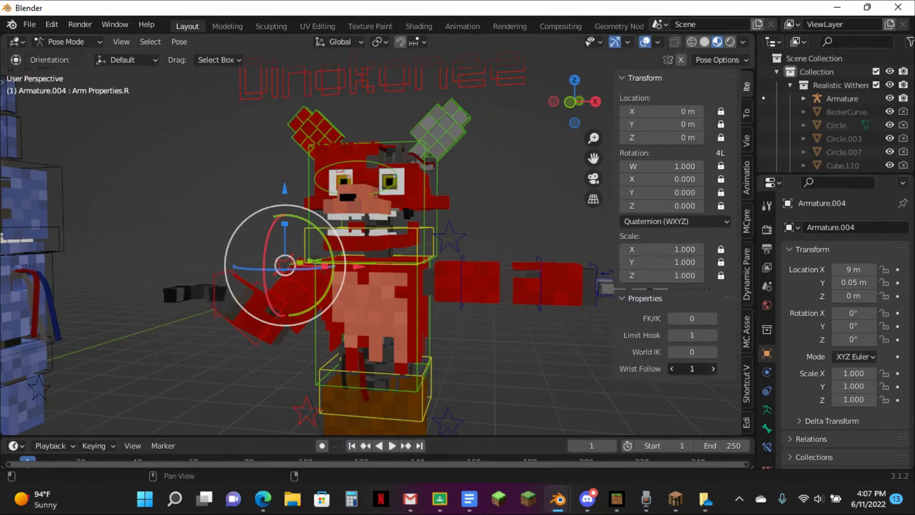
- Try rotating the fox's right wrist and examine the constraints on that bone
{"action": "left_click", "coordinate": [216, 290]}
{"action": "key", "text": "r"}
{"action": "key", "text": "Escape"}
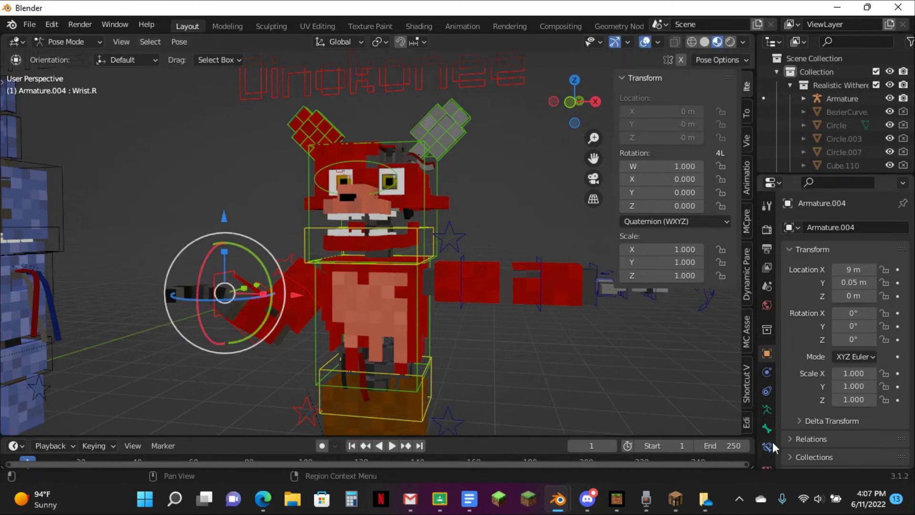
{"action": "left_click", "coordinate": [771, 446]}
{"action": "left_click_drag", "start_coordinate": [901, 268], "coordinate": [897, 289]}
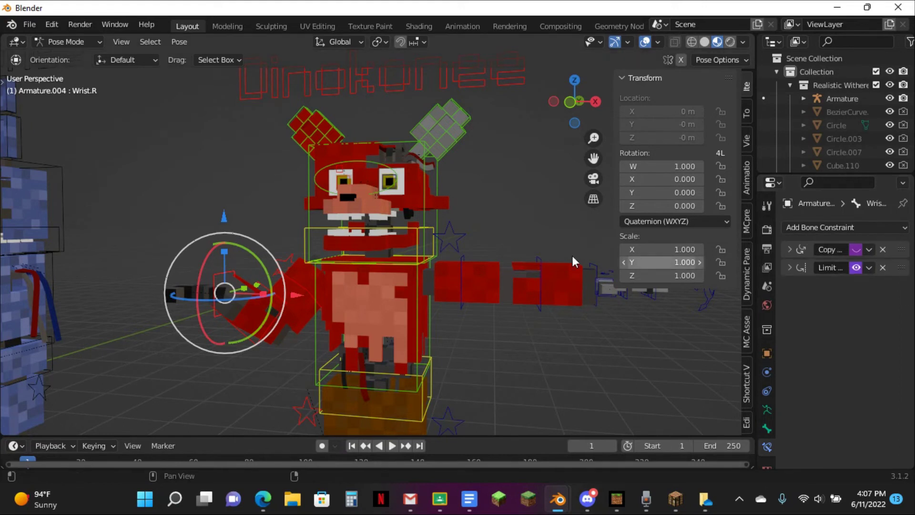
- For the fox's right arm, set Limit Hook and Wrist Follow to 0, and World IK and FK/IK to 1
{"action": "middle_click_drag", "start_coordinate": [255, 242], "coordinate": [339, 303]}
{"action": "left_click", "coordinate": [339, 303]}
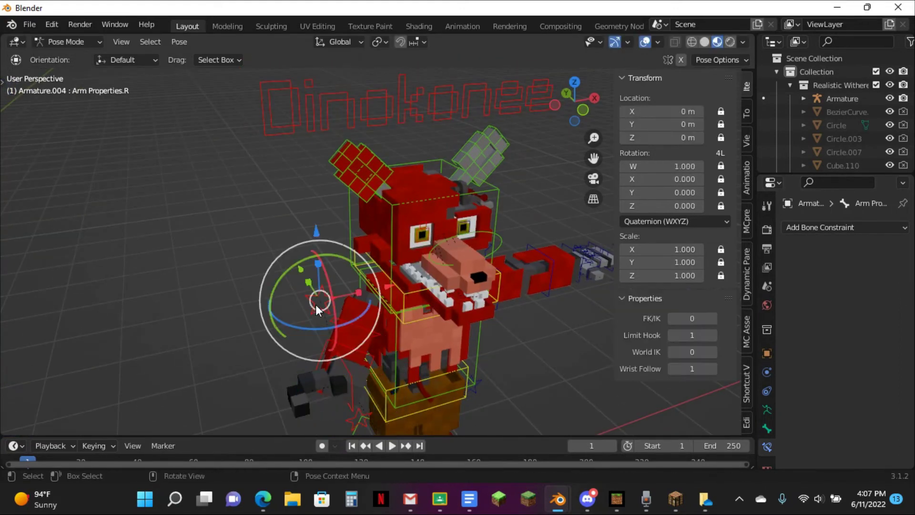
{"action": "left_click_drag", "start_coordinate": [700, 370], "coordinate": [711, 352]}
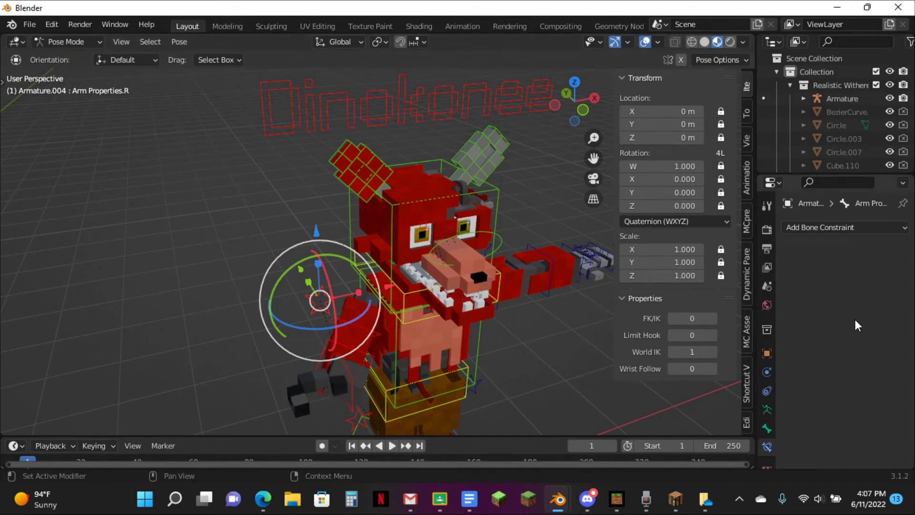
{"action": "left_click_drag", "start_coordinate": [693, 319], "coordinate": [710, 319]}
- Try moving the fox's right arm IK control and cancel the move
{"action": "left_click", "coordinate": [242, 359]}
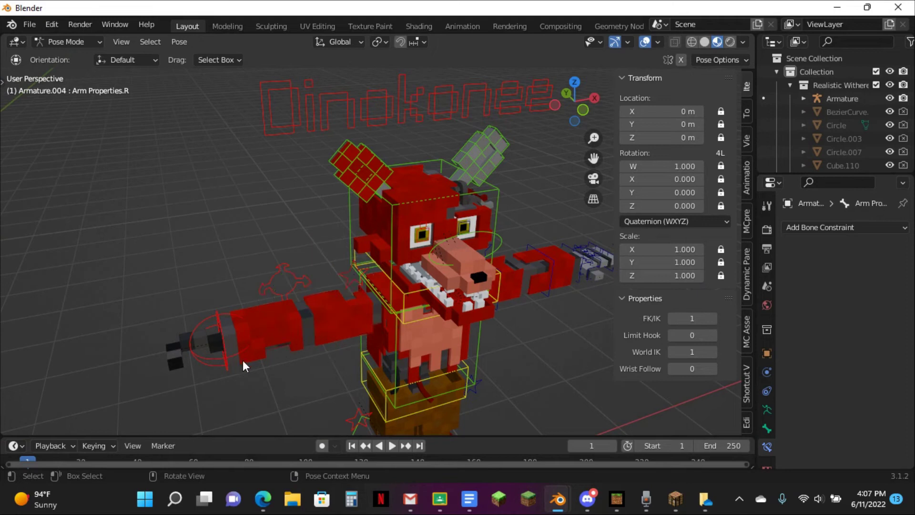
{"action": "left_click", "coordinate": [226, 356]}
{"action": "left_click", "coordinate": [356, 321]}
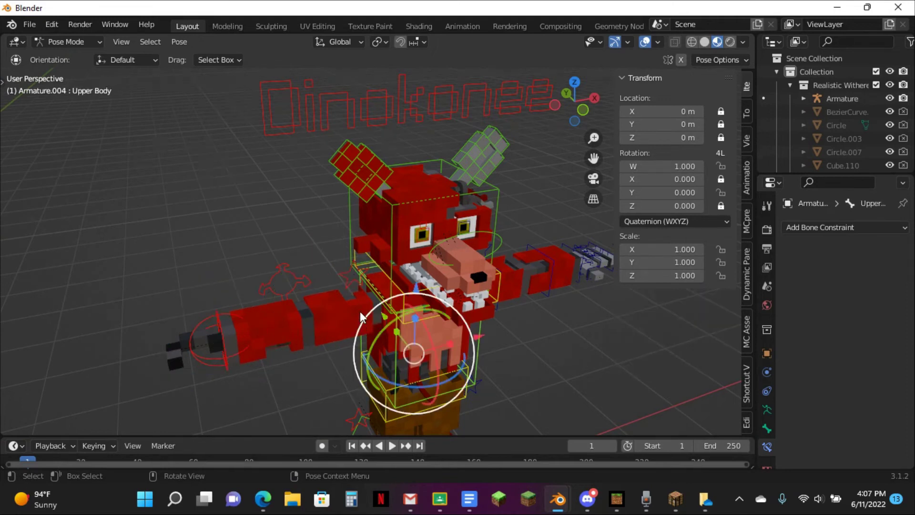
{"action": "middle_click_drag", "start_coordinate": [359, 310], "coordinate": [312, 267]}
{"action": "left_click", "coordinate": [333, 291]}
{"action": "left_click", "coordinate": [196, 299]}
{"action": "key", "text": "g"}
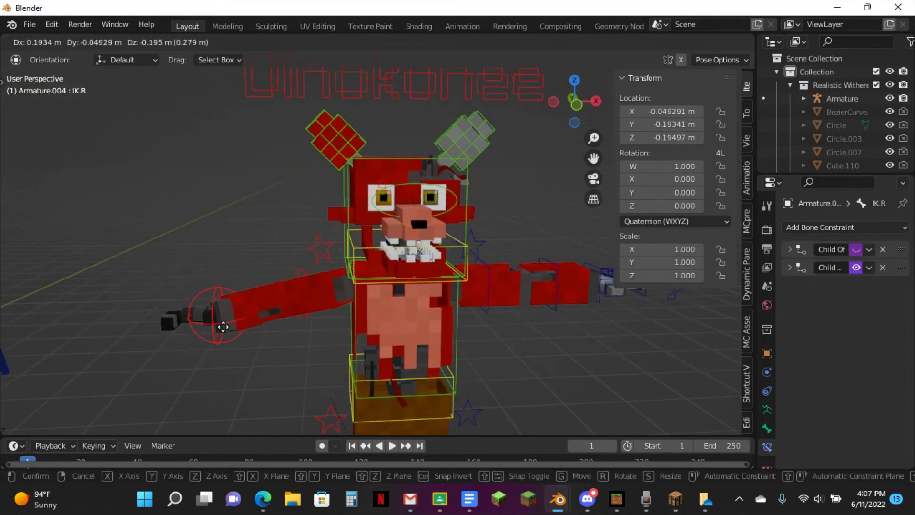
{"action": "right_click", "coordinate": [219, 342]}
- Switch posing from the red fox to the brown bear rig
{"action": "scroll", "coordinate": [245, 320], "scroll_direction": "down", "scroll_amount": 4}
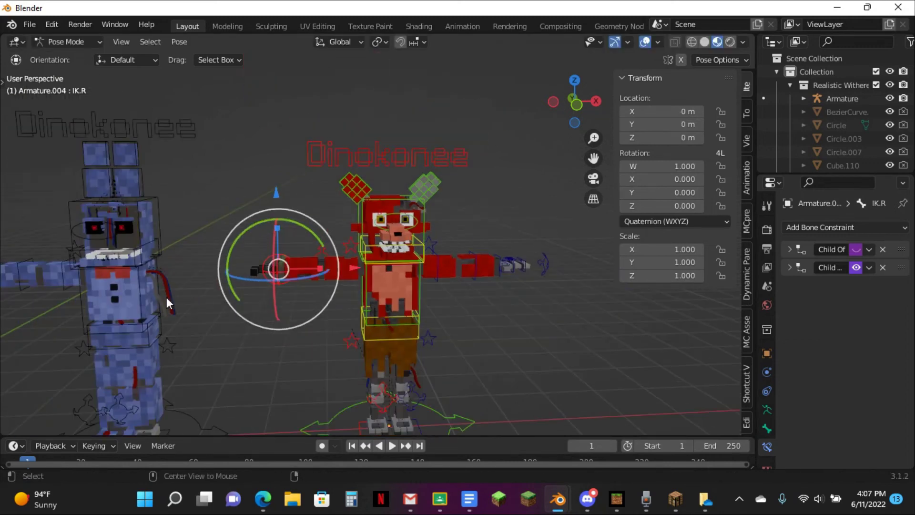
{"action": "left_click_drag", "start_coordinate": [593, 157], "coordinate": [905, 157]}
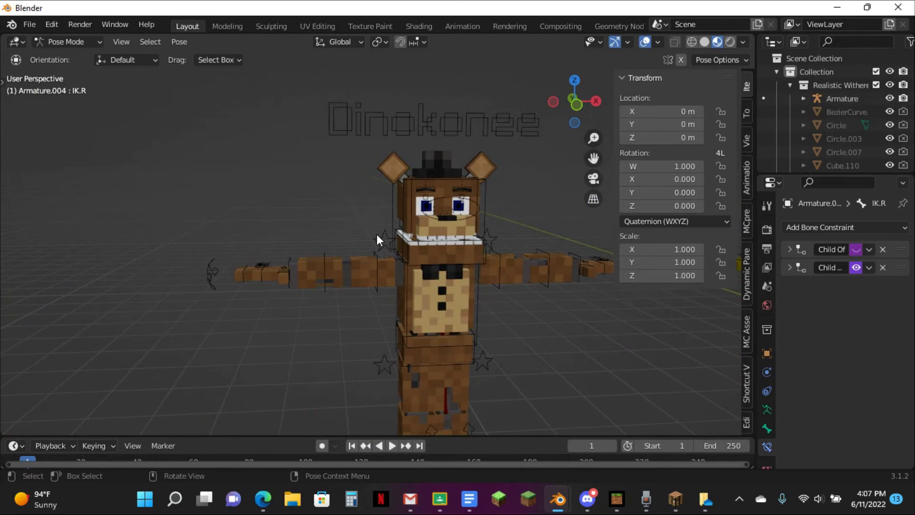
{"action": "key", "text": "ctrl+Tab"}
{"action": "left_click", "coordinate": [377, 234]}
{"action": "key", "text": "ctrl+Tab"}
- Set FK/IK to 1 on the brown bear's right and left arm properties controls
{"action": "left_click", "coordinate": [378, 233]}
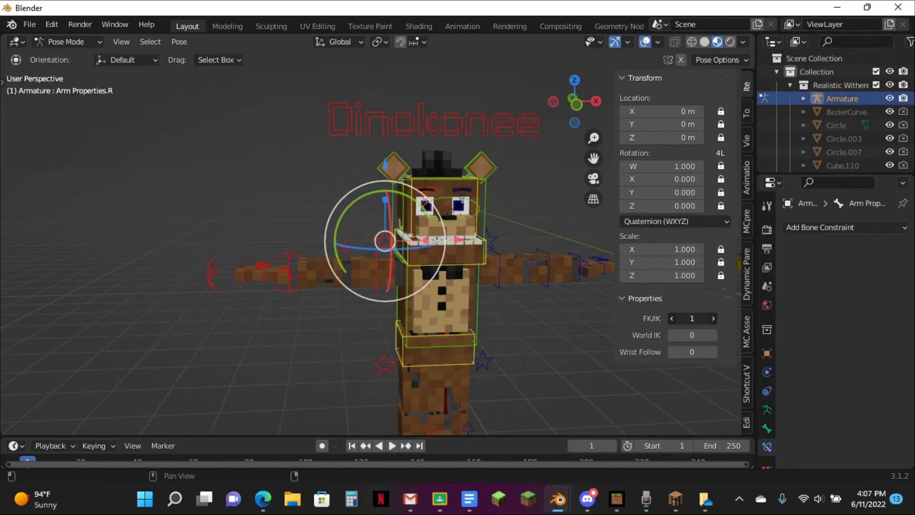
{"action": "left_click_drag", "start_coordinate": [594, 160], "coordinate": [394, 220]}
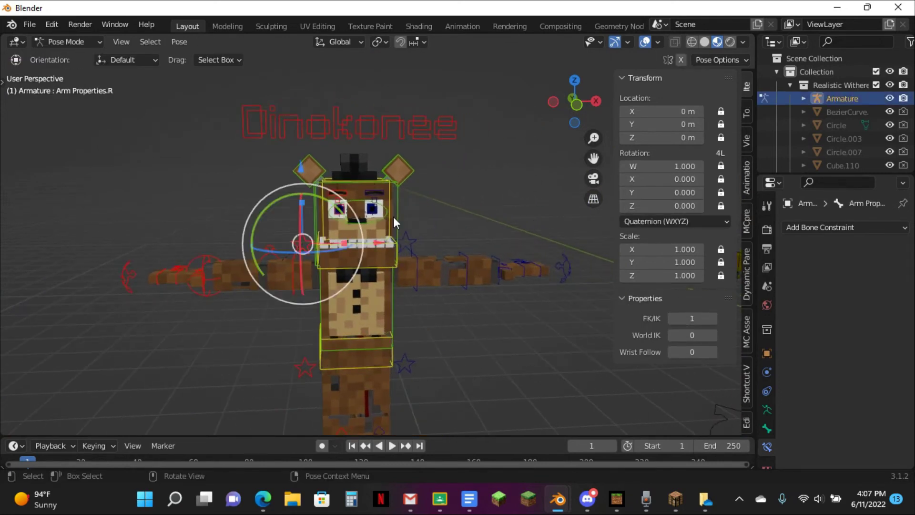
{"action": "left_click", "coordinate": [413, 245]}
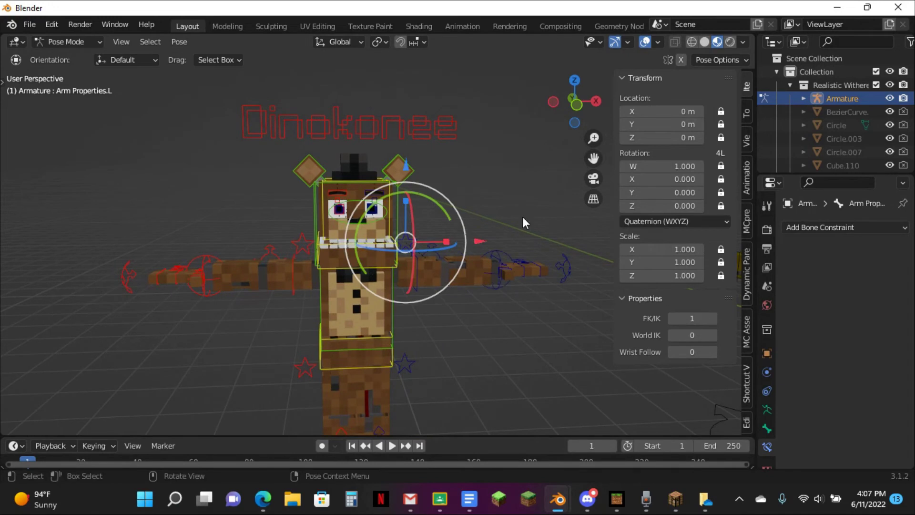
- Switch posing to the golden bear rig and select its right arm properties control
{"action": "middle_click_drag", "start_coordinate": [522, 216], "coordinate": [518, 216]}
{"action": "left_click_drag", "start_coordinate": [594, 158], "coordinate": [110, 138]}
{"action": "key", "text": "ctrl+Tab"}
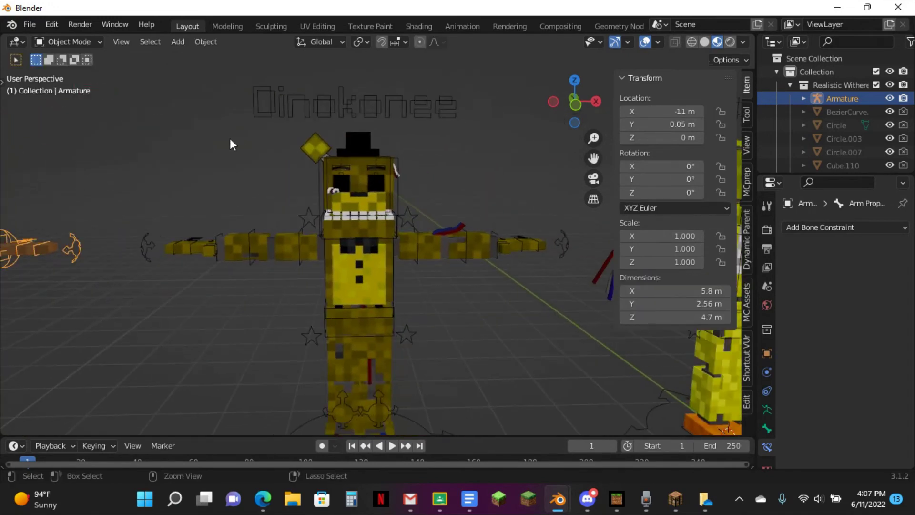
{"action": "left_click", "coordinate": [300, 110]}
{"action": "key", "text": "ctrl+Tab"}
{"action": "left_click", "coordinate": [307, 215]}
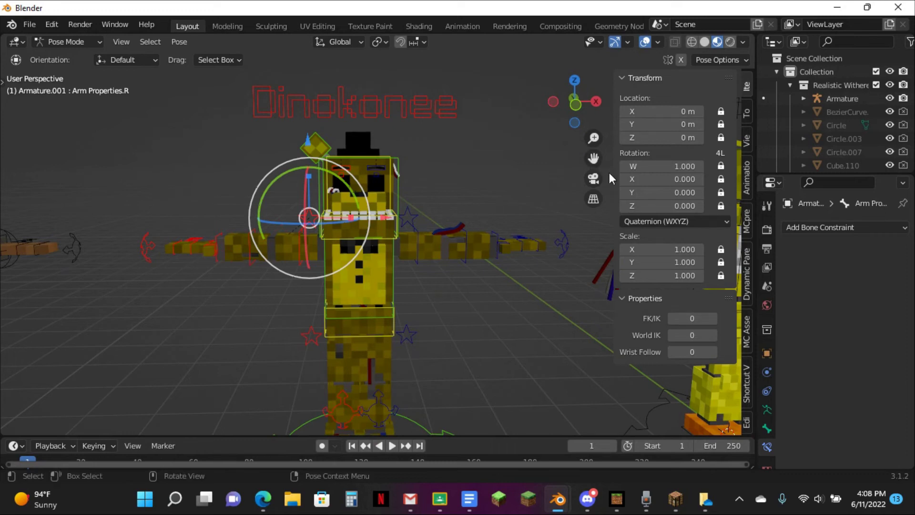
- Switch posing from the golden bear rig to the red fox rig
{"action": "left_click_drag", "start_coordinate": [594, 158], "coordinate": [527, 160]}
{"action": "scroll", "coordinate": [390, 190], "scroll_direction": "up", "scroll_amount": 2}
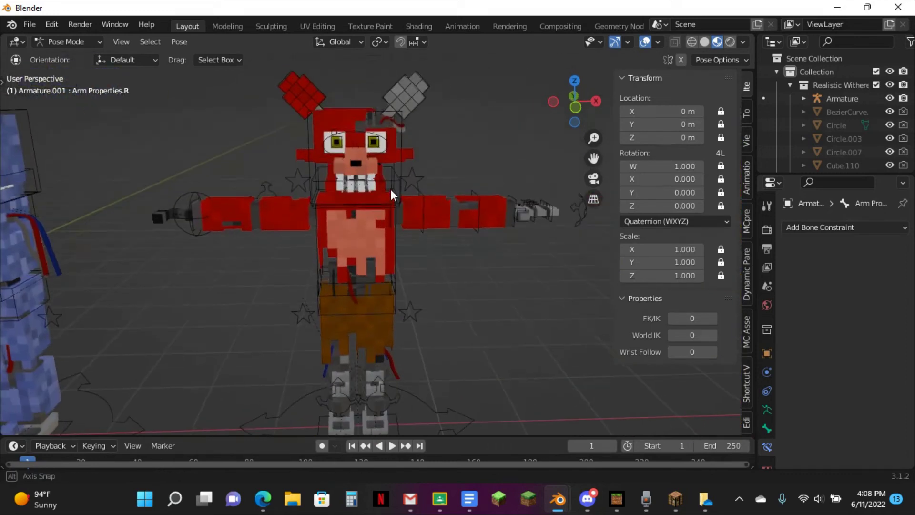
{"action": "key", "text": "ctrl+Tab"}
{"action": "left_click", "coordinate": [208, 206]}
{"action": "key", "text": "ctrl+Tab"}
- Try moving the fox's right arm IK control and undo the move
{"action": "key", "text": "g"}
{"action": "left_click", "coordinate": [242, 253]}
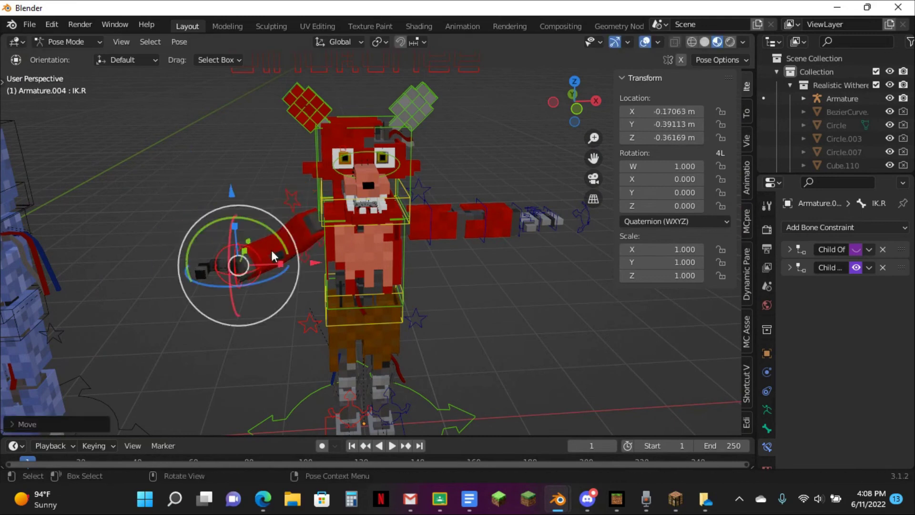
{"action": "key", "text": "ctrl+z"}
- Check the fox's left arm properties control and try rotating the left upper arm bone, cancelling the rotation
{"action": "left_click", "coordinate": [417, 193]}
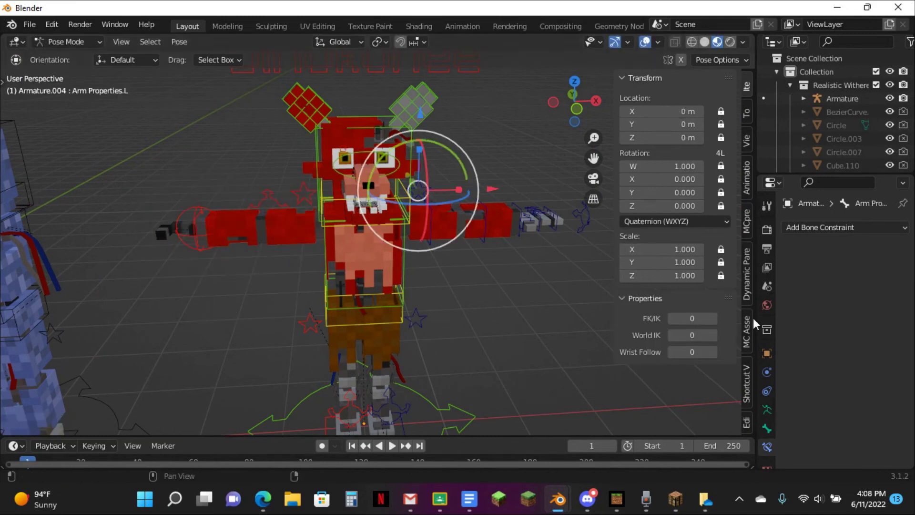
{"action": "left_click", "coordinate": [431, 242]}
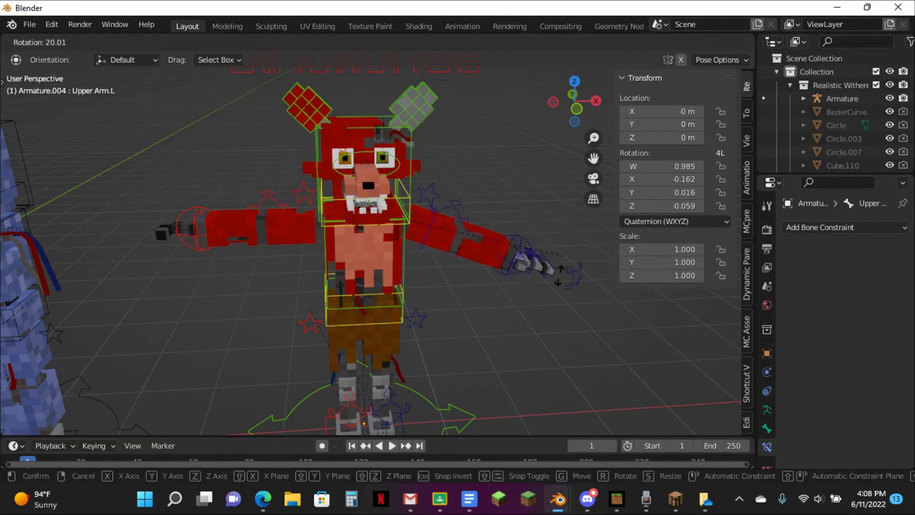
{"action": "middle_click_drag", "start_coordinate": [502, 230], "coordinate": [449, 241]}
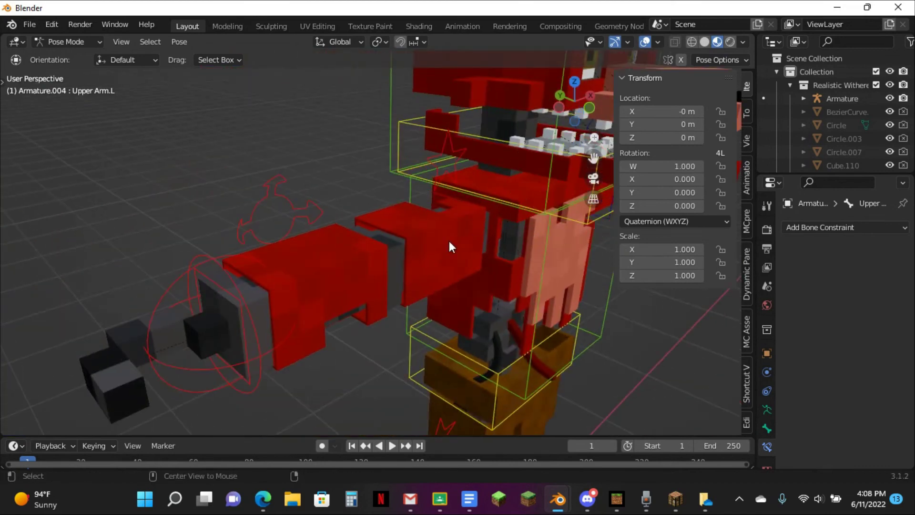
- Reveal the fox rig's hidden bones and reselect the left upper arm bone
{"action": "key", "text": "alt+h"}
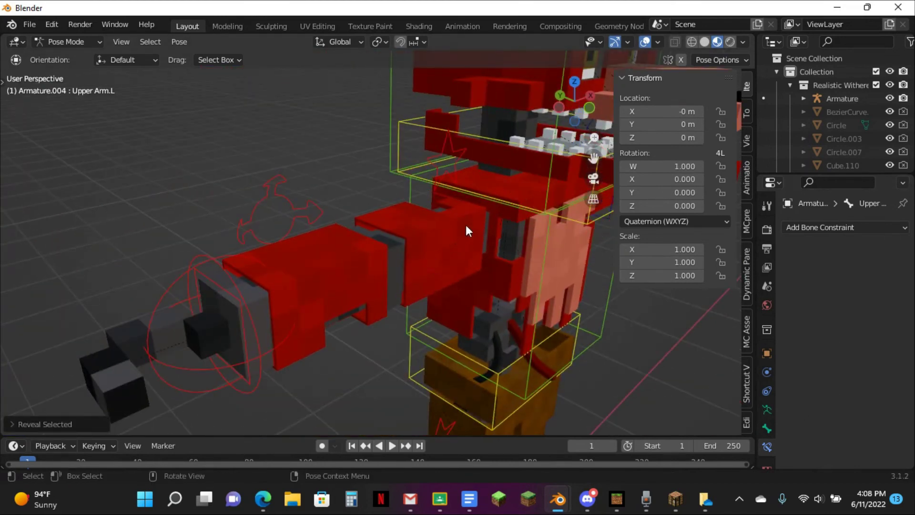
{"action": "scroll", "coordinate": [466, 225], "scroll_direction": "down", "scroll_amount": 5}
{"action": "middle_click_drag", "start_coordinate": [466, 226], "coordinate": [414, 210]}
{"action": "scroll", "coordinate": [440, 225], "scroll_direction": "up", "scroll_amount": 2}
{"action": "left_click", "coordinate": [445, 229]}
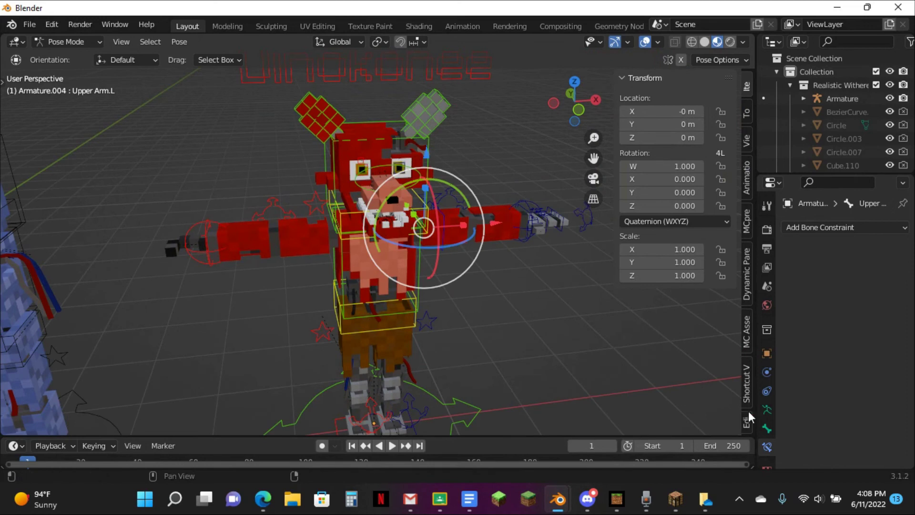
- Look up the left upper arm's bone name, filter the outliner for Upper Arm.R and select that bone in the hierarchy
{"action": "left_click", "coordinate": [768, 429]}
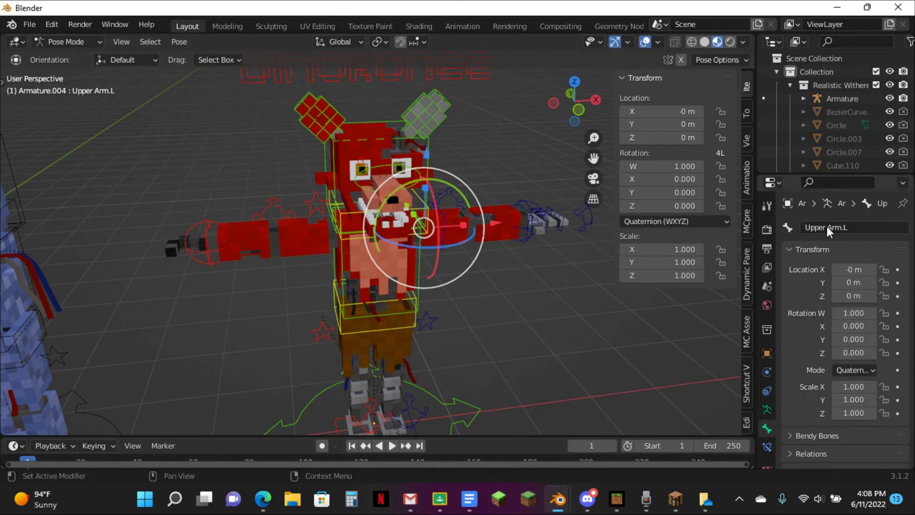
{"action": "left_click", "coordinate": [854, 42]}
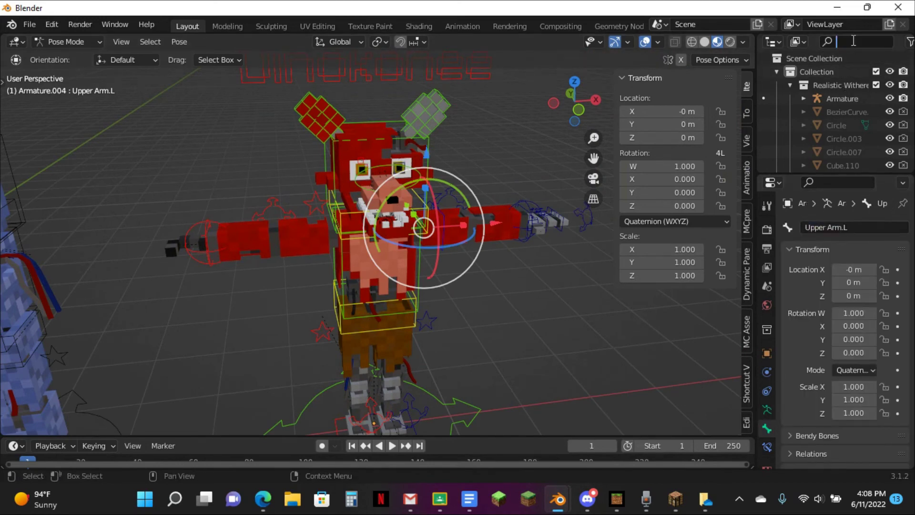
{"action": "type", "text": "Upper Arm.L"}
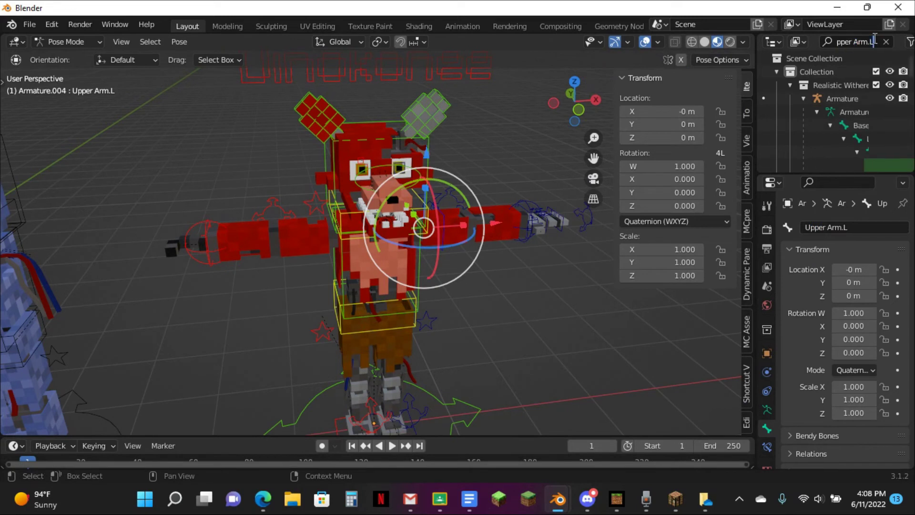
{"action": "key", "text": "Return"}
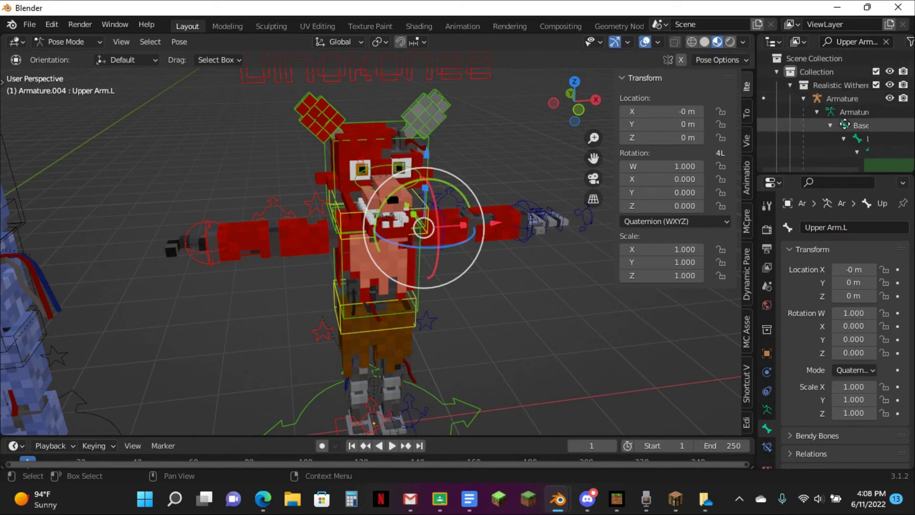
{"action": "middle_click_drag", "start_coordinate": [844, 125], "coordinate": [764, 55]}
{"action": "left_click", "coordinate": [844, 97]}
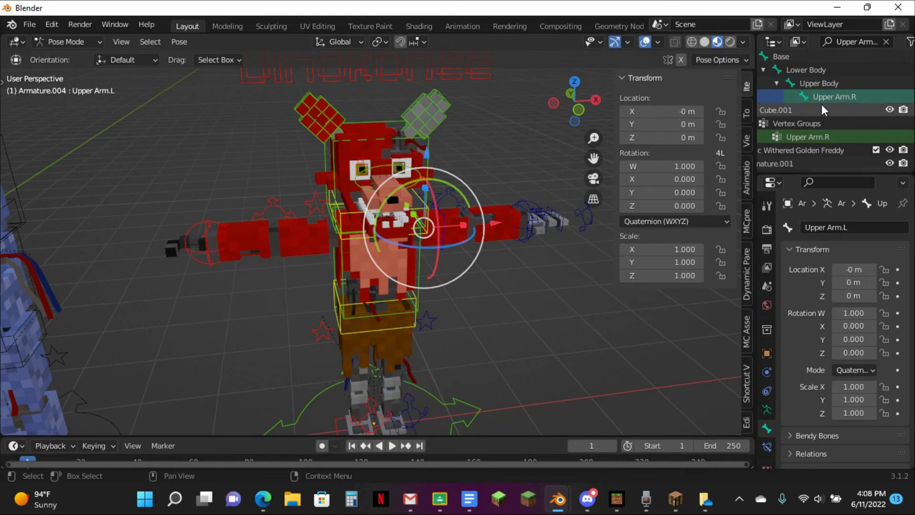
- Inspect the selected bone's layer and the armature's layer settings, and select the fox's right arm properties control
{"action": "key", "text": "m"}
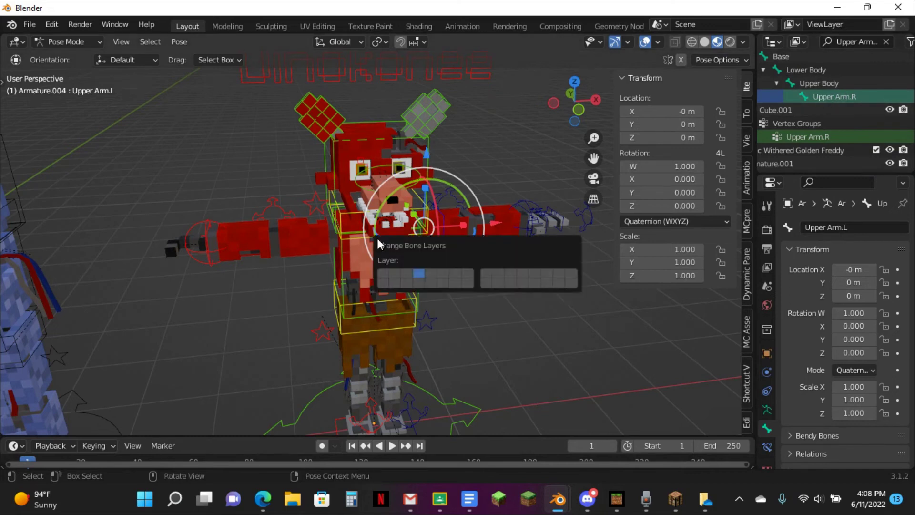
{"action": "left_click", "coordinate": [767, 410]}
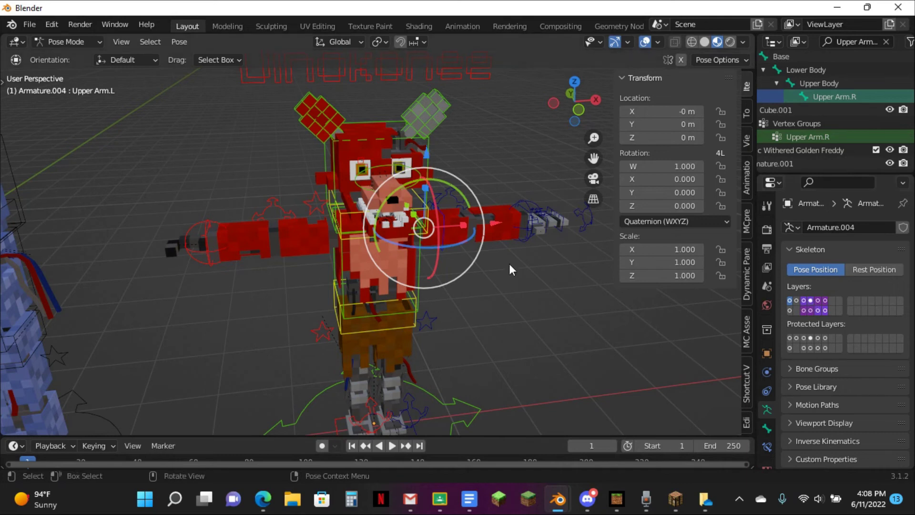
{"action": "left_click", "coordinate": [313, 196]}
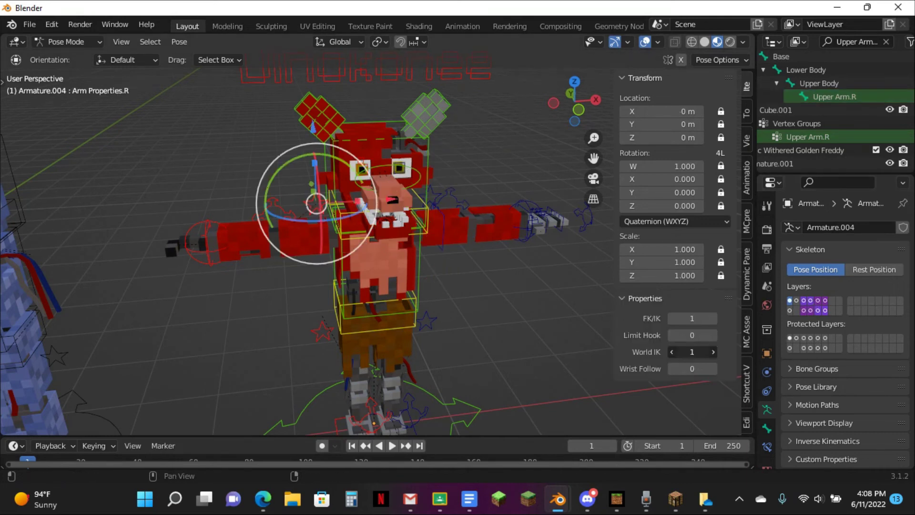
- Try rotating the fox's right upper arm bone and undo the rotation
{"action": "left_click", "coordinate": [311, 250]}
{"action": "key", "text": "r"}
{"action": "left_click", "coordinate": [345, 283]}
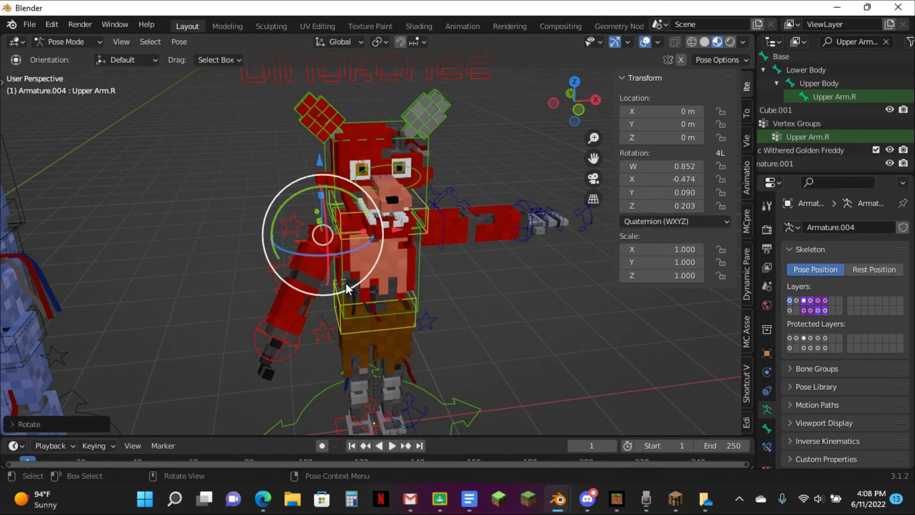
{"action": "key", "text": "ctrl+z"}
- Set World IK to 0 on the fox's right arm properties control and test-move the right arm IK control, clearing its location
{"action": "left_click", "coordinate": [292, 205]}
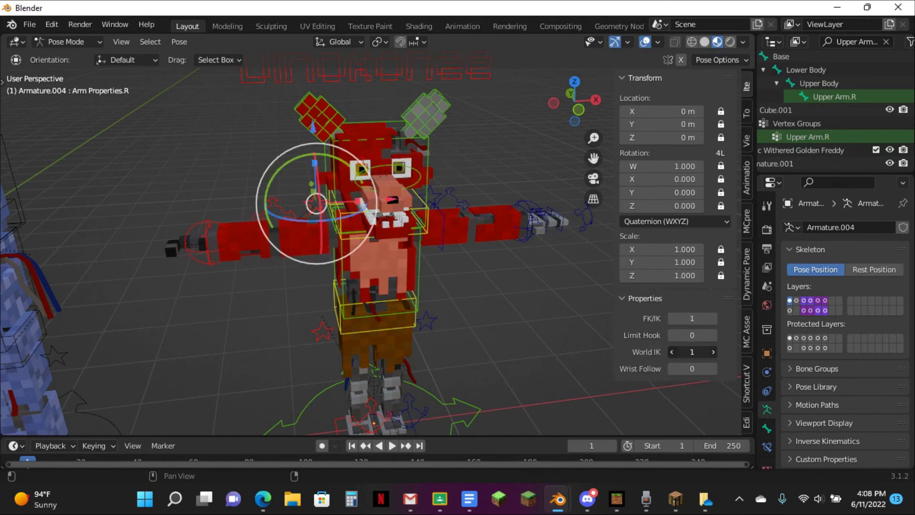
{"action": "left_click", "coordinate": [230, 258]}
{"action": "key", "text": "g"}
{"action": "left_click", "coordinate": [299, 285]}
{"action": "key", "text": "alt+g"}
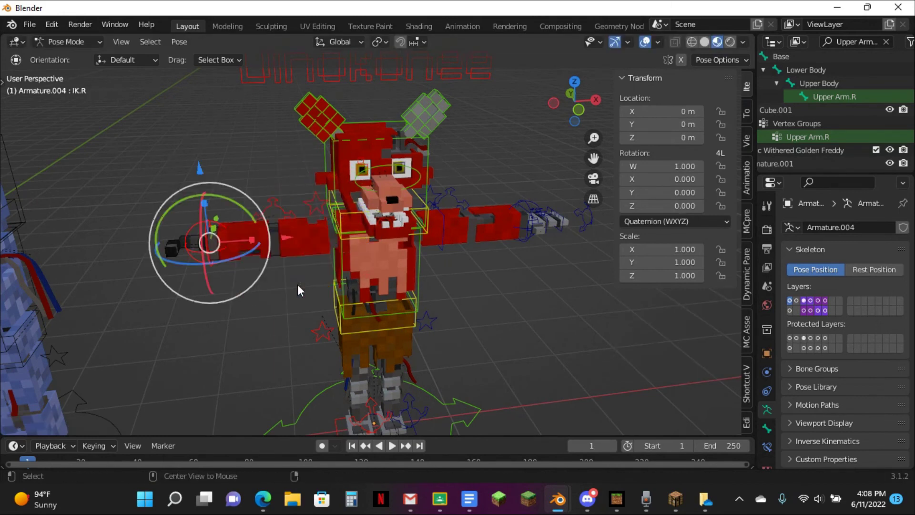
- Try rotating the fox's upper body bone and clear its rotation
{"action": "left_click", "coordinate": [417, 263]}
{"action": "key", "text": "r"}
{"action": "left_click", "coordinate": [445, 315]}
{"action": "key", "text": "alt+r"}
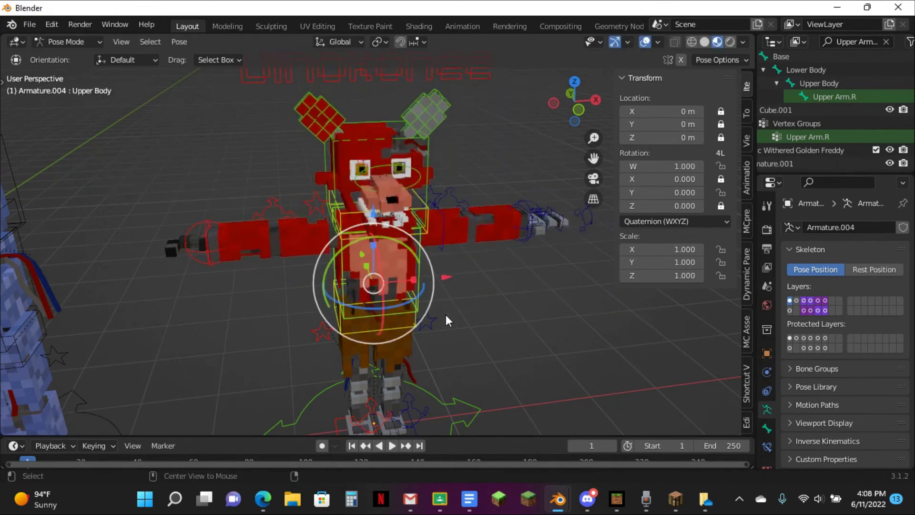
- Try moving the fox's right foot IK control twice, clearing its location each time
{"action": "scroll", "coordinate": [446, 317], "scroll_direction": "down", "scroll_amount": 2}
{"action": "middle_click_drag", "start_coordinate": [456, 324], "coordinate": [467, 310]}
{"action": "scroll", "coordinate": [467, 309], "scroll_direction": "up", "scroll_amount": 2}
{"action": "middle_click_drag", "start_coordinate": [522, 324], "coordinate": [509, 229], "text": "shift"}
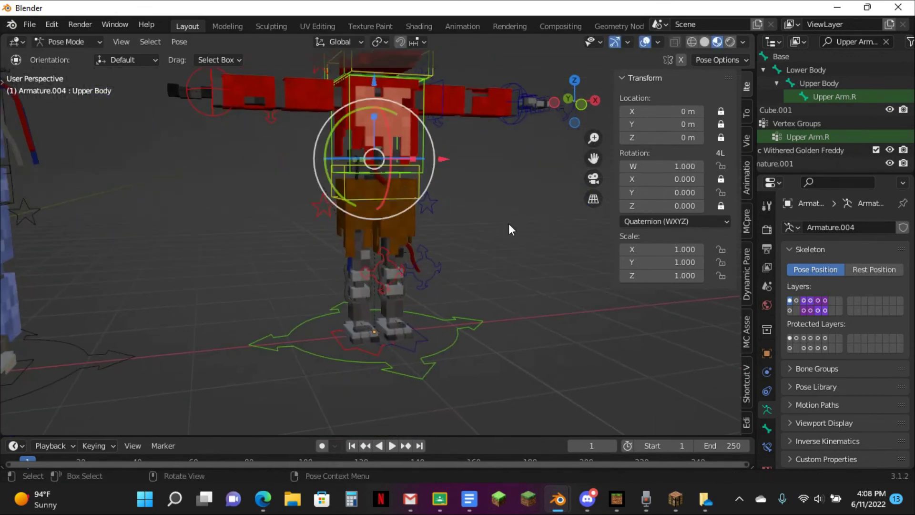
{"action": "left_click", "coordinate": [349, 356]}
{"action": "key", "text": "g"}
{"action": "left_click", "coordinate": [346, 325]}
{"action": "key", "text": "alt+g"}
{"action": "left_click", "coordinate": [344, 345]}
{"action": "key", "text": "g"}
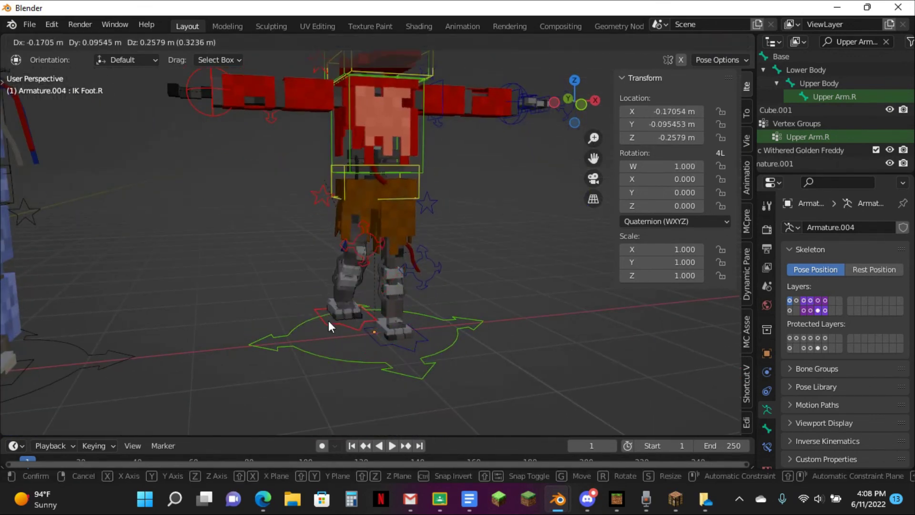
{"action": "left_click", "coordinate": [326, 306]}
{"action": "key", "text": "alt+g"}
- Try moving and rotating the fox's left foot IK control, clearing its location and rotation
{"action": "left_click", "coordinate": [421, 347]}
{"action": "key", "text": "g"}
{"action": "left_click", "coordinate": [464, 305]}
{"action": "key", "text": "alt+g"}
{"action": "key", "text": "r"}
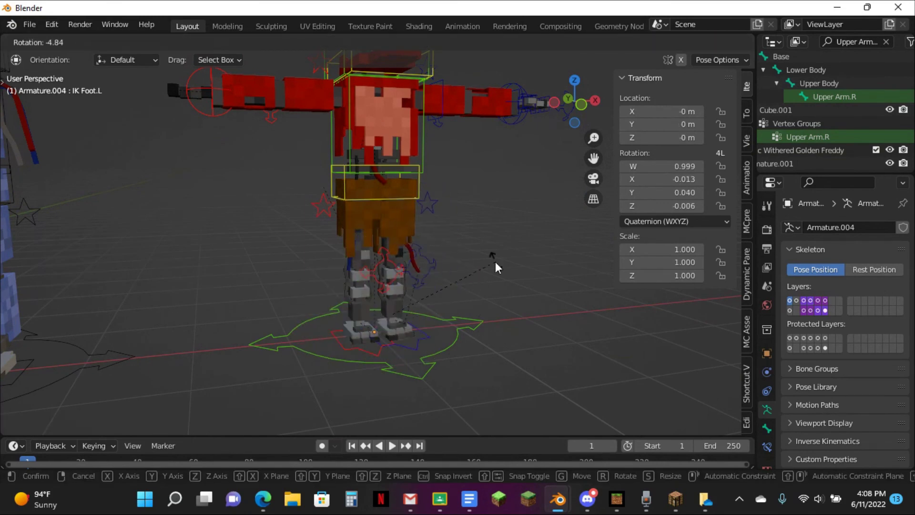
{"action": "left_click", "coordinate": [484, 276]}
{"action": "key", "text": "alt+r"}
{"action": "key", "text": "r"}
{"action": "key", "text": "Escape"}
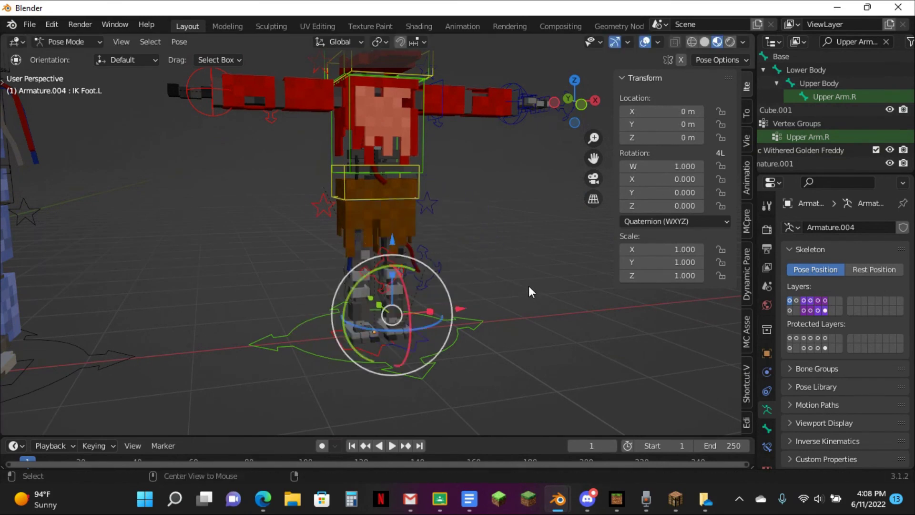
- Try rotating the top bone of the fox's left ear and undo the rotation
{"action": "scroll", "coordinate": [528, 285], "scroll_direction": "down", "scroll_amount": 5}
{"action": "middle_click_drag", "start_coordinate": [515, 236], "coordinate": [470, 251]}
{"action": "scroll", "coordinate": [470, 250], "scroll_direction": "down", "scroll_amount": 4}
{"action": "scroll", "coordinate": [467, 250], "scroll_direction": "up", "scroll_amount": 4}
{"action": "scroll", "coordinate": [453, 171], "scroll_direction": "up", "scroll_amount": 6}
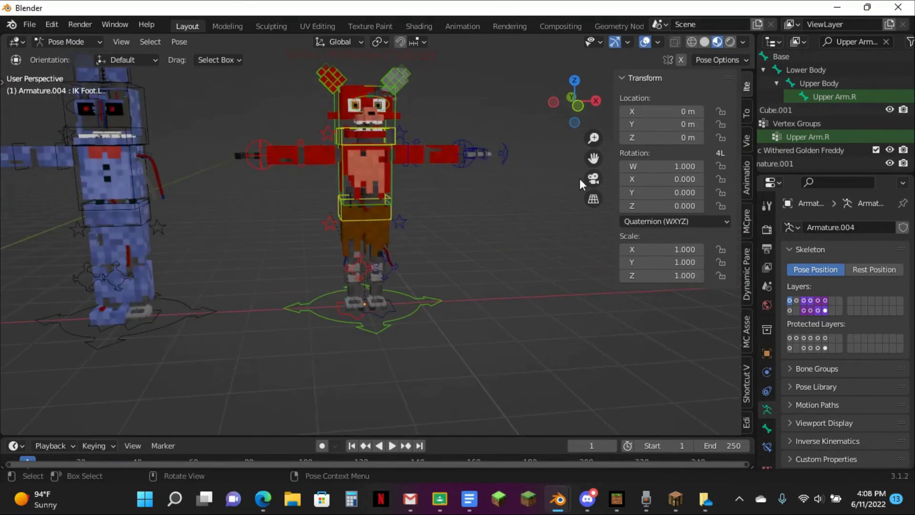
{"action": "left_click_drag", "start_coordinate": [594, 158], "coordinate": [593, 160]}
{"action": "scroll", "coordinate": [465, 162], "scroll_direction": "up", "scroll_amount": 2}
{"action": "left_click", "coordinate": [441, 129]}
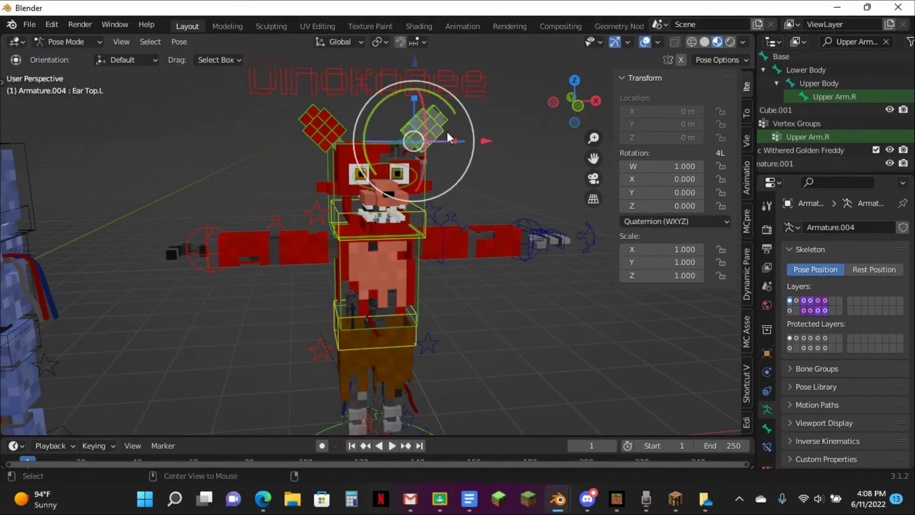
{"action": "middle_click_drag", "start_coordinate": [447, 132], "coordinate": [399, 152]}
{"action": "key", "text": "r"}
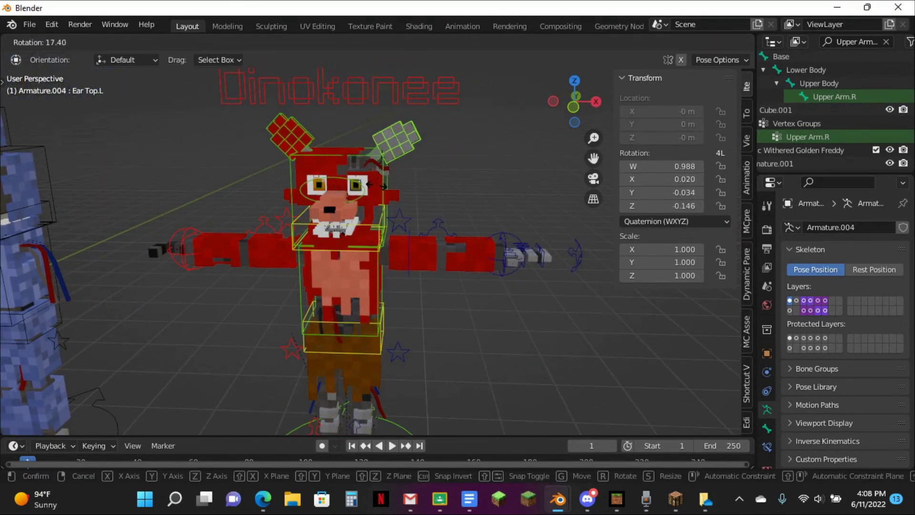
{"action": "left_click", "coordinate": [379, 163]}
{"action": "key", "text": "ctrl+z"}
- Try rotating the bottom bone of the fox's left ear and clear its rotation
{"action": "left_click", "coordinate": [383, 162]}
{"action": "key", "text": "r"}
{"action": "left_click", "coordinate": [443, 184]}
{"action": "key", "text": "alt+r"}
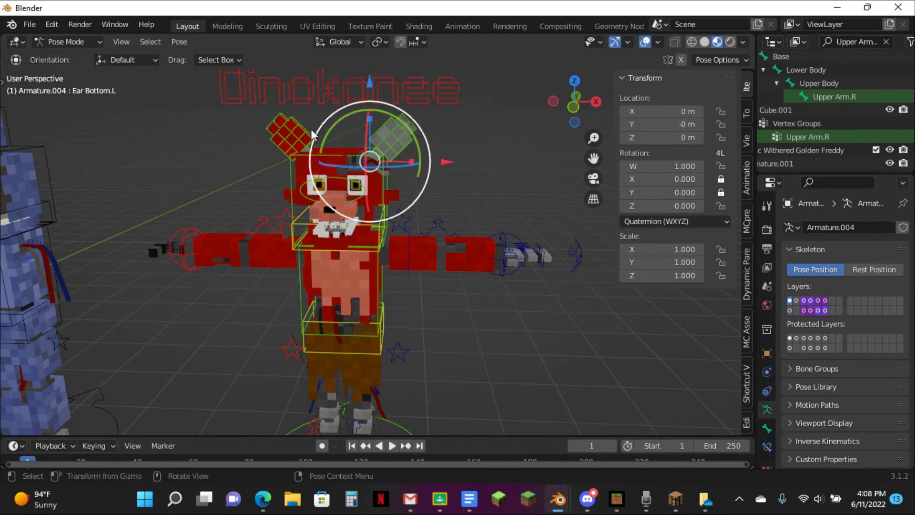
- Try rotating the bottom bone of the fox's right ear and clear its rotation
{"action": "left_click", "coordinate": [306, 148]}
{"action": "key", "text": "r"}
{"action": "left_click", "coordinate": [289, 134]}
{"action": "key", "text": "alt+r"}
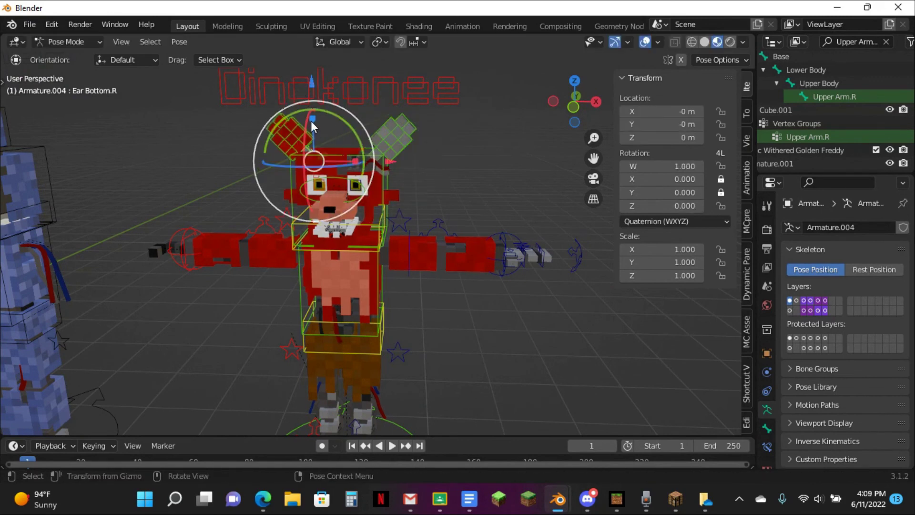
- Try rotating the top bone of the fox's right ear, including from the front view, and cancel each rotation
{"action": "left_click", "coordinate": [288, 131]}
{"action": "key", "text": "r"}
{"action": "key", "text": "Escape"}
{"action": "left_click", "coordinate": [573, 107]}
{"action": "key", "text": "r"}
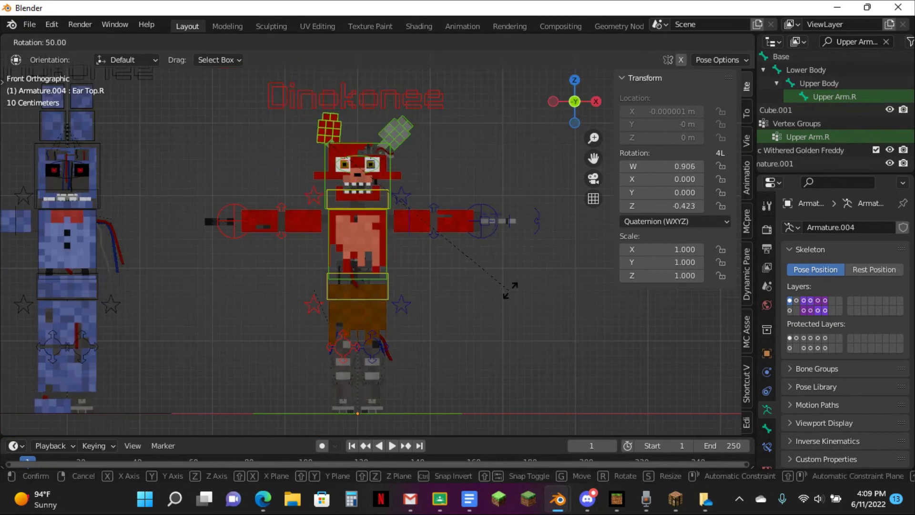
{"action": "key", "text": "Escape"}
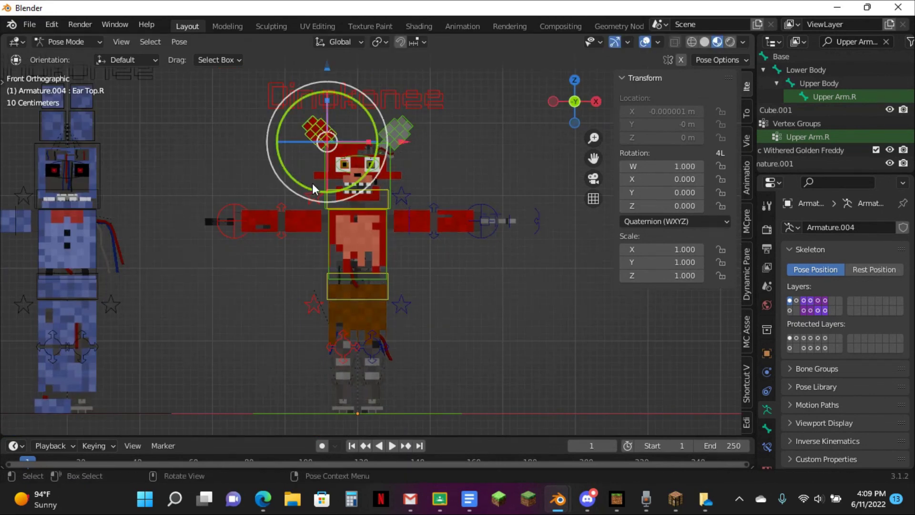
- Set FK/IK to 0 on the fox's right arm properties control and select all of the rig's bones
{"action": "left_click", "coordinate": [313, 183]}
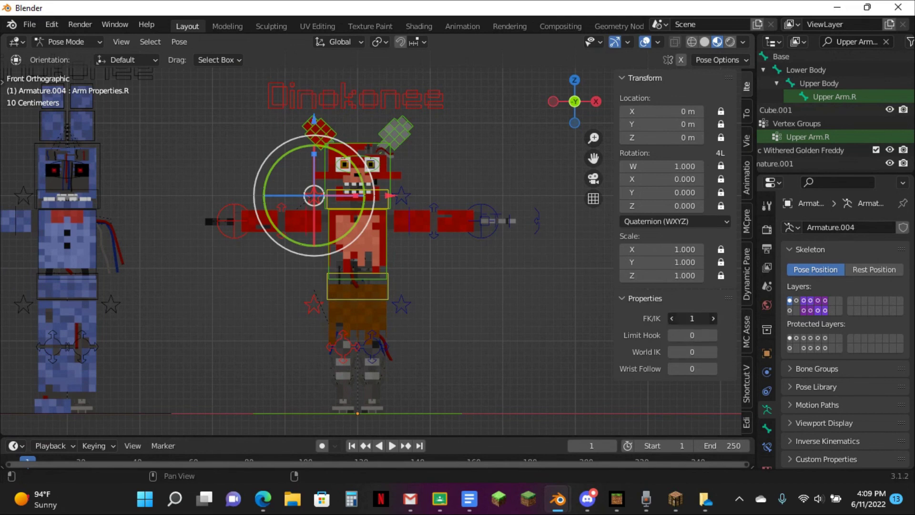
{"action": "left_click", "coordinate": [672, 319]}
{"action": "key", "text": "a"}
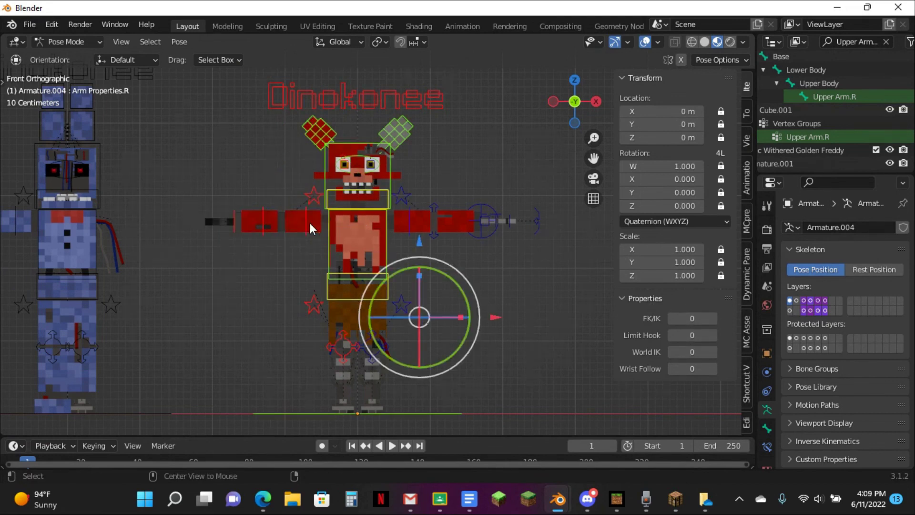
- Switch posing to the blue rabbit rig and set No Face and Red Eyes to 0 on its head properties control
{"action": "scroll", "coordinate": [244, 239], "scroll_direction": "down", "scroll_amount": 5}
{"action": "middle_click_drag", "start_coordinate": [244, 238], "coordinate": [264, 245]}
{"action": "key", "text": "ctrl+Tab"}
{"action": "scroll", "coordinate": [272, 219], "scroll_direction": "up", "scroll_amount": 3}
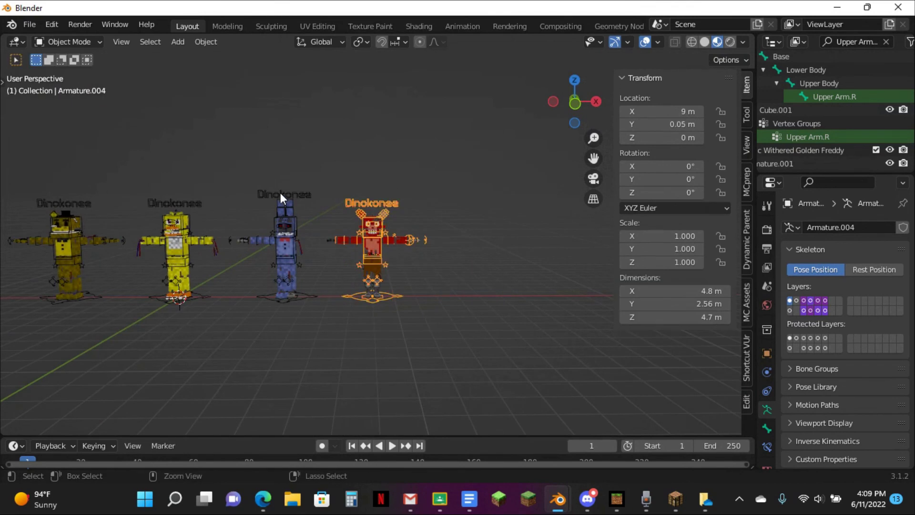
{"action": "left_click", "coordinate": [292, 190]}
{"action": "key", "text": "ctrl+Tab"}
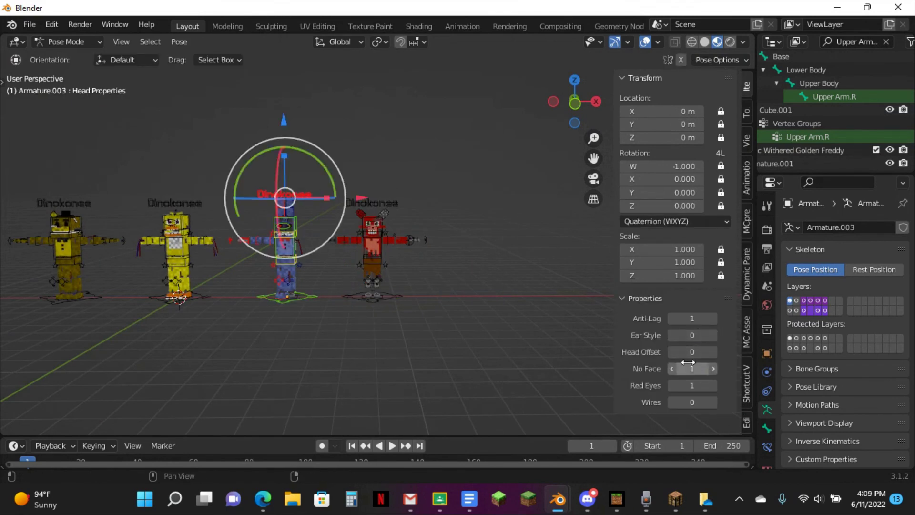
{"action": "left_click", "coordinate": [672, 369]}
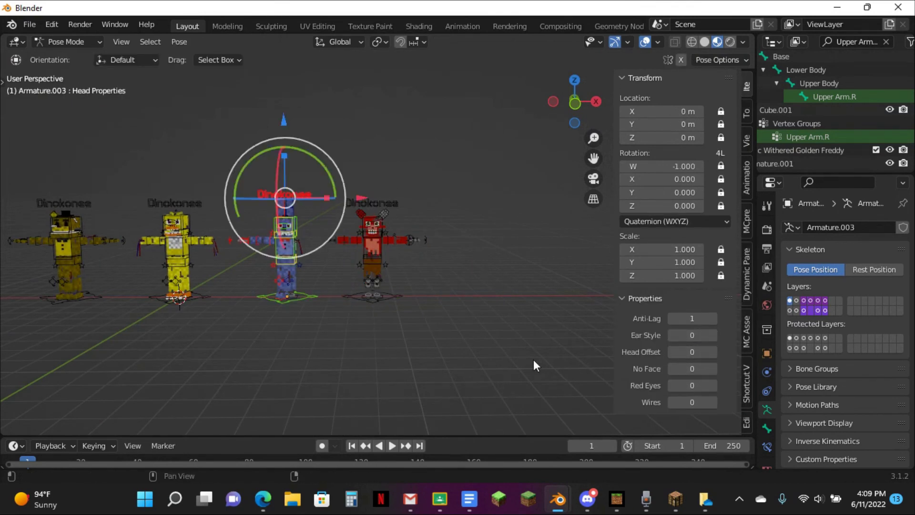
- Return to Object Mode with all five rigs framed in the front view, and switch to Microsoft Edge
{"action": "middle_click_drag", "start_coordinate": [534, 359], "coordinate": [555, 223]}
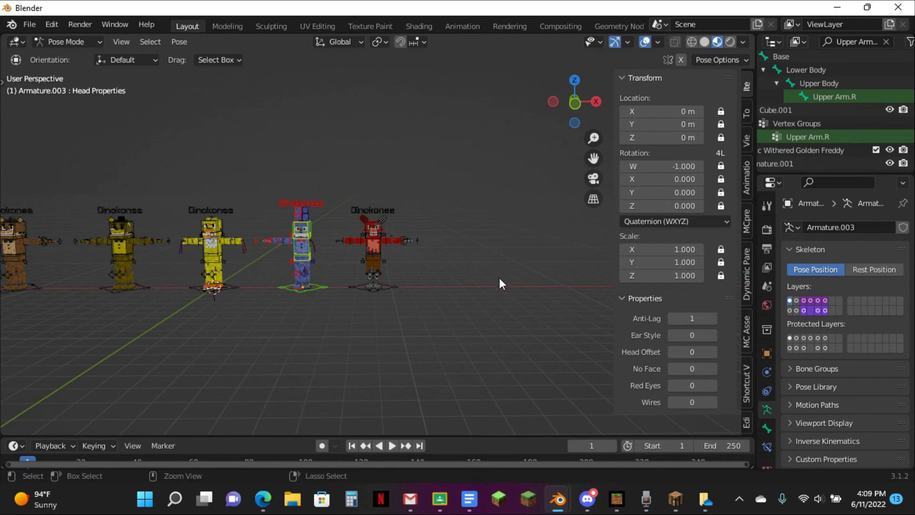
{"action": "key", "text": "ctrl+Tab"}
{"action": "left_click", "coordinate": [576, 103]}
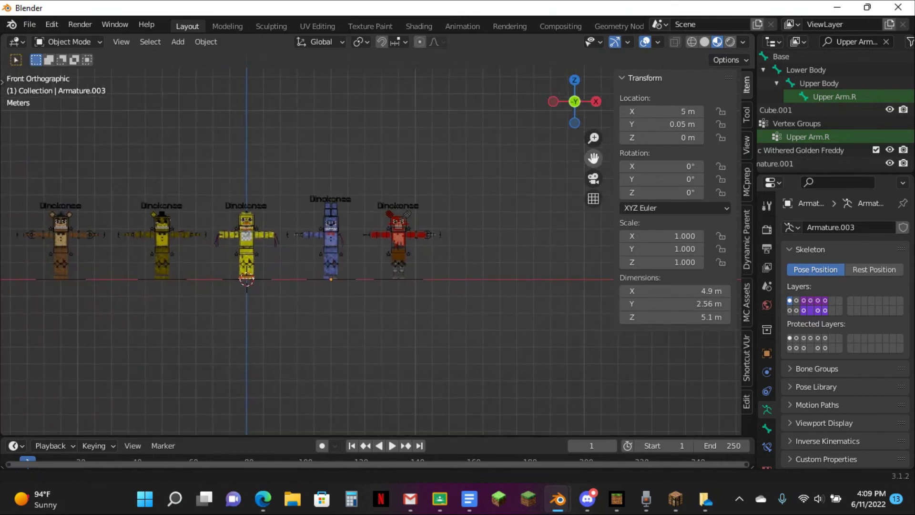
{"action": "left_click_drag", "start_coordinate": [593, 158], "coordinate": [592, 257]}
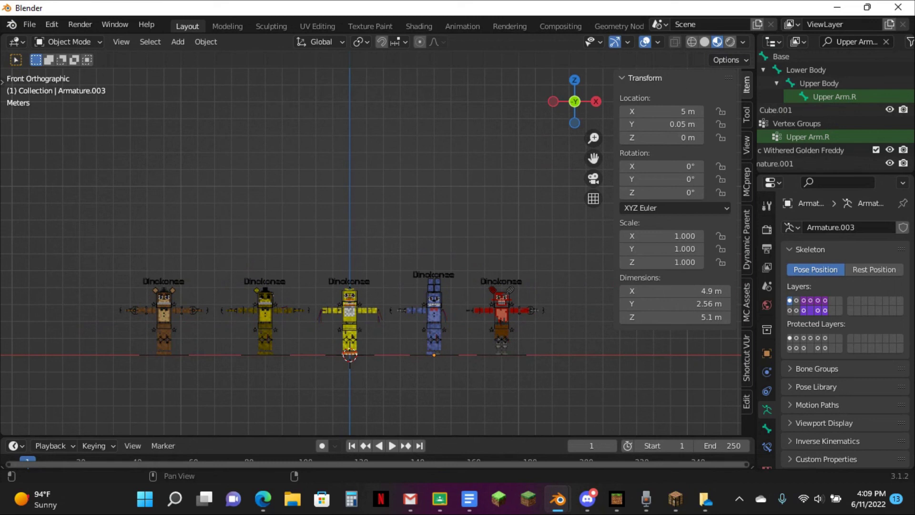
{"action": "key", "text": "alt+Tab"}
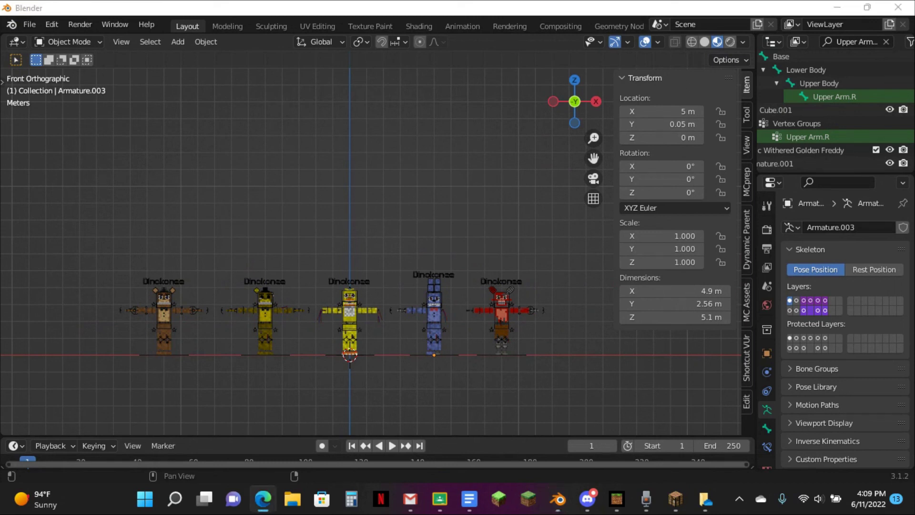